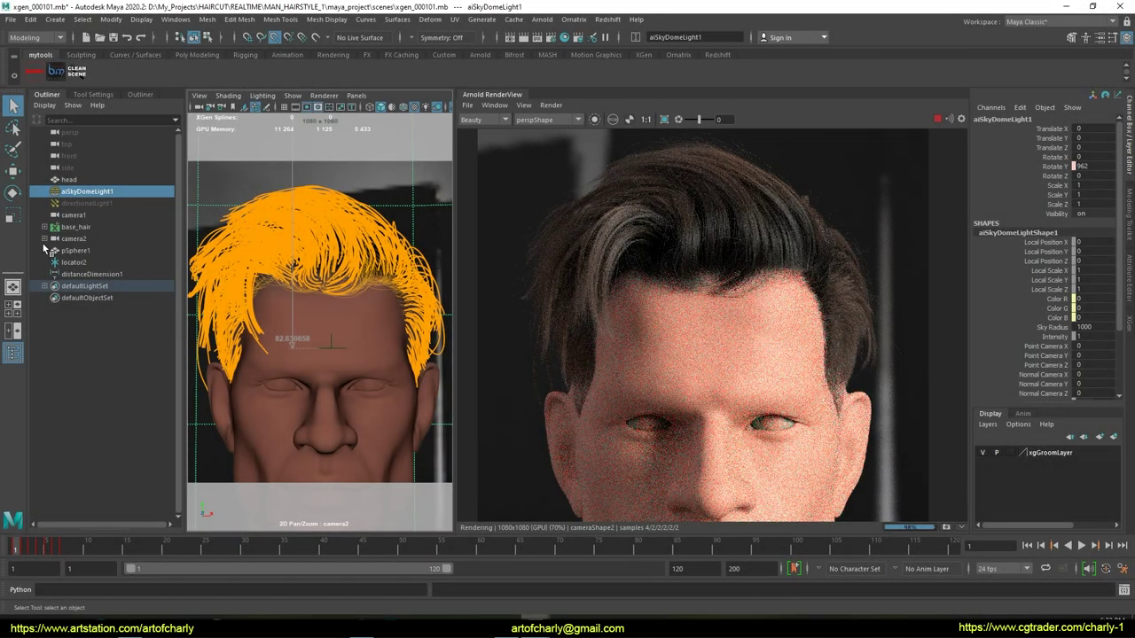
Select aiSkyDomeLight1 and lower its Rotate Y from 962 to about 735.
{"action": "left_click", "coordinate": [73, 263]}
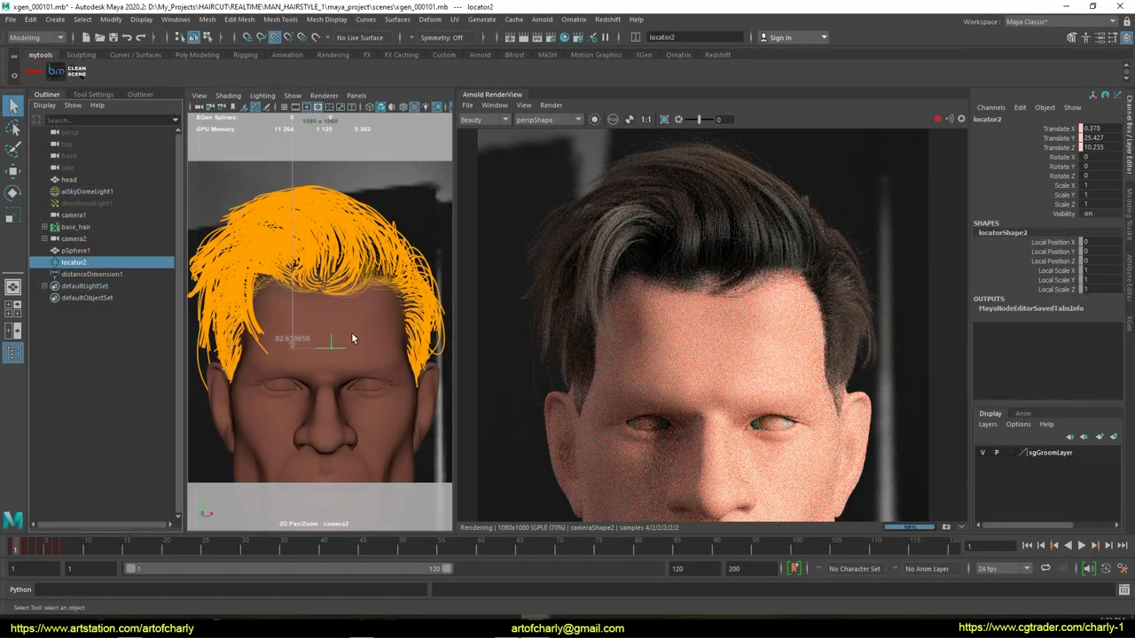
{"action": "left_click", "coordinate": [87, 192]}
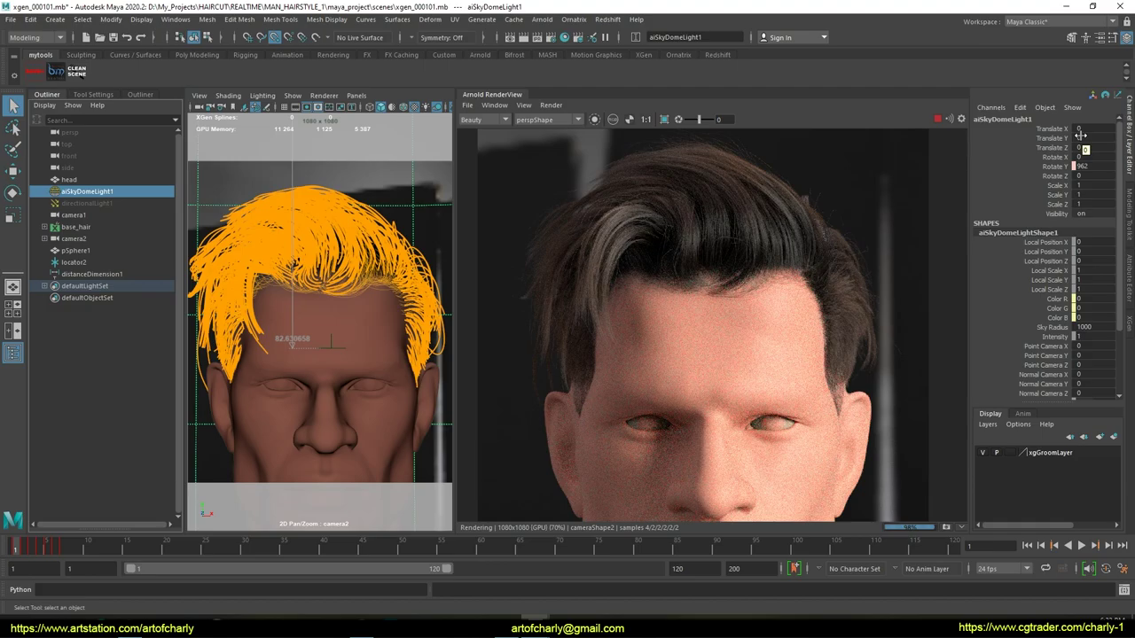
{"action": "middle_click_drag", "start_coordinate": [1108, 169], "coordinate": [1088, 177]}
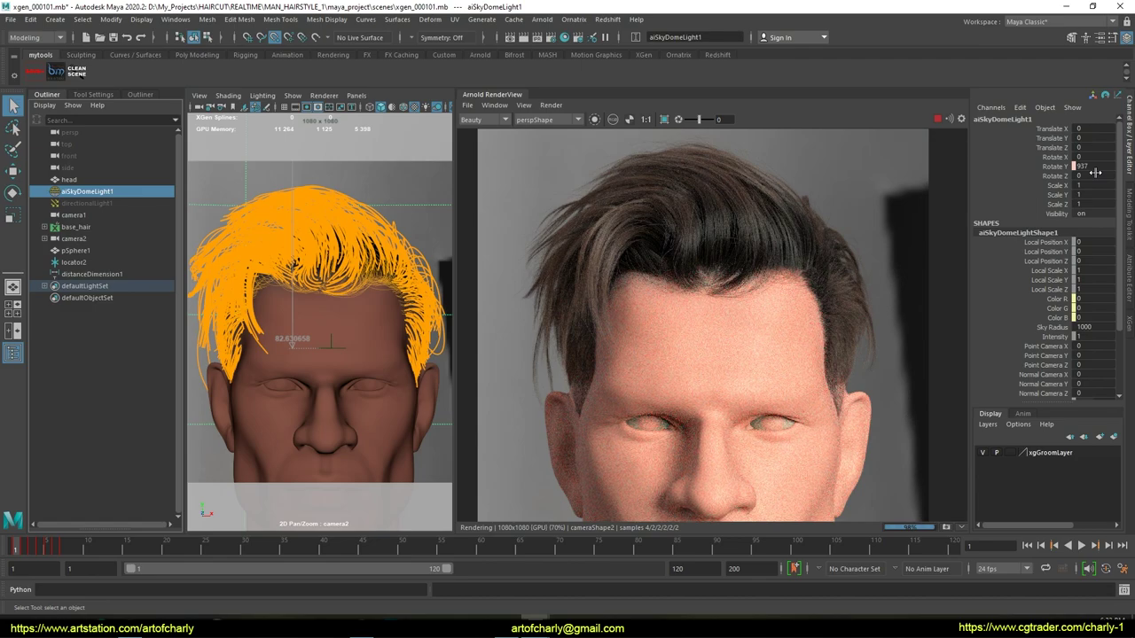
{"action": "middle_click_drag", "start_coordinate": [1096, 167], "coordinate": [1083, 193]}
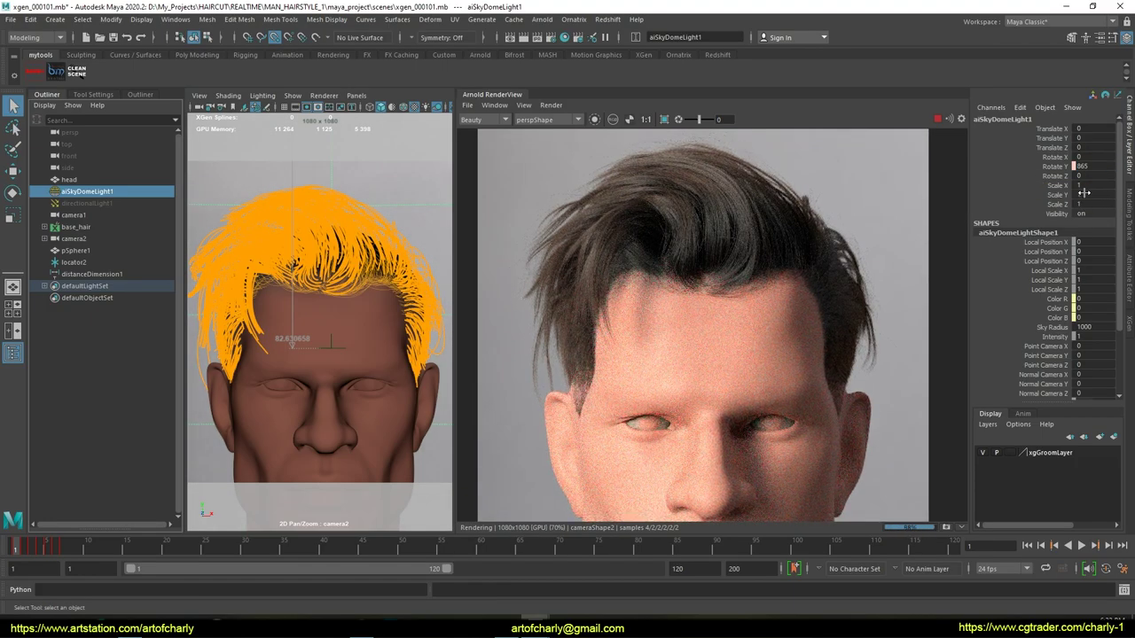
{"action": "middle_click_drag", "start_coordinate": [1052, 197], "coordinate": [1093, 185]}
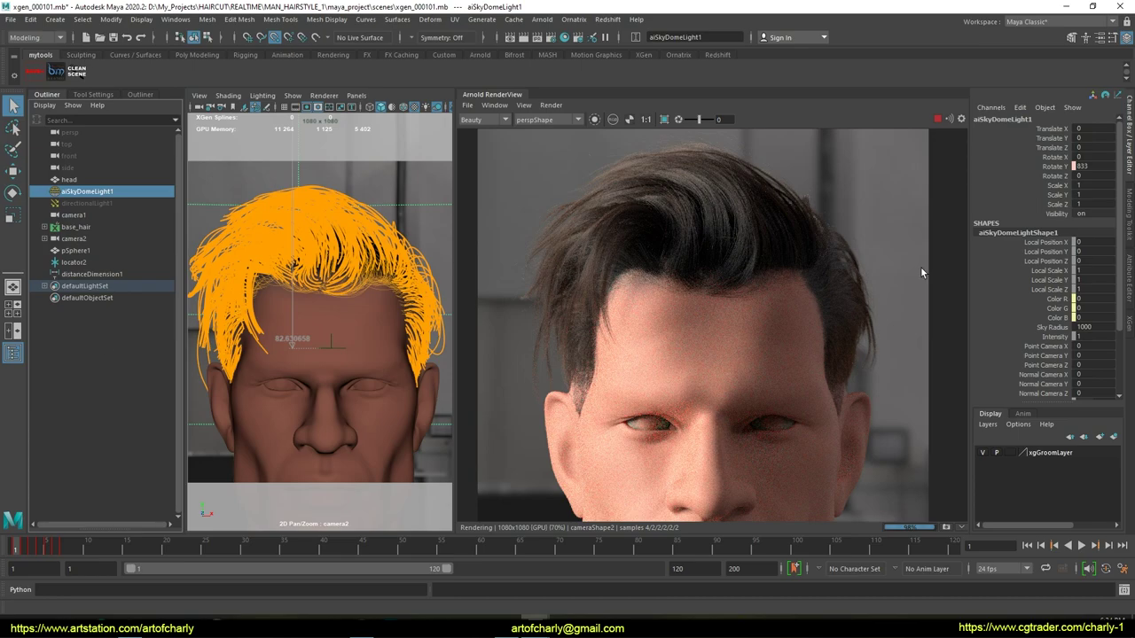
{"action": "middle_click_drag", "start_coordinate": [1099, 166], "coordinate": [1092, 166]}
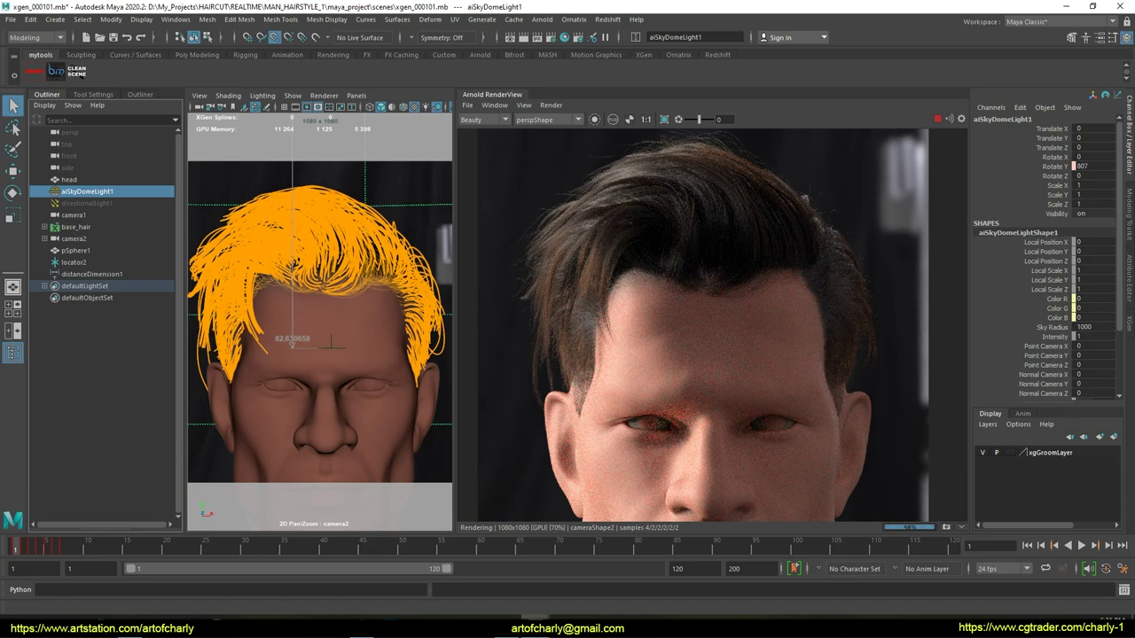
{"action": "middle_click_drag", "start_coordinate": [1095, 165], "coordinate": [1097, 199]}
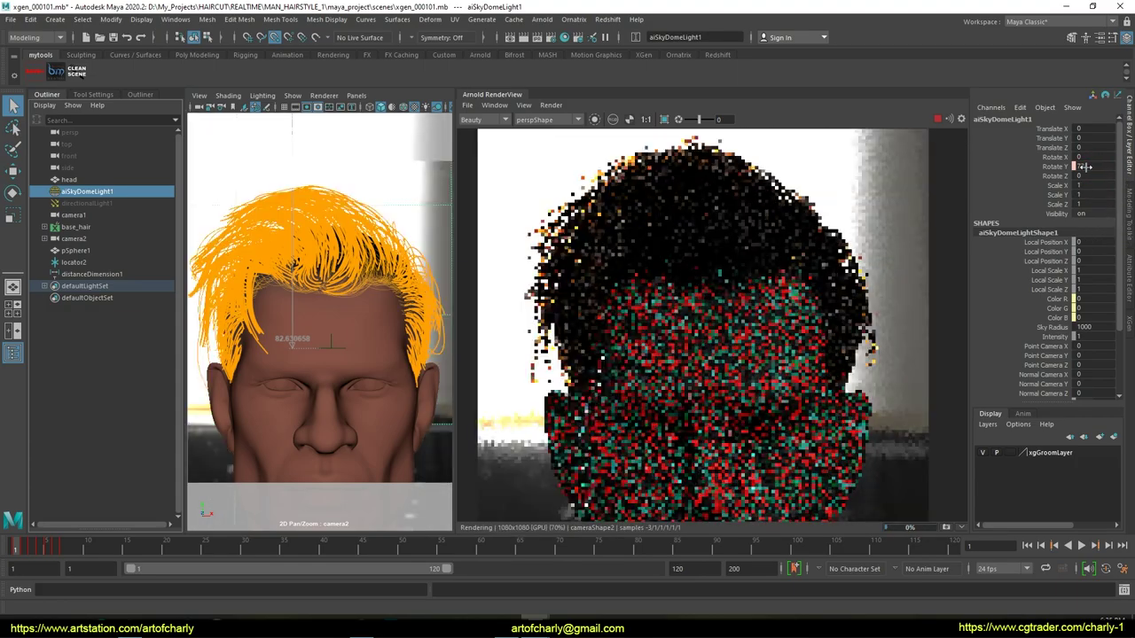
{"action": "left_click", "coordinate": [1128, 296]}
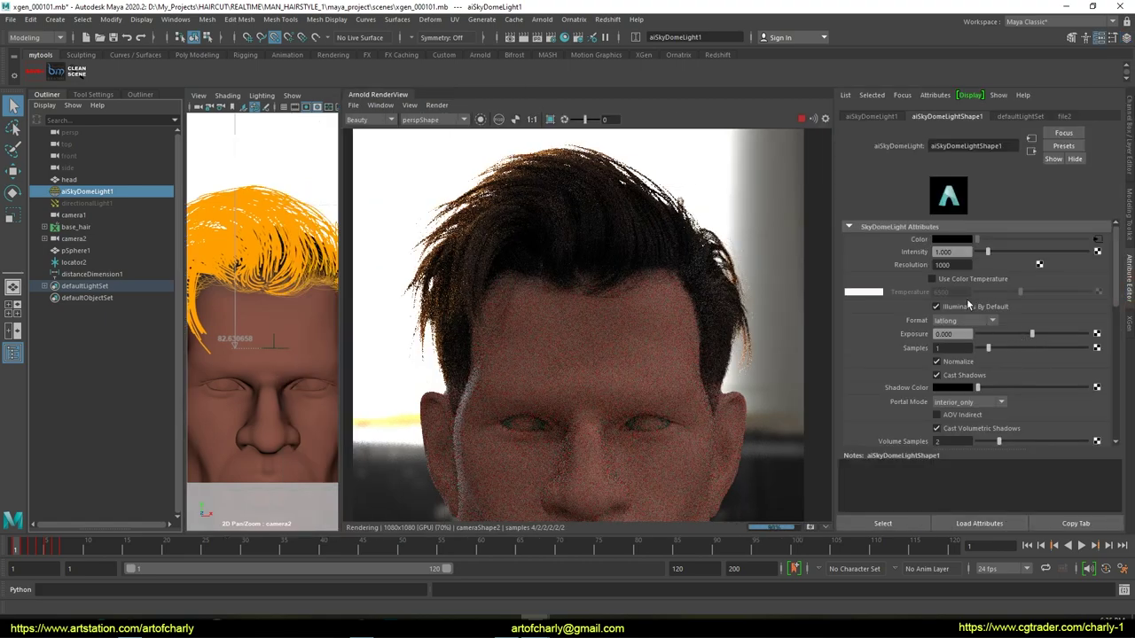
Set the sky dome's Camera visibility to 0 and widen the Arnold RenderView.
{"action": "scroll", "coordinate": [868, 382], "scroll_direction": "down", "scroll_amount": 4}
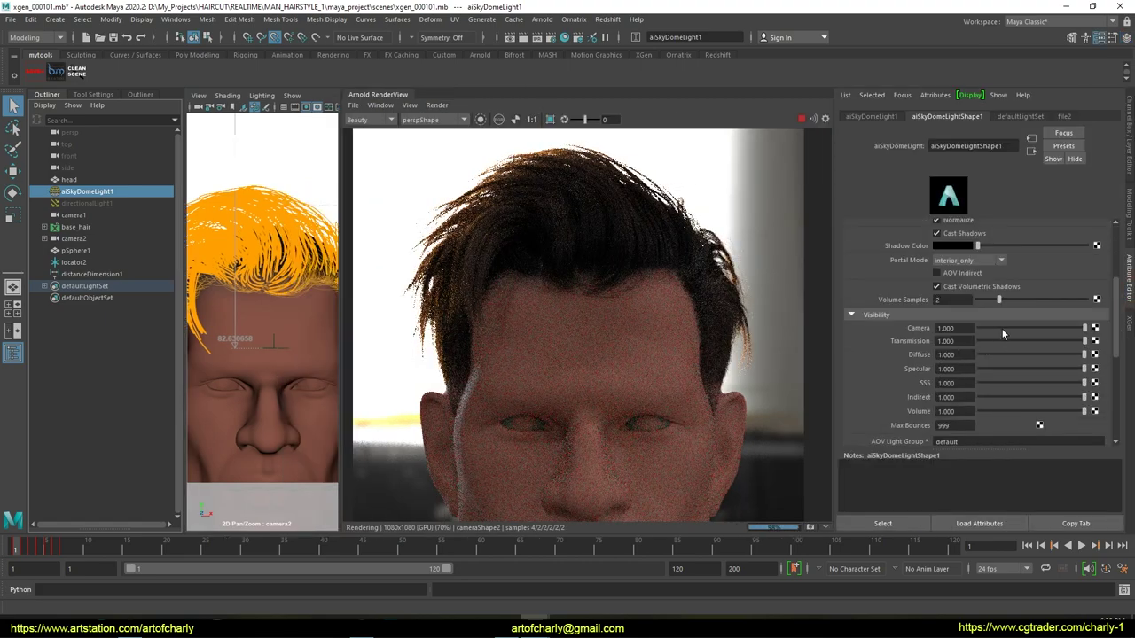
{"action": "left_click_drag", "start_coordinate": [1003, 333], "coordinate": [974, 330]}
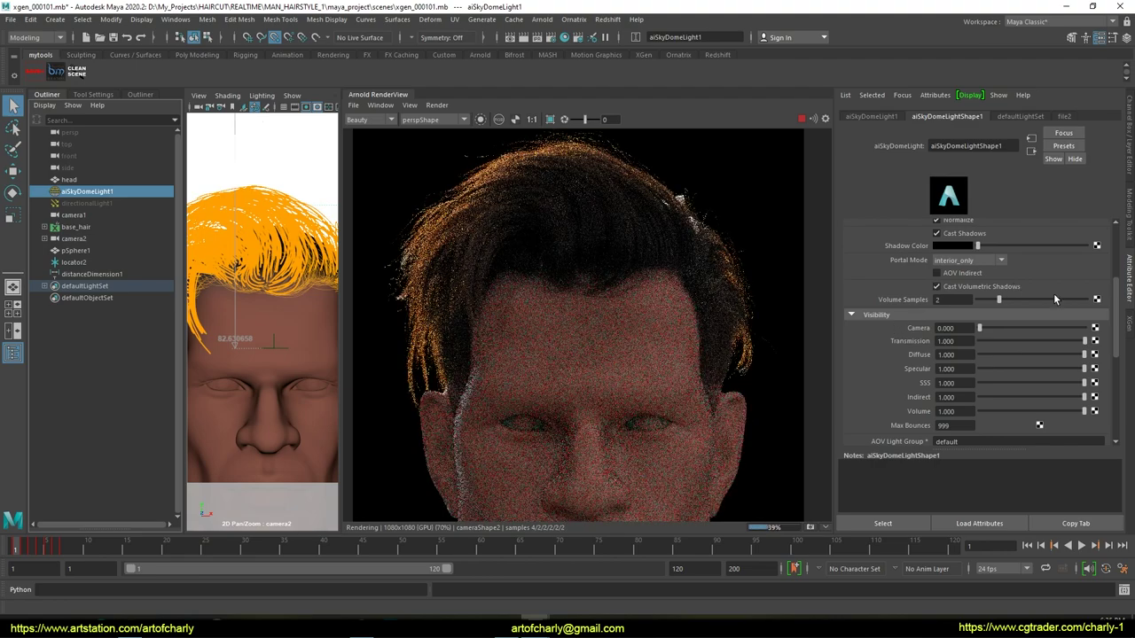
{"action": "left_click", "coordinate": [1129, 283]}
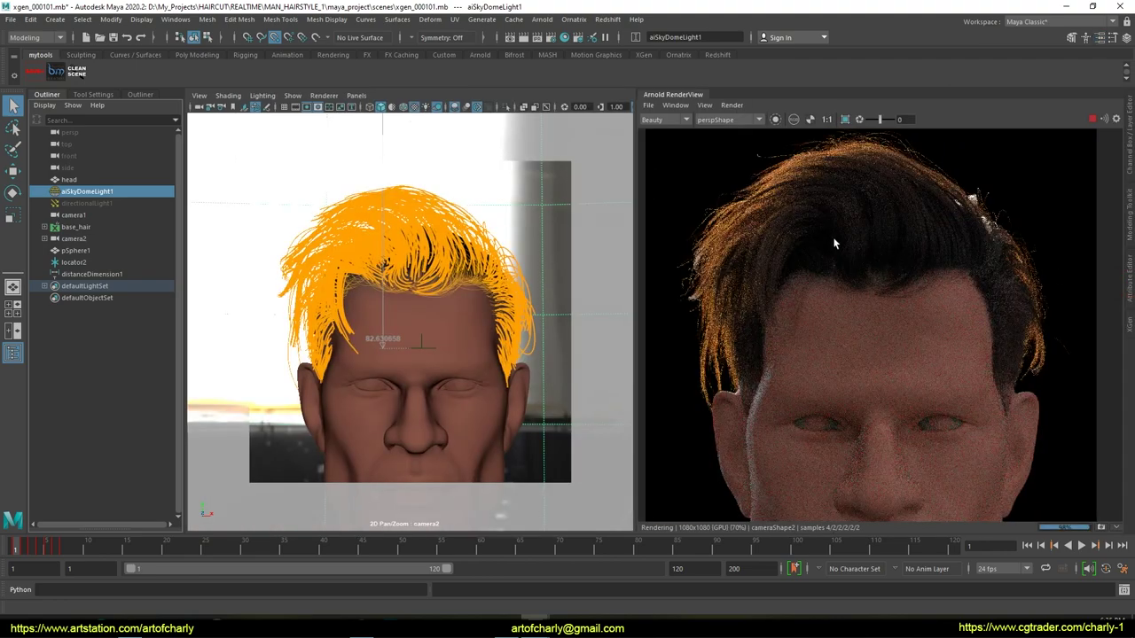
{"action": "left_click_drag", "start_coordinate": [638, 258], "coordinate": [522, 255]}
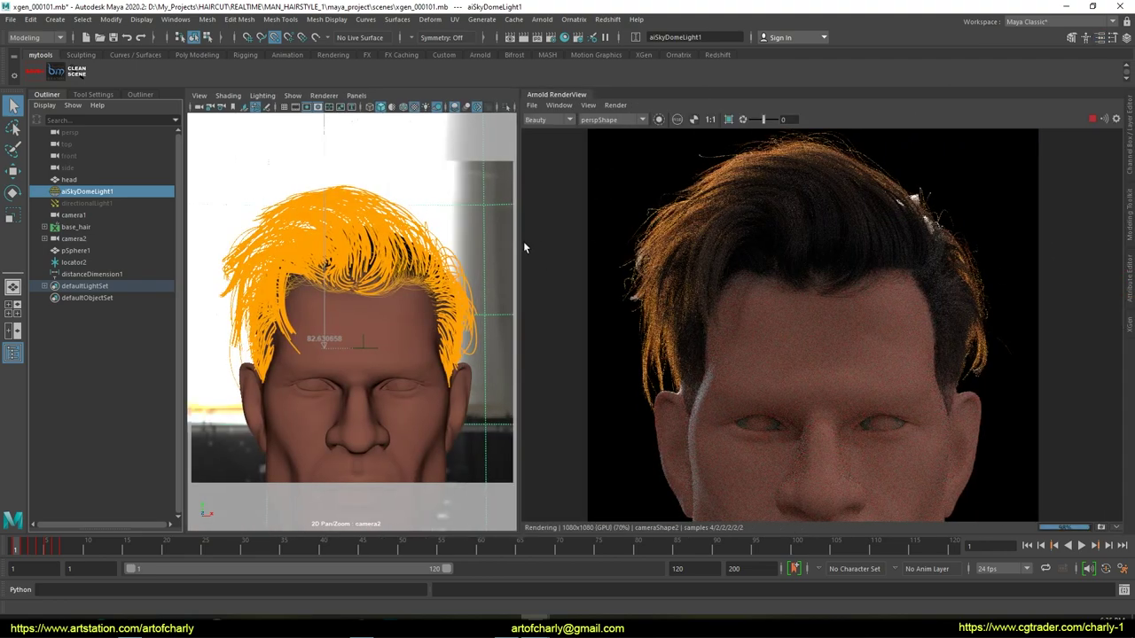
{"action": "left_click", "coordinate": [1128, 156]}
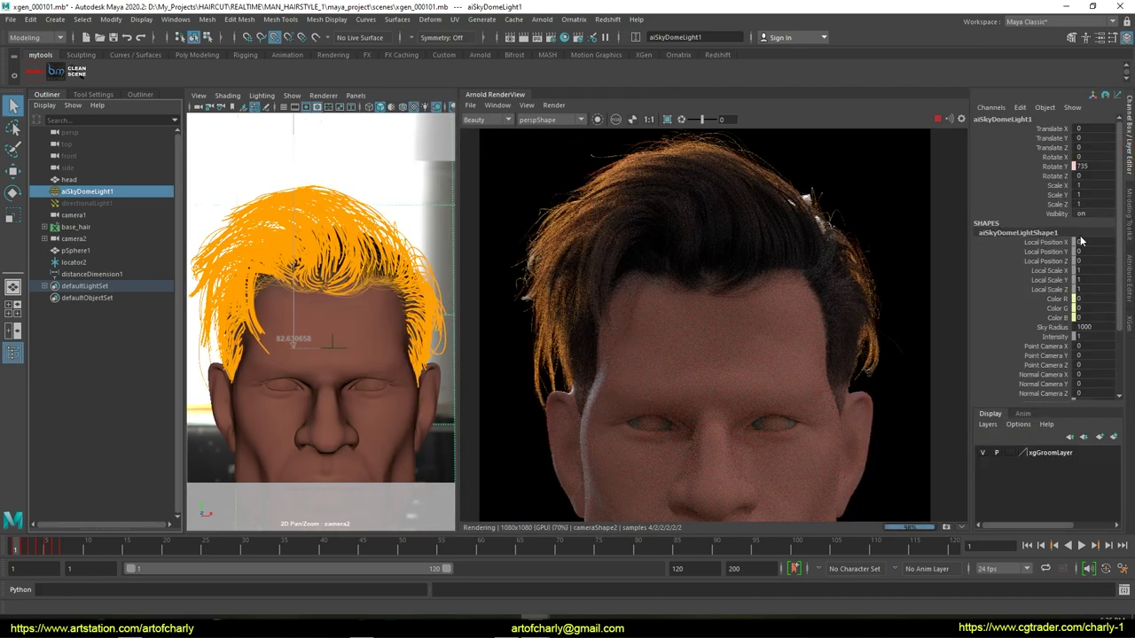
Lower the dome light's Rotate Y to about 615 and tumble camera2 to a three-quarter view.
{"action": "middle_click_drag", "start_coordinate": [1080, 241], "coordinate": [1096, 236]}
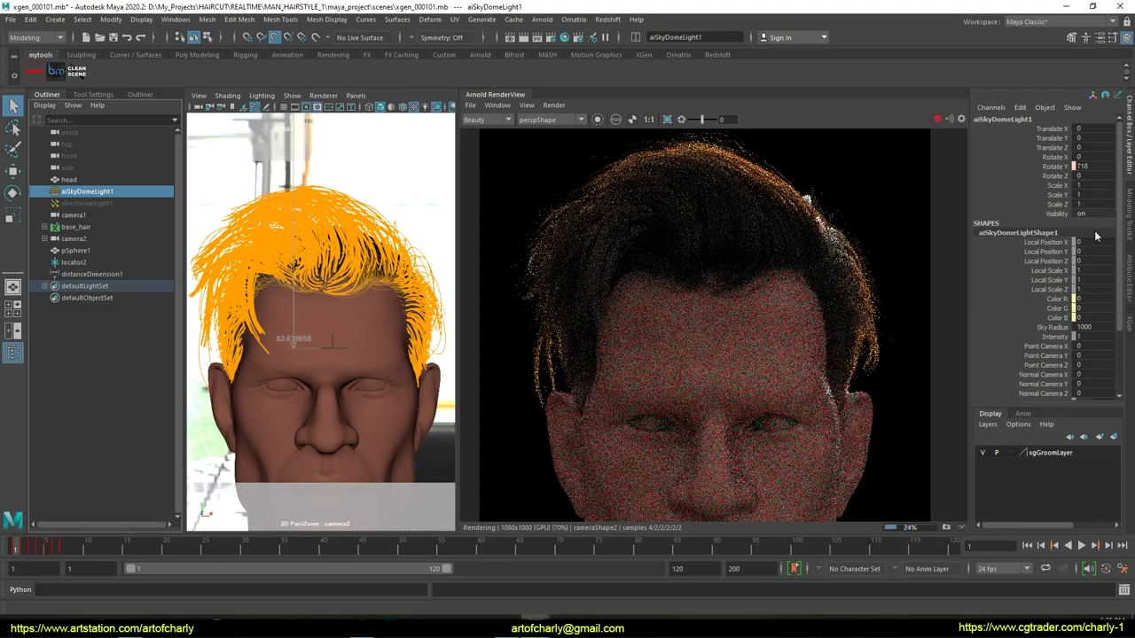
{"action": "middle_click_drag", "start_coordinate": [435, 307], "coordinate": [396, 307]}
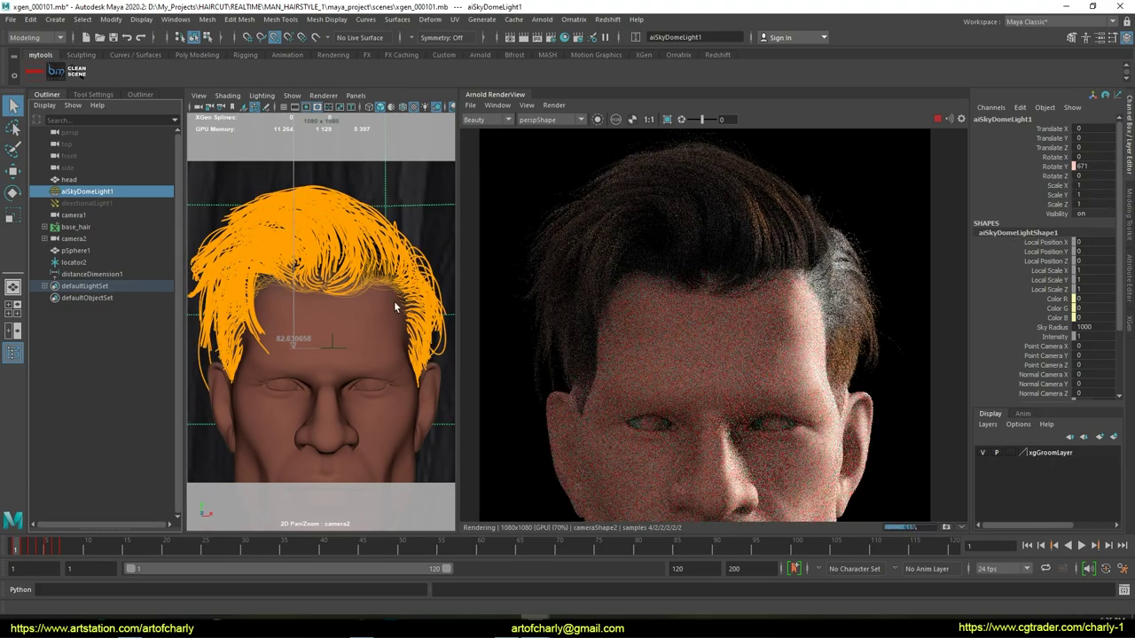
{"action": "left_click_drag", "start_coordinate": [362, 341], "coordinate": [374, 332], "text": "alt"}
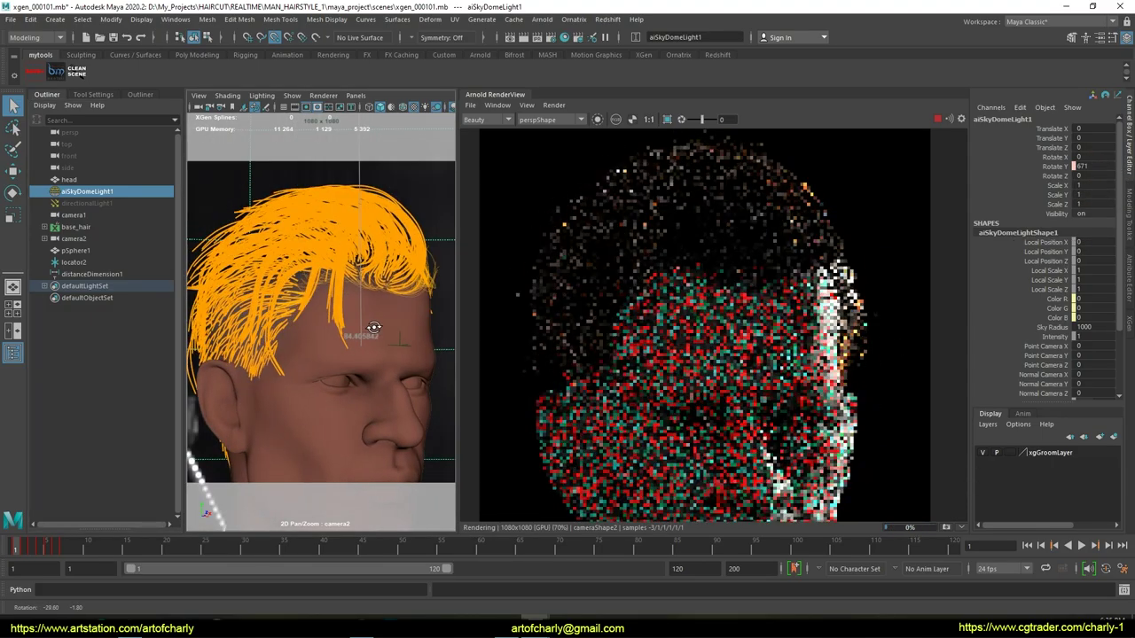
{"action": "middle_click_drag", "start_coordinate": [1108, 170], "coordinate": [1094, 171]}
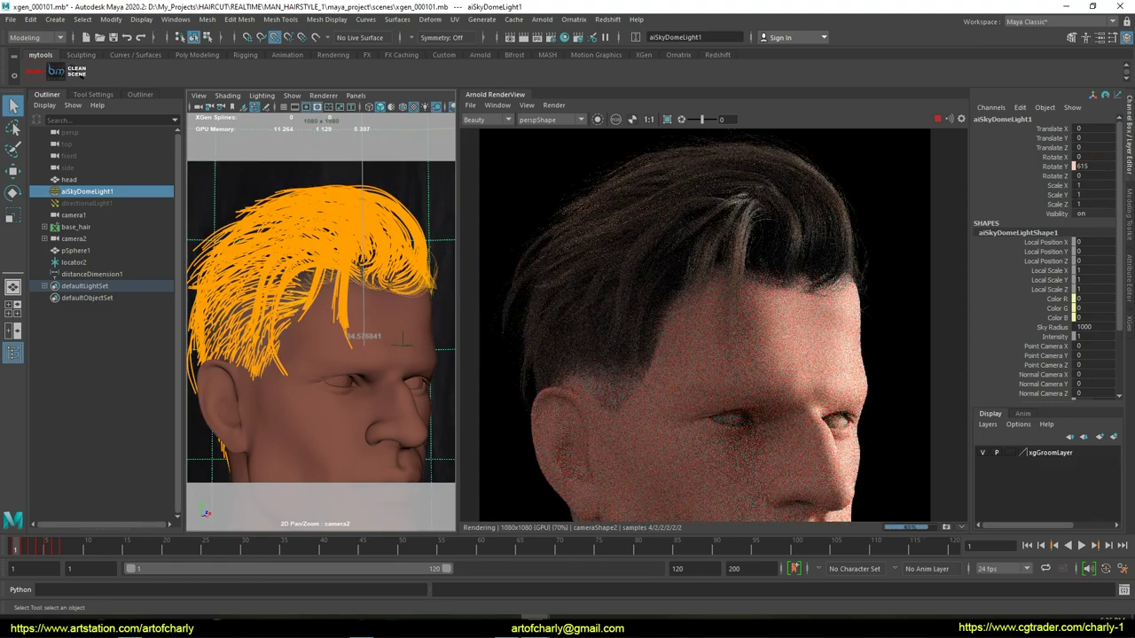
{"action": "left_click", "coordinate": [405, 352]}
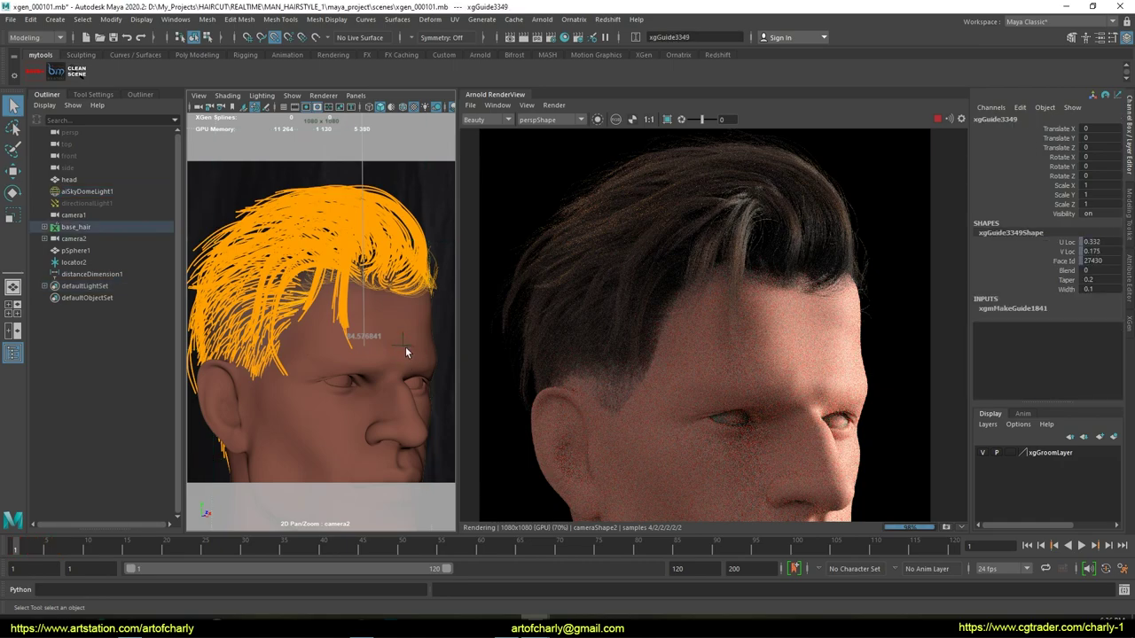
Move locator2 left and down onto the forehead.
{"action": "left_click", "coordinate": [85, 263]}
{"action": "key", "text": "w"}
{"action": "mouse_move", "coordinate": [404, 339]}
{"action": "left_mouse_down"}
{"action": "mouse_move", "coordinate": [308, 336]}
{"action": "mouse_move", "coordinate": [343, 262]}
{"action": "left_mouse_up"}
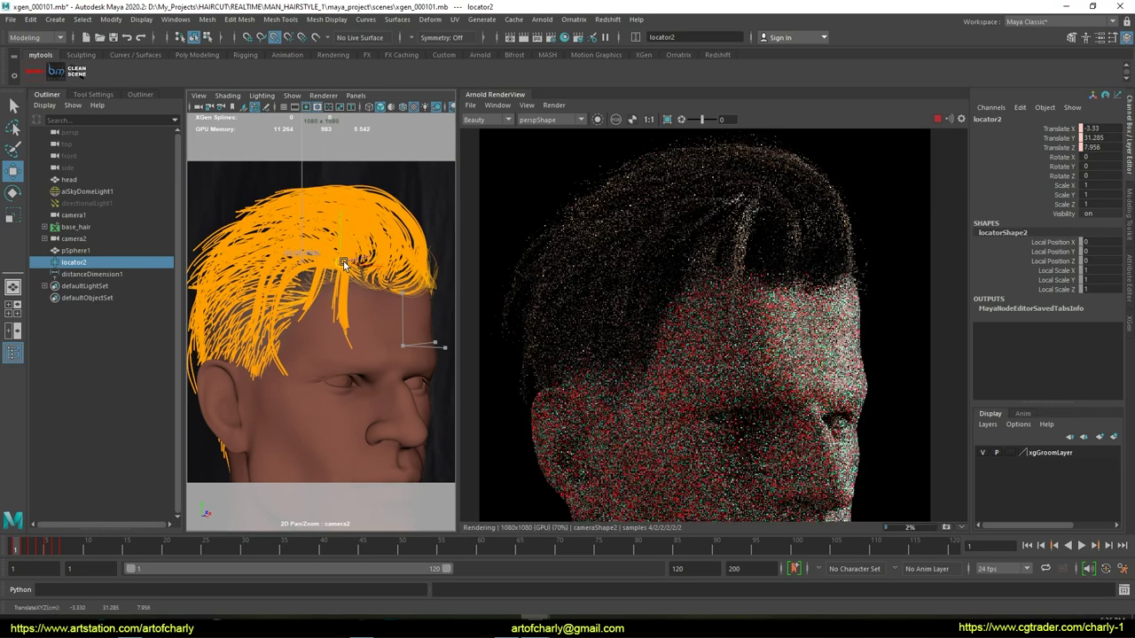
{"action": "left_click_drag", "start_coordinate": [343, 261], "coordinate": [332, 397]}
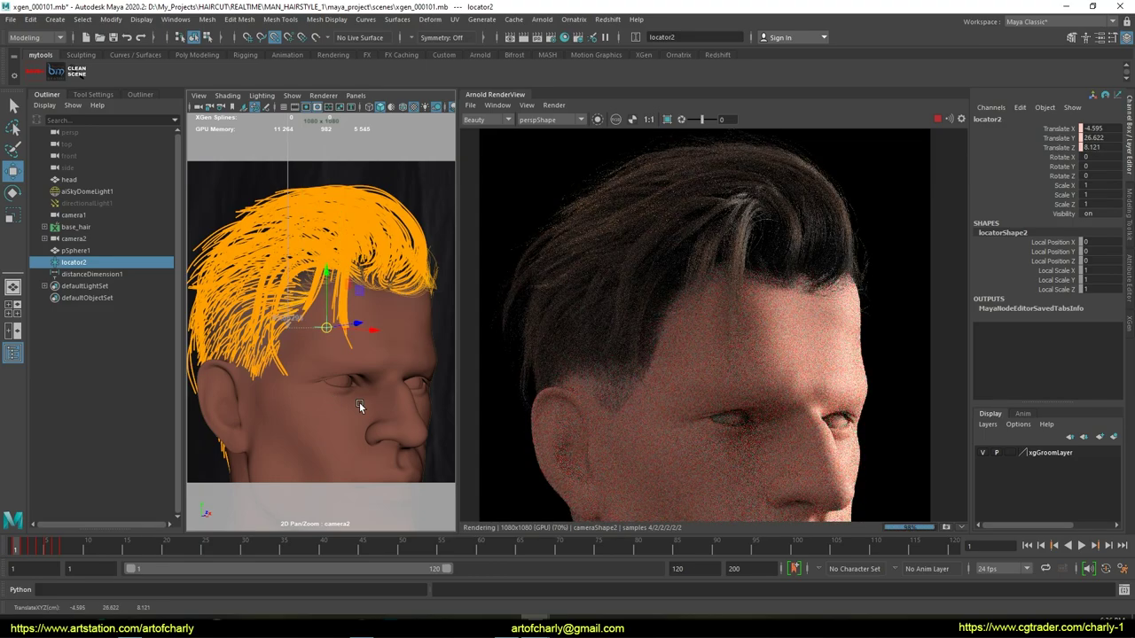
Tumble to a side profile, nudge locator2 along the temple, and reselect the sky dome light.
{"action": "left_click_drag", "start_coordinate": [346, 399], "coordinate": [372, 398], "text": "alt"}
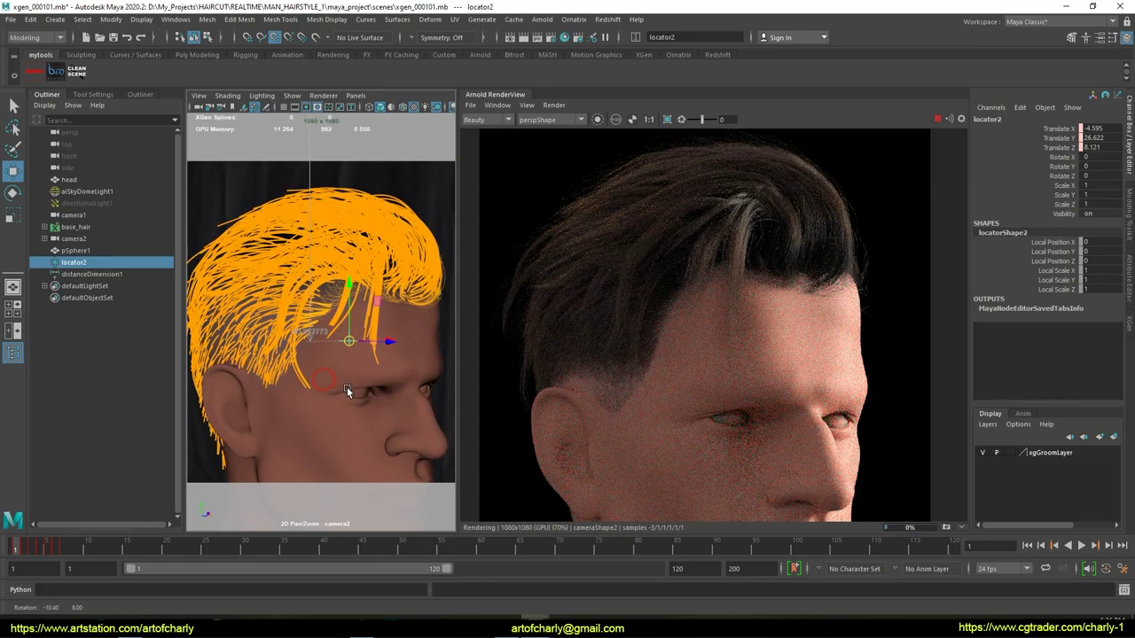
{"action": "right_click_drag", "start_coordinate": [372, 399], "coordinate": [353, 402], "text": "alt"}
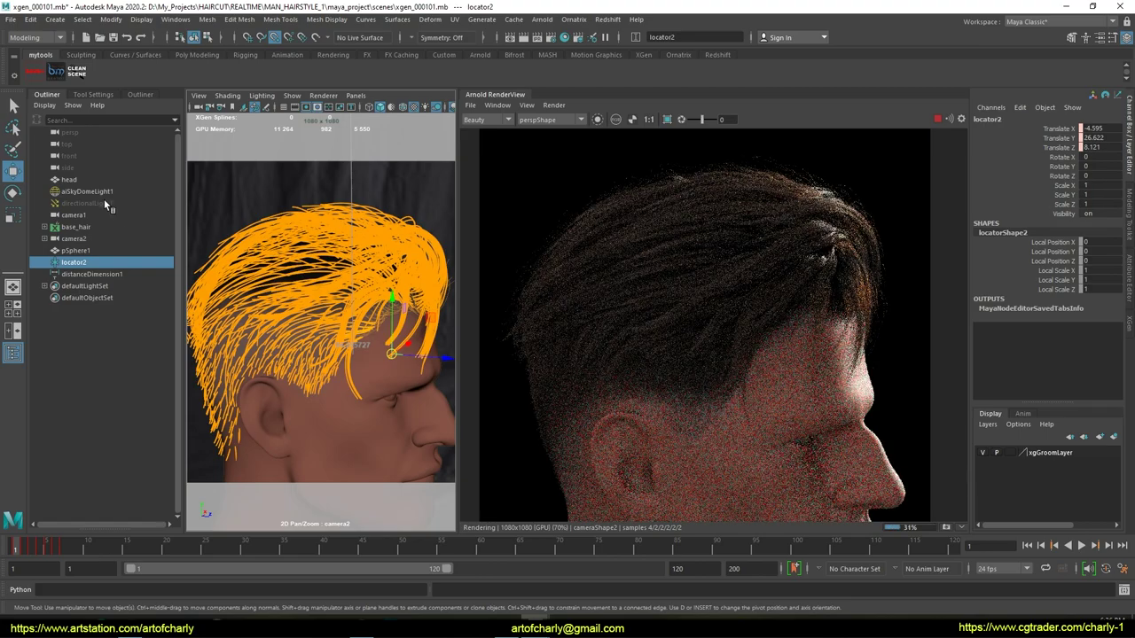
{"action": "left_click", "coordinate": [69, 179]}
{"action": "left_click", "coordinate": [74, 263]}
{"action": "left_click_drag", "start_coordinate": [391, 354], "coordinate": [360, 317]}
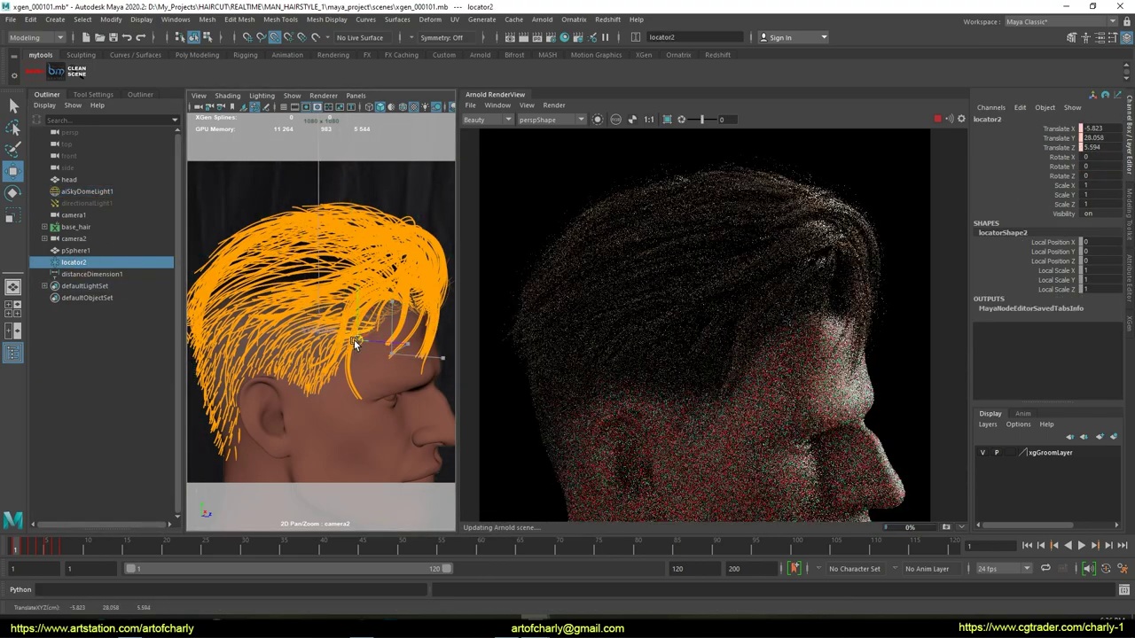
{"action": "left_click", "coordinate": [137, 189]}
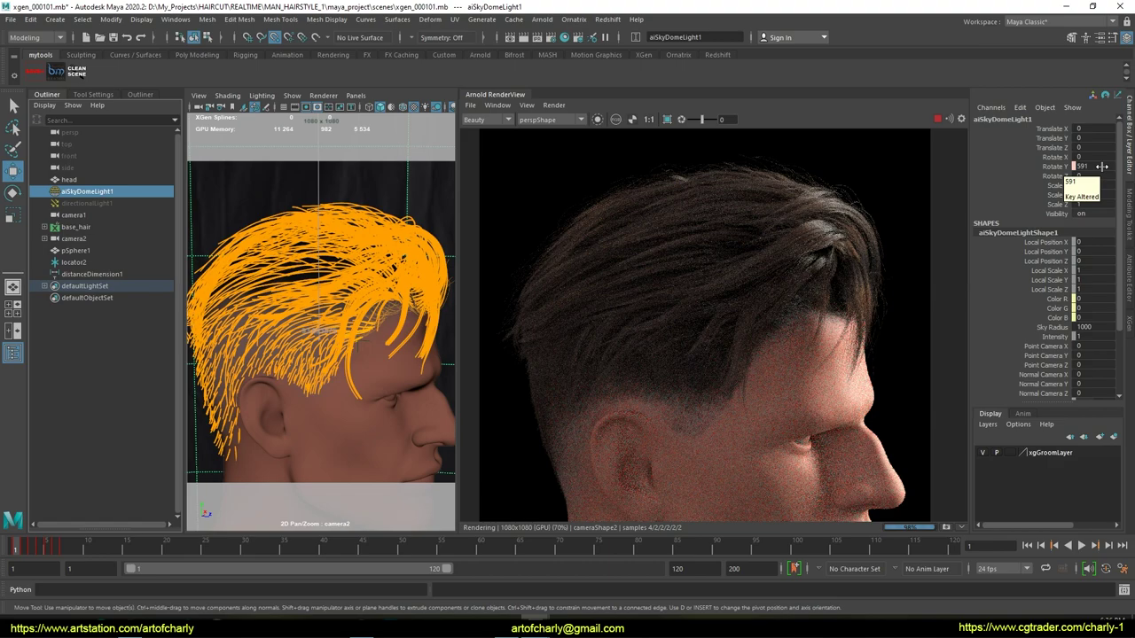
Rotate the sky dome's Y from 591 down to 349, then tumble toward the back of the head.
{"action": "left_click_drag", "start_coordinate": [1101, 166], "coordinate": [1077, 167], "text": "ctrl"}
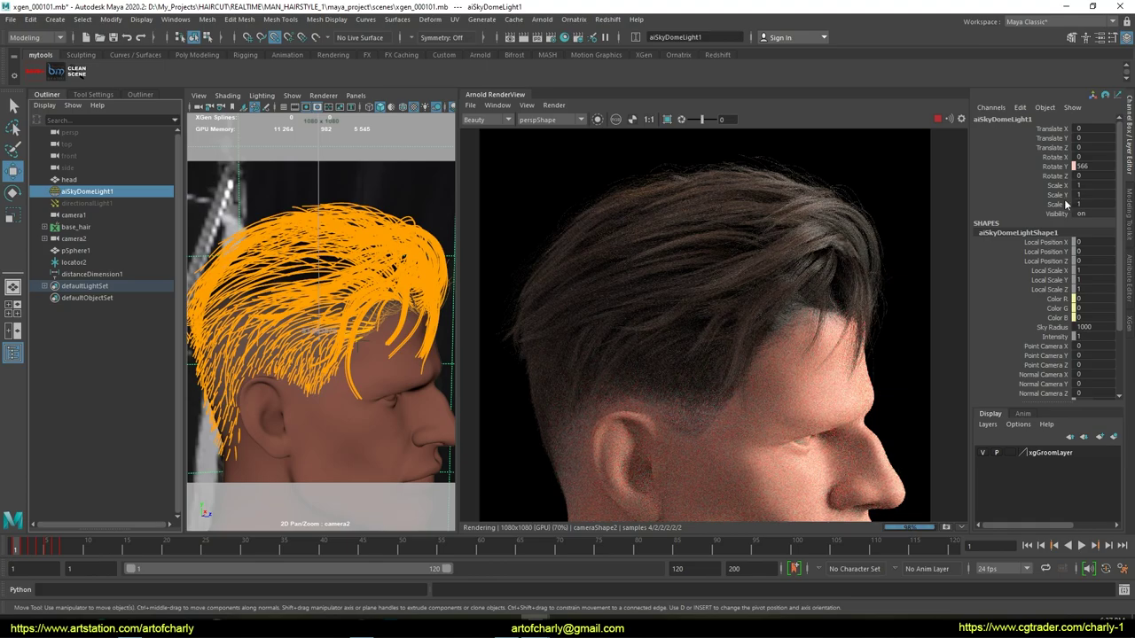
{"action": "left_click_drag", "start_coordinate": [1103, 167], "coordinate": [1075, 166], "text": "ctrl"}
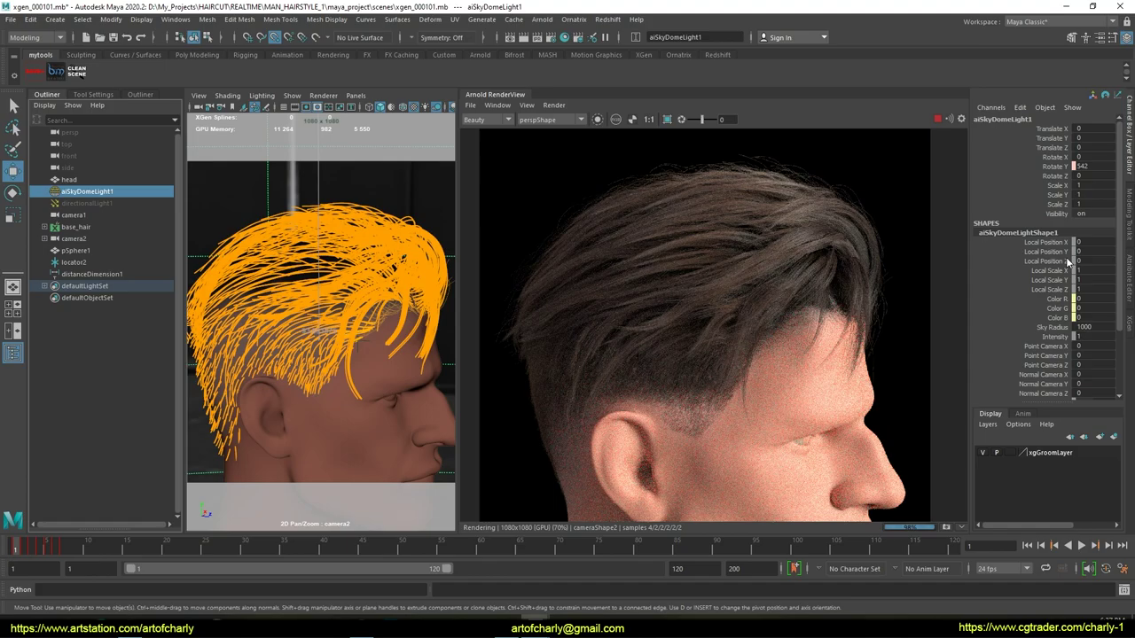
{"action": "left_click_drag", "start_coordinate": [1101, 166], "coordinate": [1090, 165], "text": "ctrl"}
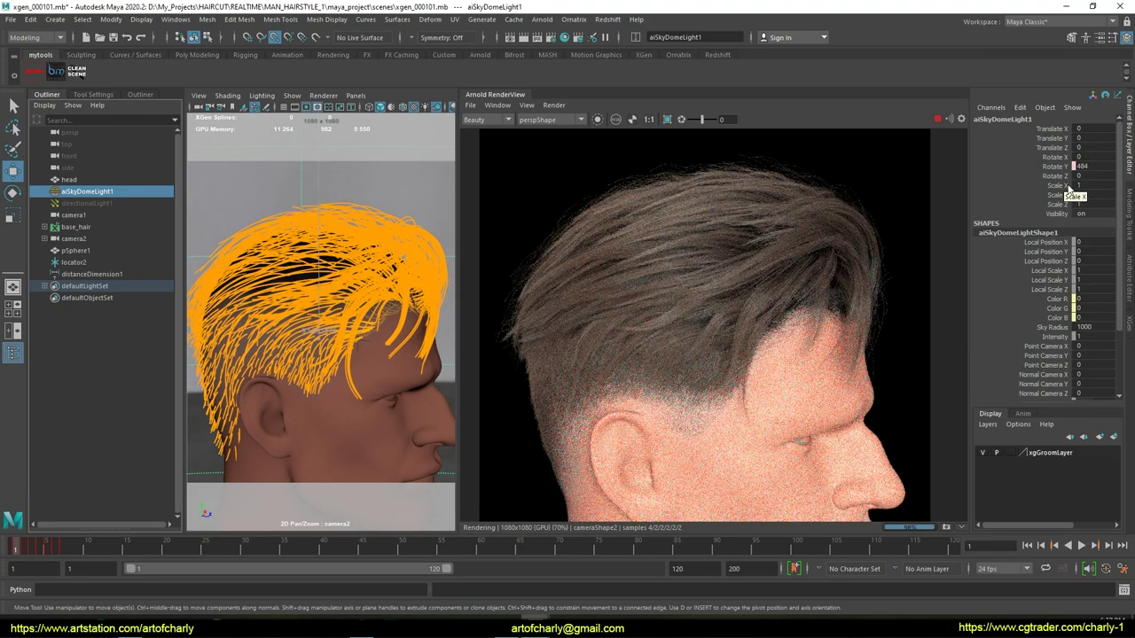
{"action": "left_click_drag", "start_coordinate": [1049, 186], "coordinate": [993, 181], "text": "ctrl"}
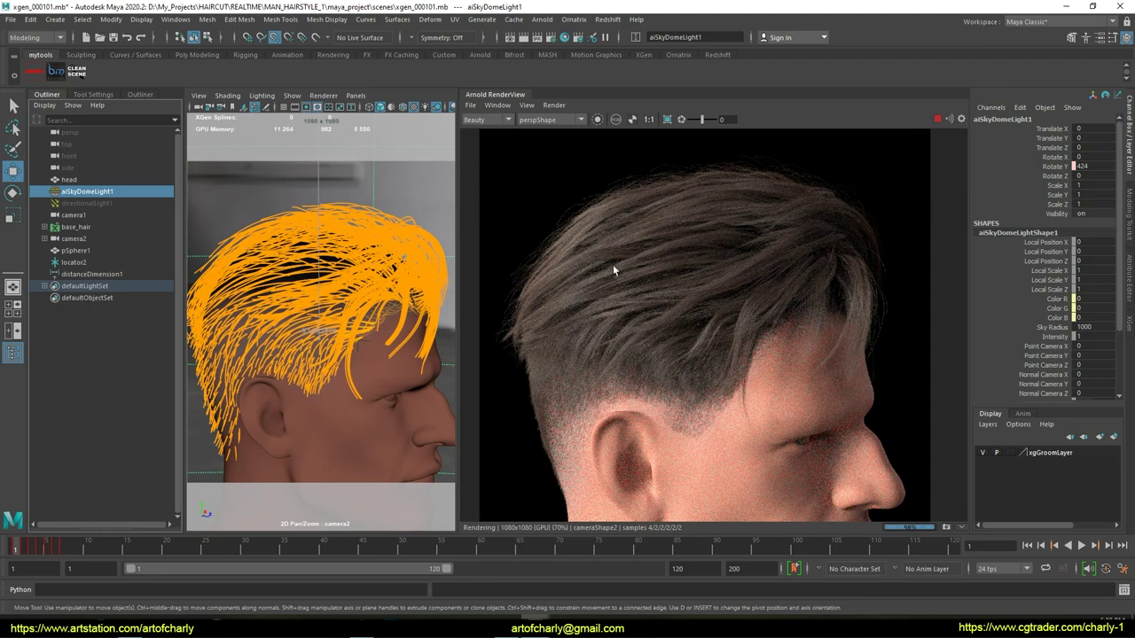
{"action": "left_click", "coordinate": [1089, 164]}
{"action": "left_click_drag", "start_coordinate": [1089, 164], "coordinate": [1091, 175], "text": "ctrl"}
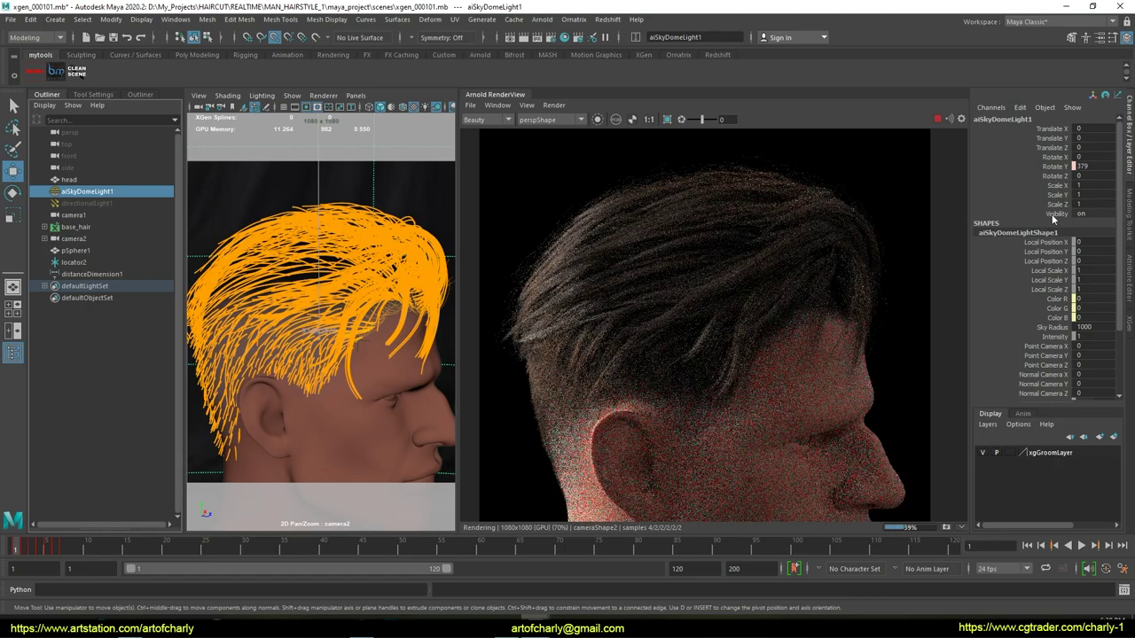
{"action": "left_click_drag", "start_coordinate": [1083, 166], "coordinate": [1087, 166], "text": "ctrl"}
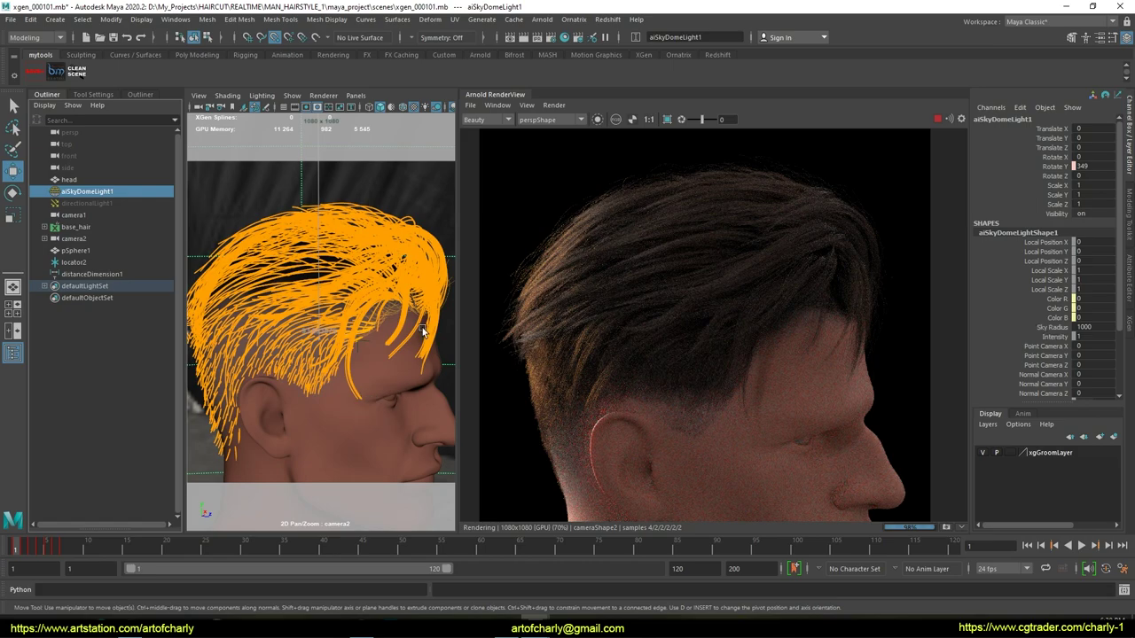
{"action": "mouse_move", "coordinate": [343, 336]}
{"action": "left_mouse_down", "text": "alt"}
{"action": "mouse_move", "coordinate": [421, 335]}
{"action": "mouse_move", "coordinate": [376, 364]}
{"action": "left_mouse_up", "text": "alt"}
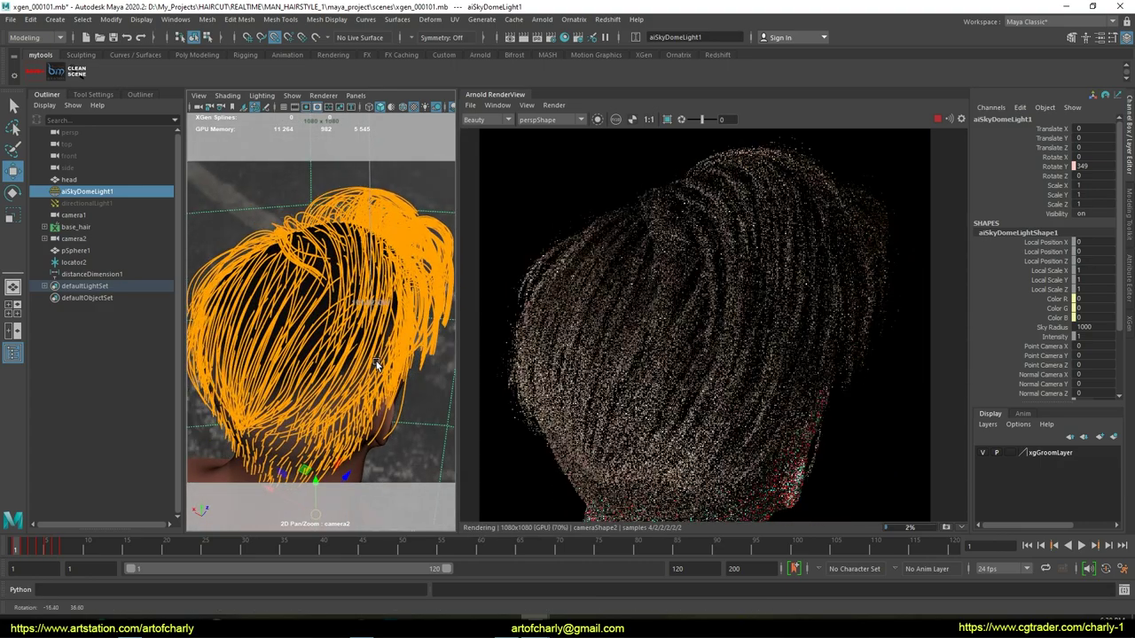
Tumble camera2 to the rear of the head and turn the dome light to Rotate Y 297.
{"action": "mouse_move", "coordinate": [377, 365]}
{"action": "left_mouse_down", "text": "alt"}
{"action": "mouse_move", "coordinate": [347, 308]}
{"action": "mouse_move", "coordinate": [359, 332]}
{"action": "mouse_move", "coordinate": [348, 344]}
{"action": "left_mouse_up", "text": "alt"}
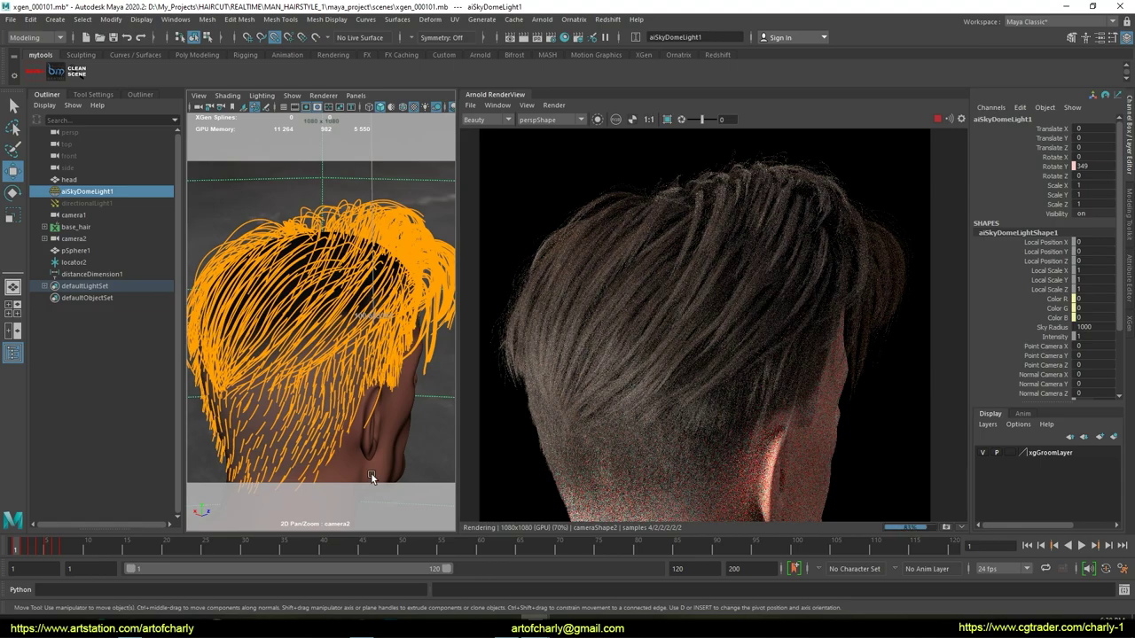
{"action": "mouse_move", "coordinate": [343, 376]}
{"action": "left_mouse_down", "text": "alt"}
{"action": "mouse_move", "coordinate": [375, 337]}
{"action": "mouse_move", "coordinate": [366, 353]}
{"action": "left_mouse_up", "text": "alt"}
{"action": "middle_click_drag", "start_coordinate": [366, 353], "coordinate": [328, 353]}
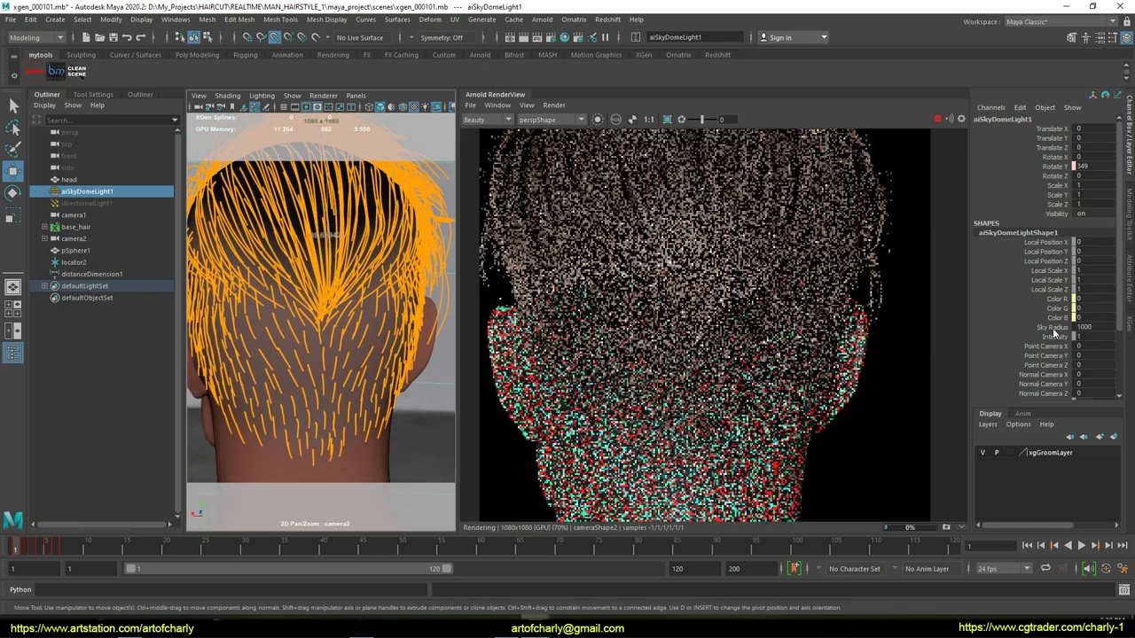
{"action": "left_click_drag", "start_coordinate": [390, 376], "coordinate": [402, 374], "text": "alt"}
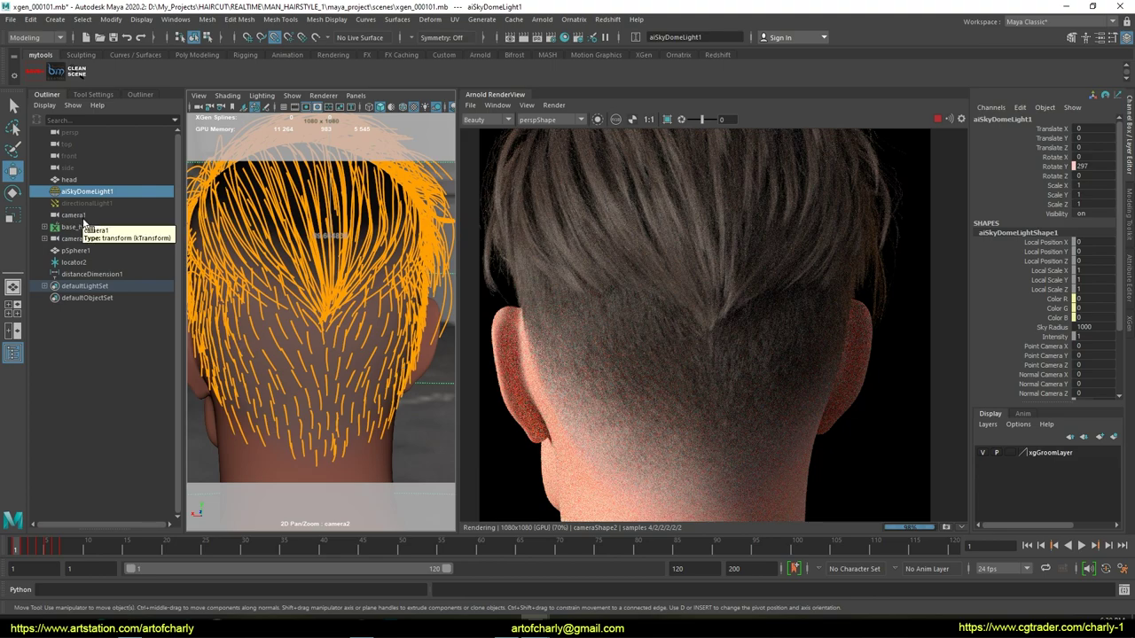
Move locator2 down behind the head and turn the dome light to Rotate Y 247.
{"action": "left_click", "coordinate": [78, 262]}
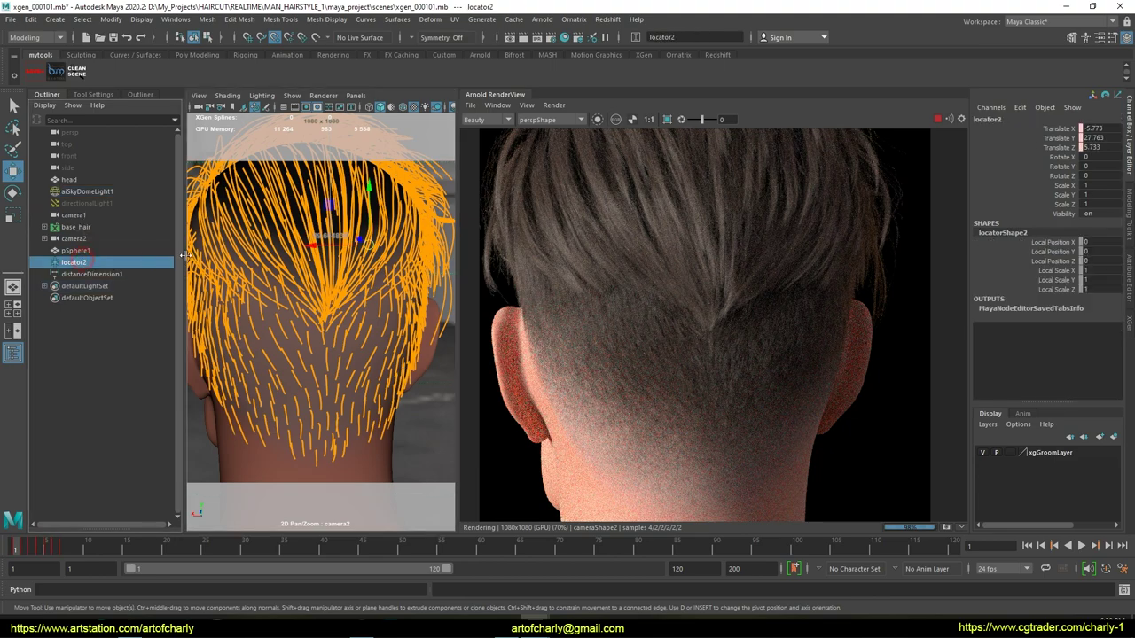
{"action": "left_click_drag", "start_coordinate": [373, 251], "coordinate": [324, 345]}
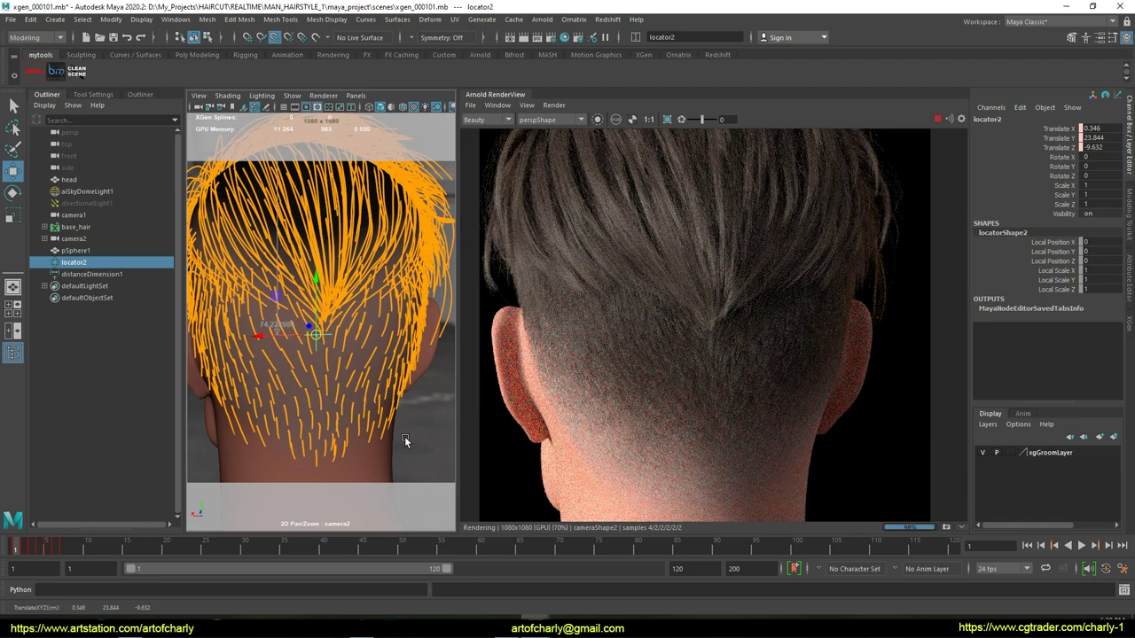
{"action": "left_click", "coordinate": [87, 191]}
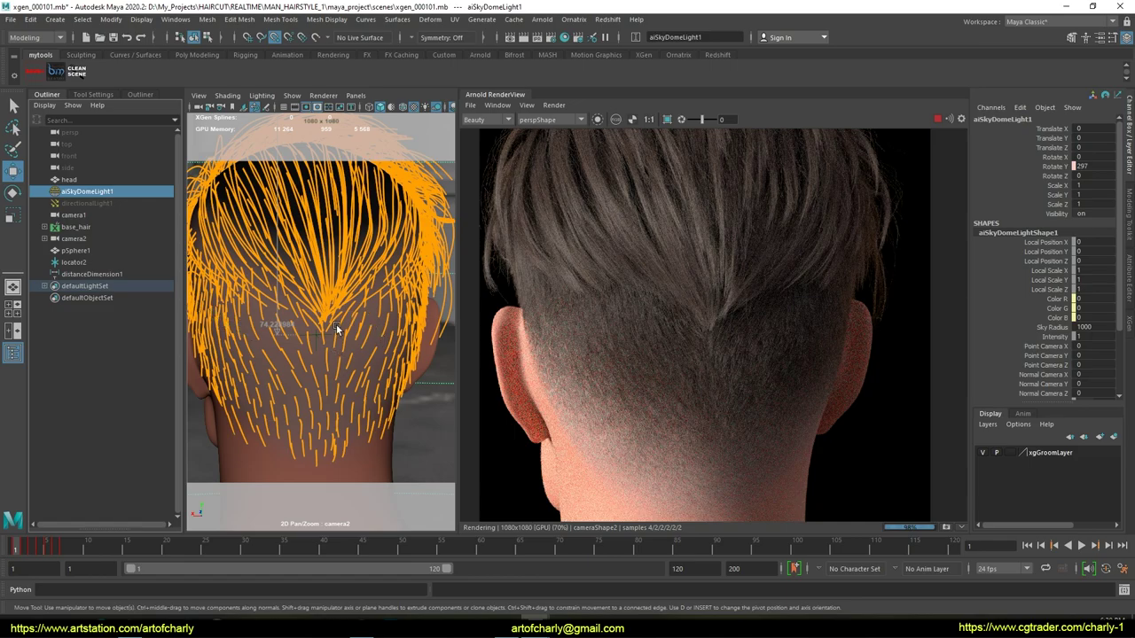
{"action": "middle_click_drag", "start_coordinate": [1096, 166], "coordinate": [1081, 165]}
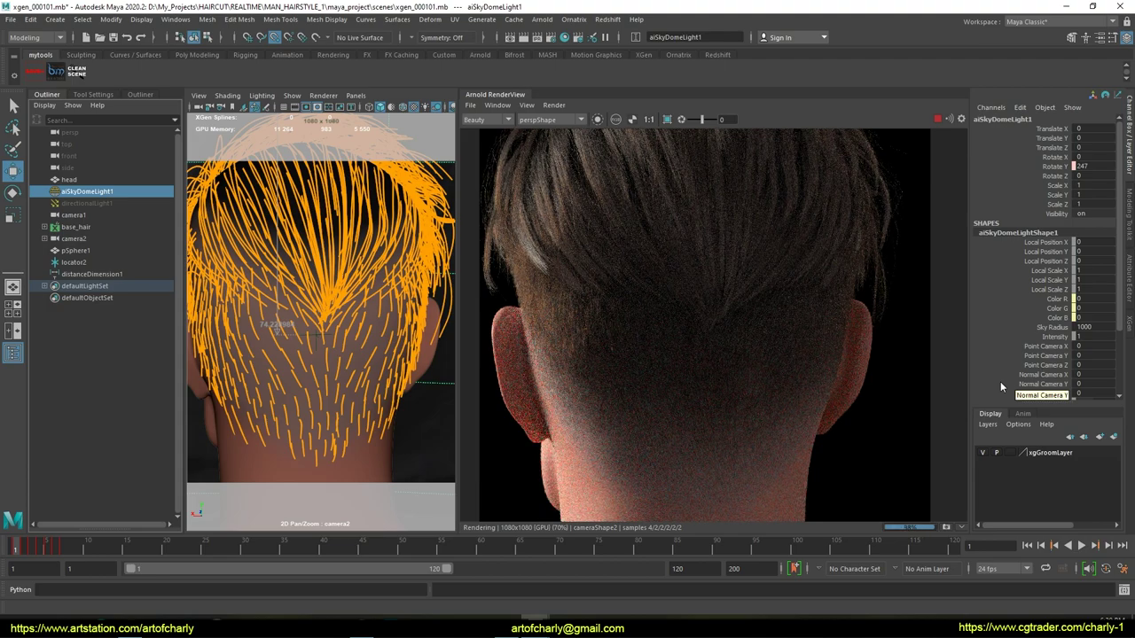
View the hair from above and set the dome light's Rotate Y to 210.
{"action": "mouse_move", "coordinate": [355, 282]}
{"action": "left_mouse_down", "text": "alt"}
{"action": "mouse_move", "coordinate": [353, 356]}
{"action": "mouse_move", "coordinate": [371, 323]}
{"action": "left_mouse_up", "text": "alt"}
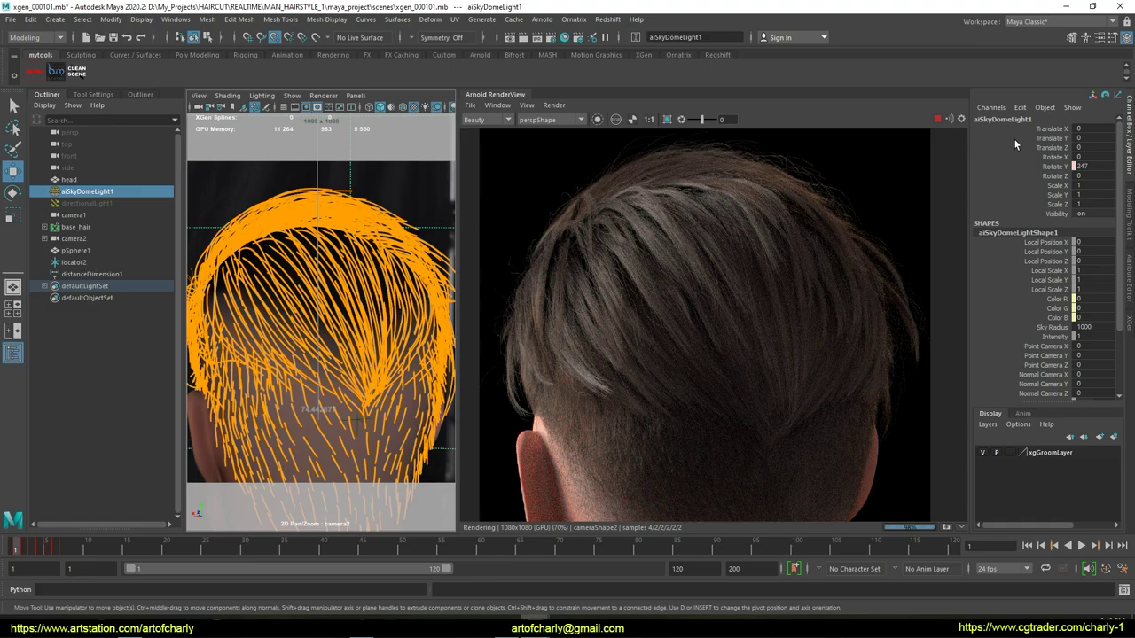
{"action": "double_click", "coordinate": [1086, 167]}
{"action": "type", "text": "210"}
{"action": "key", "text": "Return"}
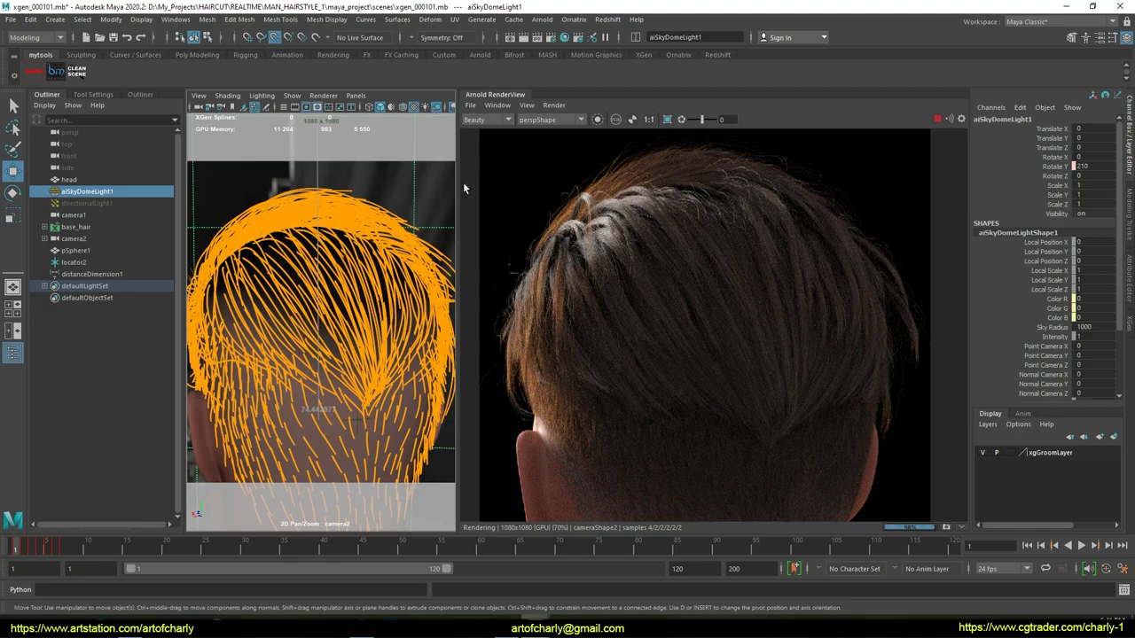
Tumble to a side view, then turn the dome light to Rotate Y 171 and Rotate X about 69.
{"action": "left_click_drag", "start_coordinate": [271, 330], "coordinate": [396, 323], "text": "alt"}
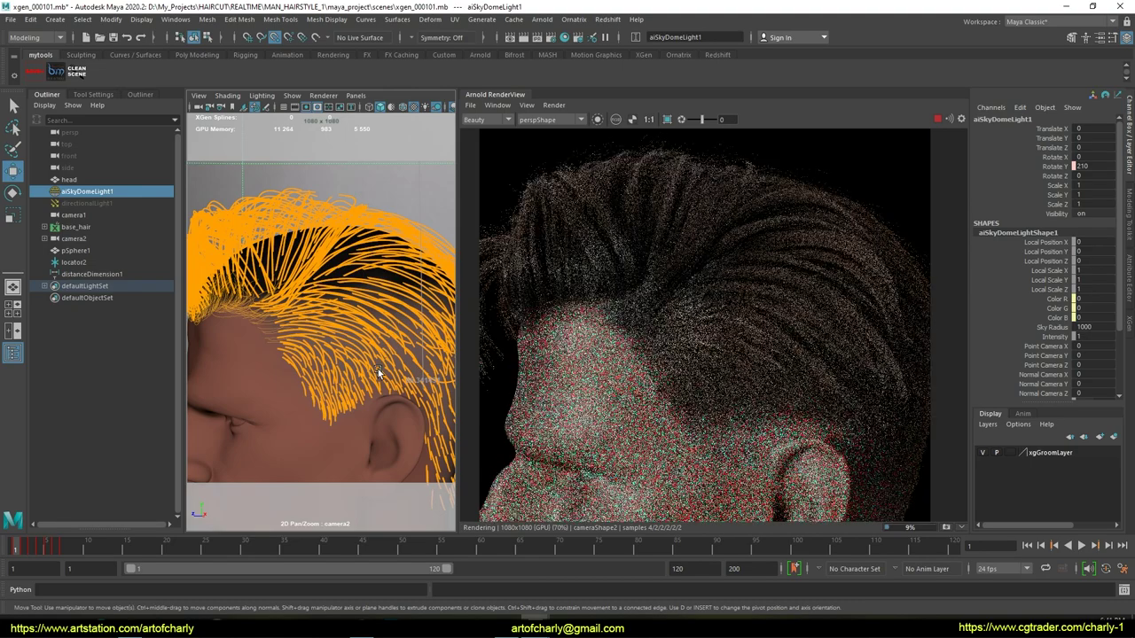
{"action": "mouse_move", "coordinate": [379, 372]}
{"action": "left_mouse_down", "text": "alt"}
{"action": "mouse_move", "coordinate": [376, 359]}
{"action": "mouse_move", "coordinate": [357, 362]}
{"action": "left_mouse_up", "text": "alt"}
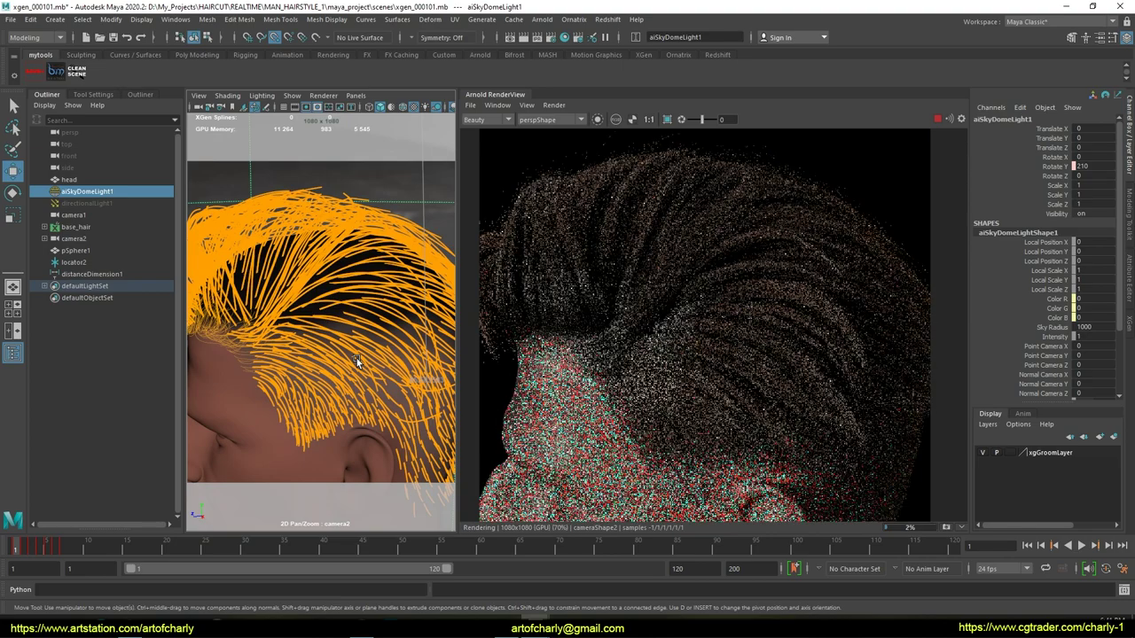
{"action": "middle_click_drag", "start_coordinate": [1090, 195], "coordinate": [1073, 195]}
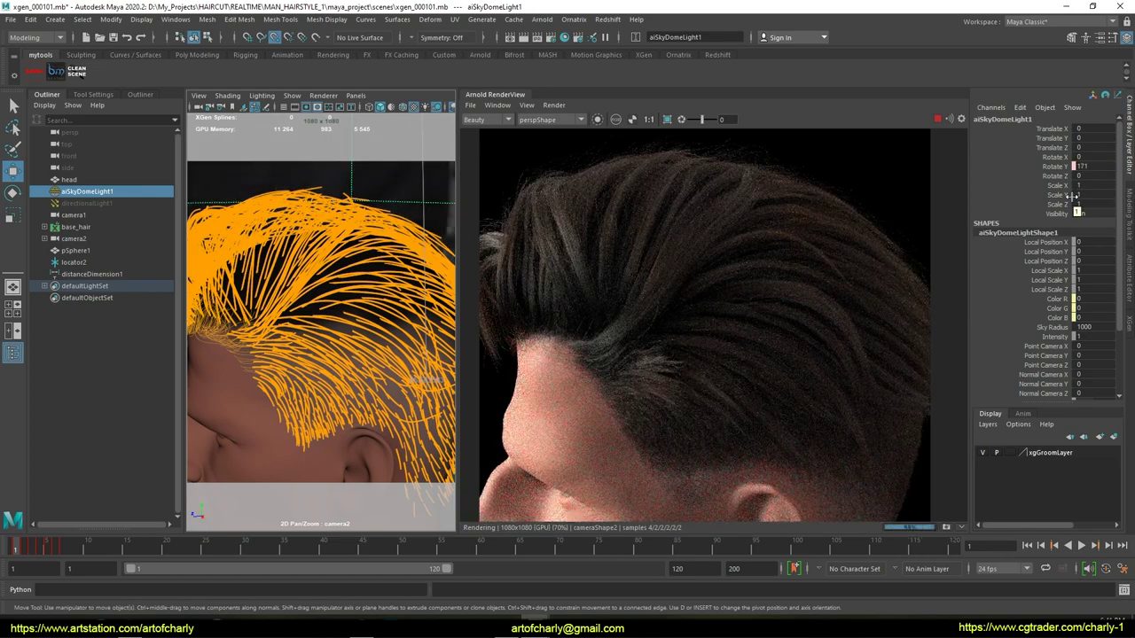
{"action": "left_click", "coordinate": [74, 263]}
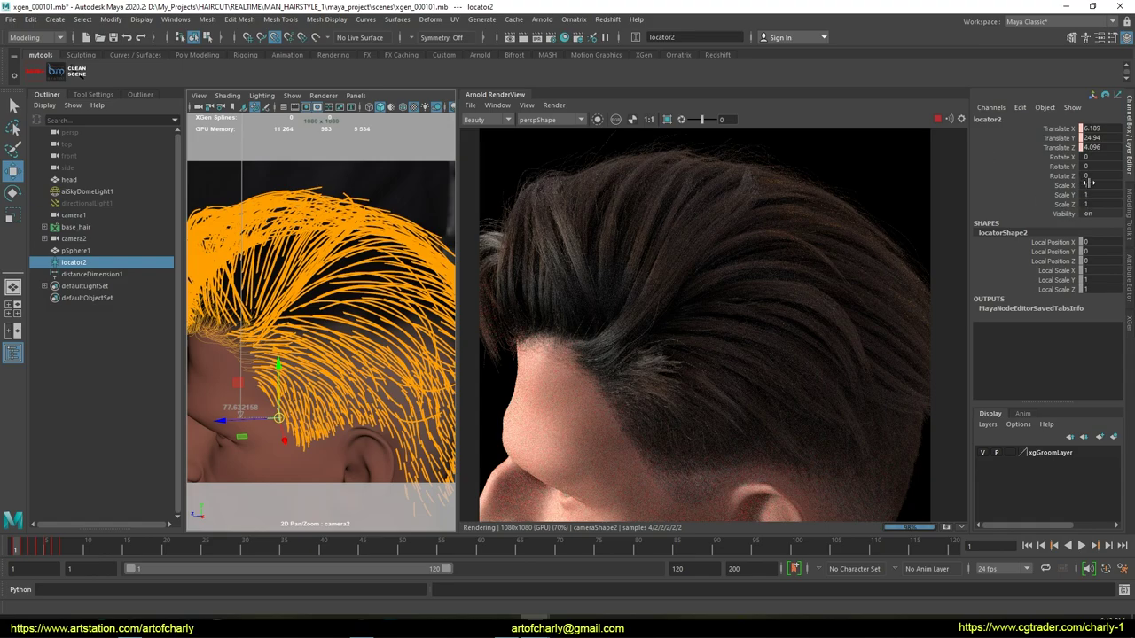
{"action": "left_click", "coordinate": [85, 192]}
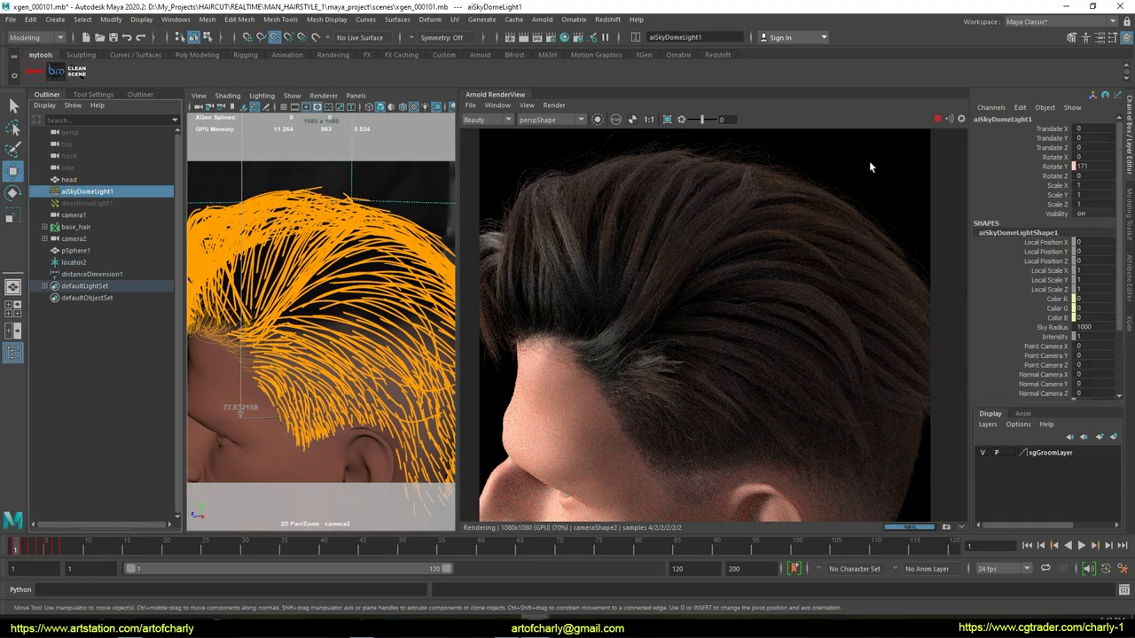
{"action": "middle_click_drag", "start_coordinate": [1068, 157], "coordinate": [1119, 152]}
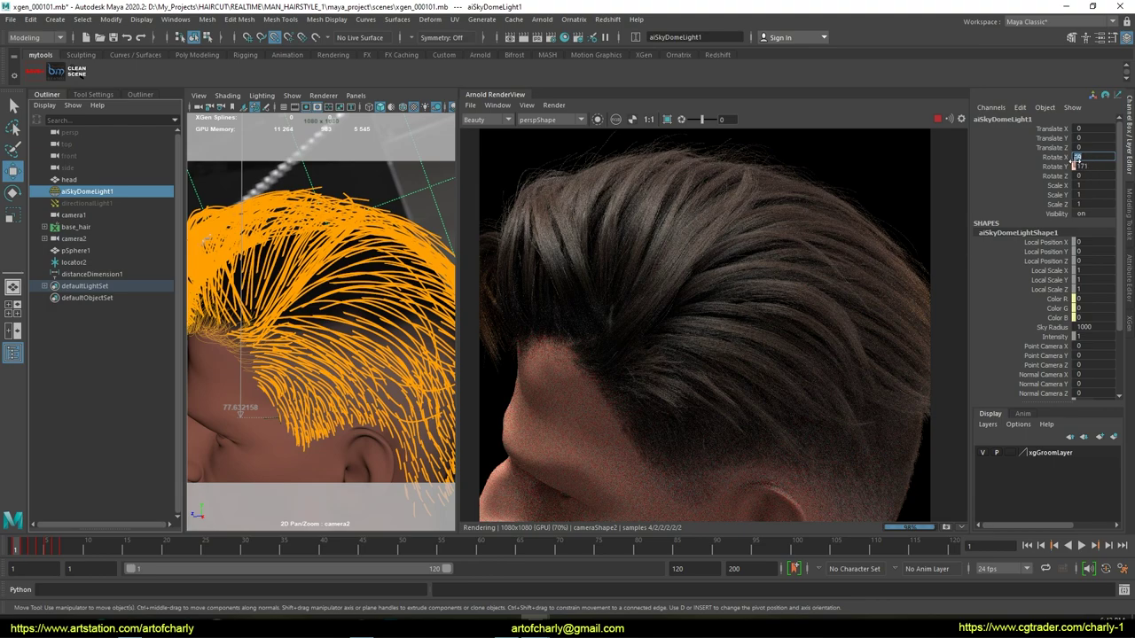
{"action": "type", "text": "69"}
{"action": "double_click", "coordinate": [1091, 157]}
Level the dome light at Rotate X 0, set Rotate Y to 344, and view the haircut from the front.
{"action": "type", "text": "0"}
{"action": "key", "text": "Return"}
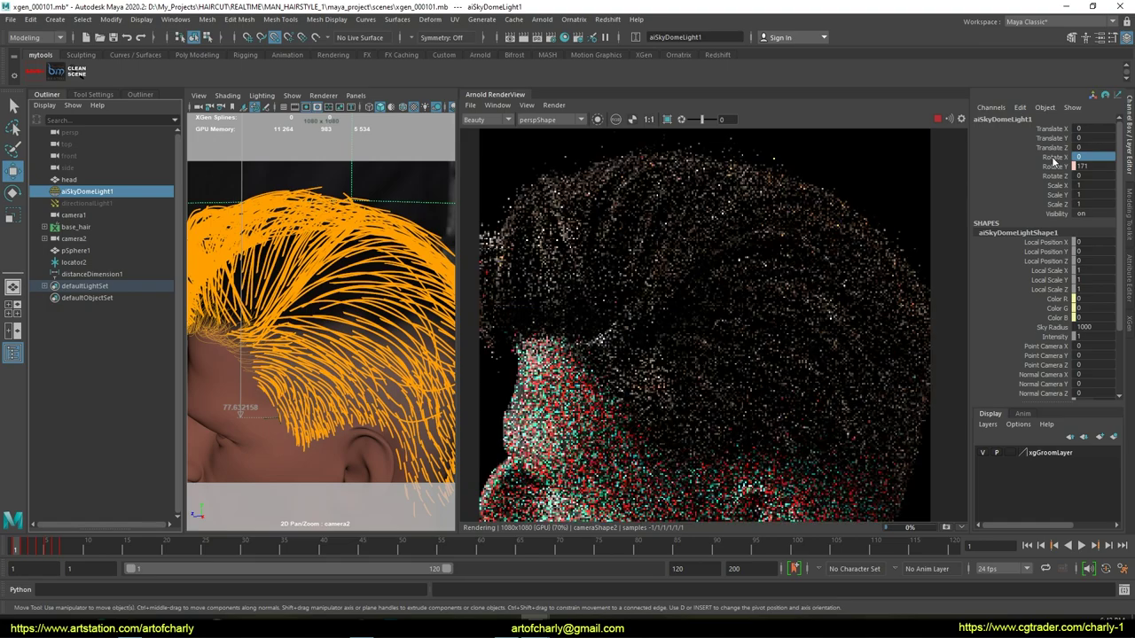
{"action": "middle_click_drag", "start_coordinate": [1061, 158], "coordinate": [1109, 158]}
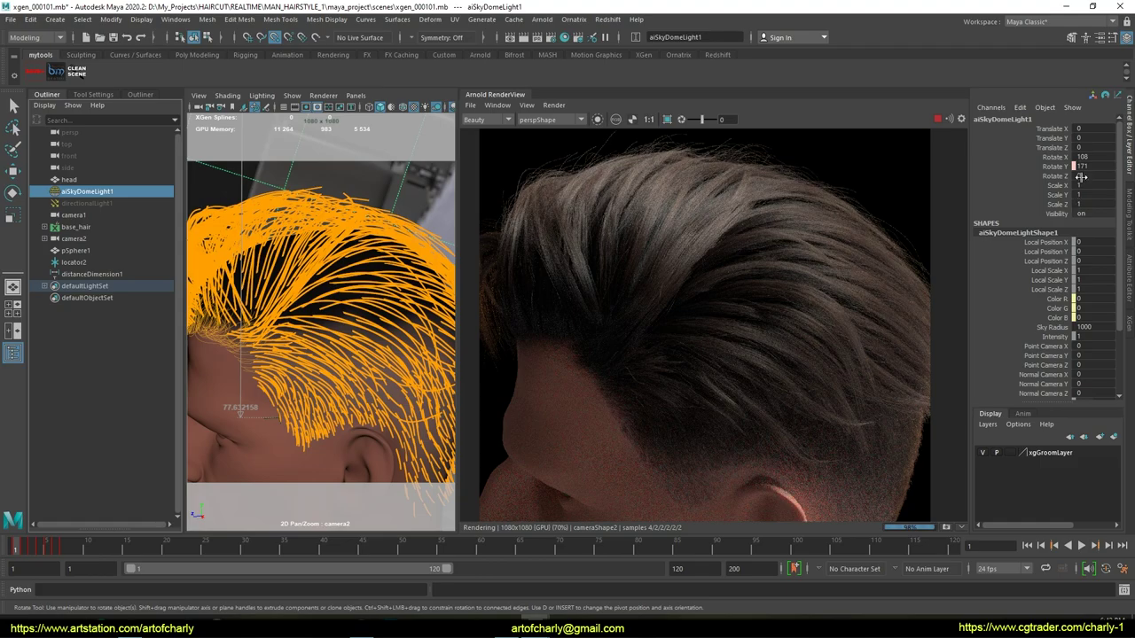
{"action": "double_click", "coordinate": [1082, 156]}
{"action": "type", "text": "0"}
{"action": "key", "text": "Return"}
{"action": "left_click_drag", "start_coordinate": [1078, 167], "coordinate": [1095, 168], "text": "ctrl"}
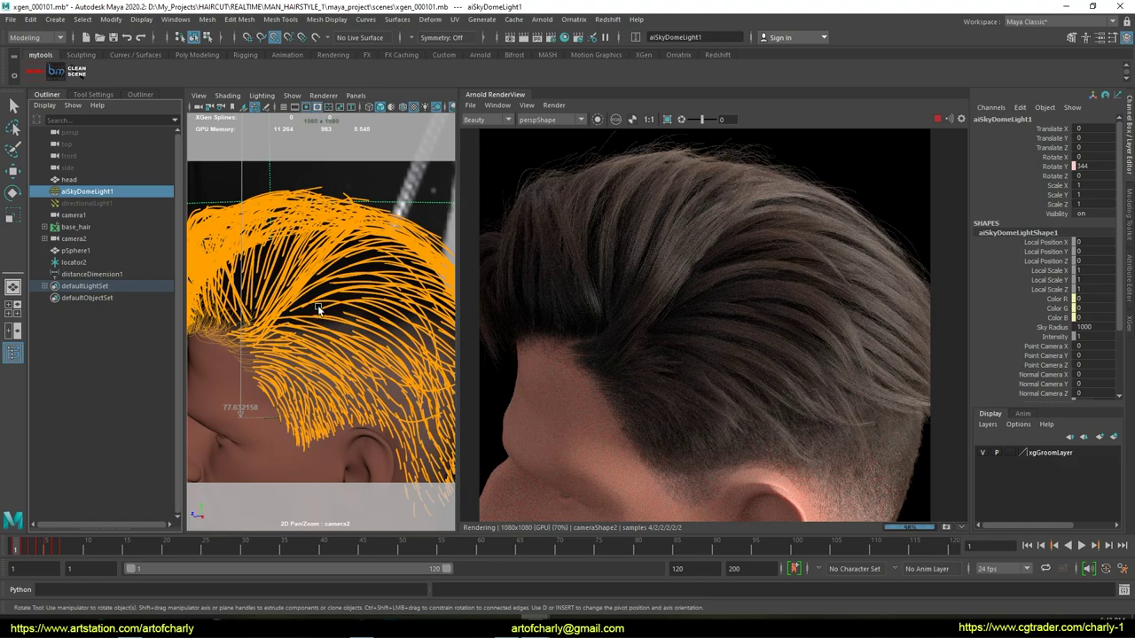
{"action": "left_click_drag", "start_coordinate": [294, 287], "coordinate": [399, 286], "text": "alt"}
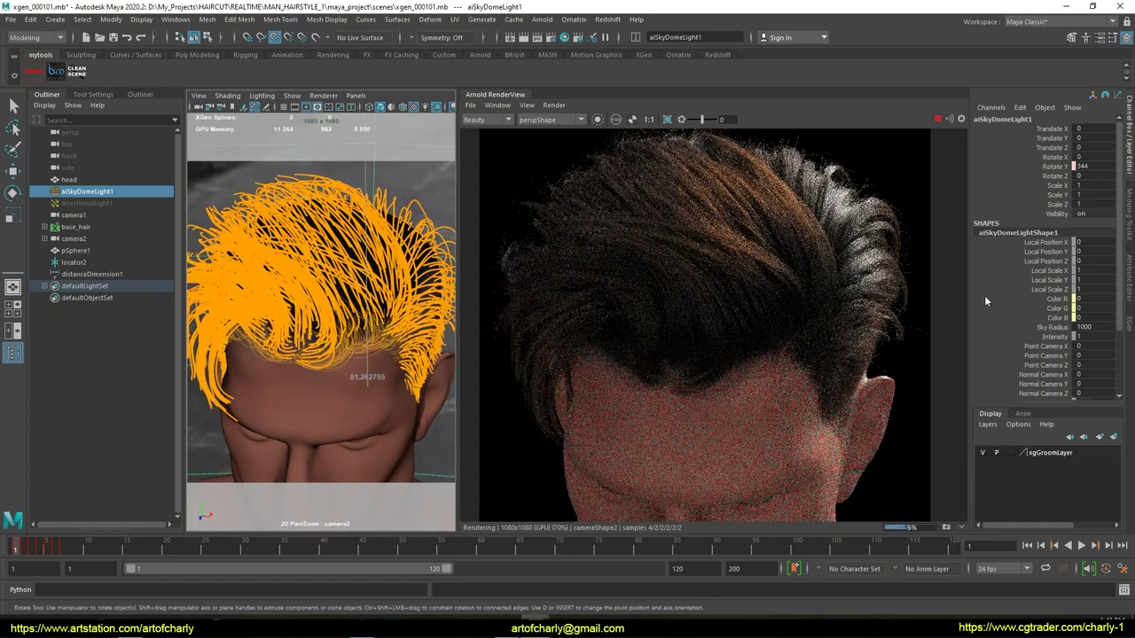
Set the dome light's Rotate Y to 345, then turn it further to about 456.
{"action": "left_click", "coordinate": [1082, 166]}
{"action": "type", "text": "345"}
{"action": "key", "text": "Return"}
{"action": "left_click_drag", "start_coordinate": [1082, 165], "coordinate": [1071, 173], "text": "ctrl"}
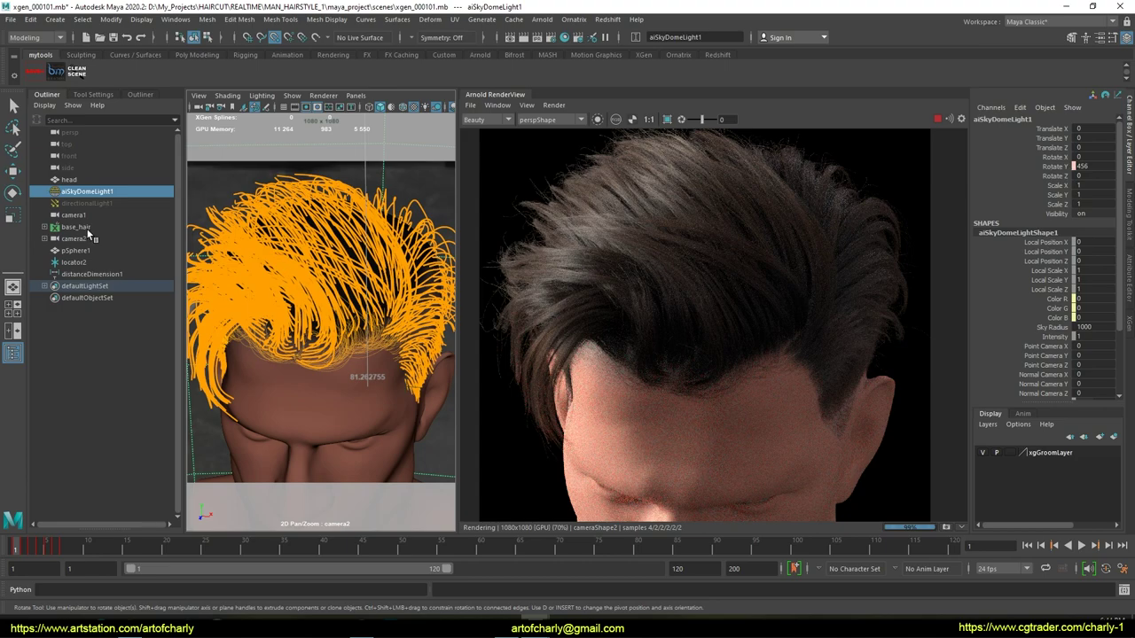
Move locator2 to the centre of the front hairline and swing the dome light to Rotate Y 266.
{"action": "left_click", "coordinate": [73, 262]}
{"action": "key", "text": "w"}
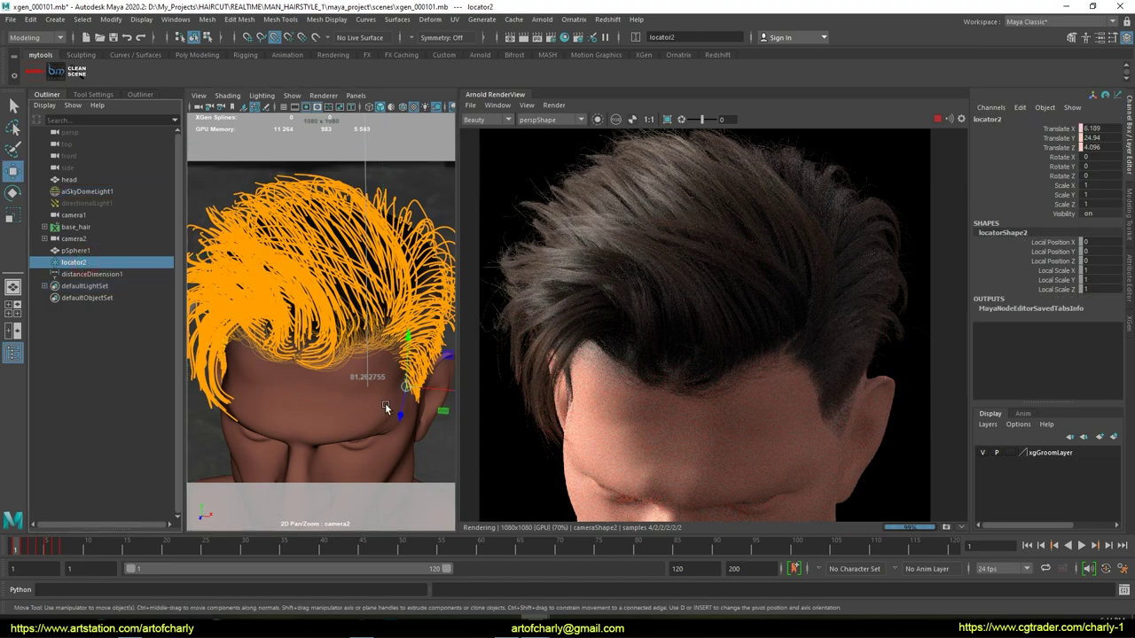
{"action": "left_click_drag", "start_coordinate": [405, 388], "coordinate": [295, 356]}
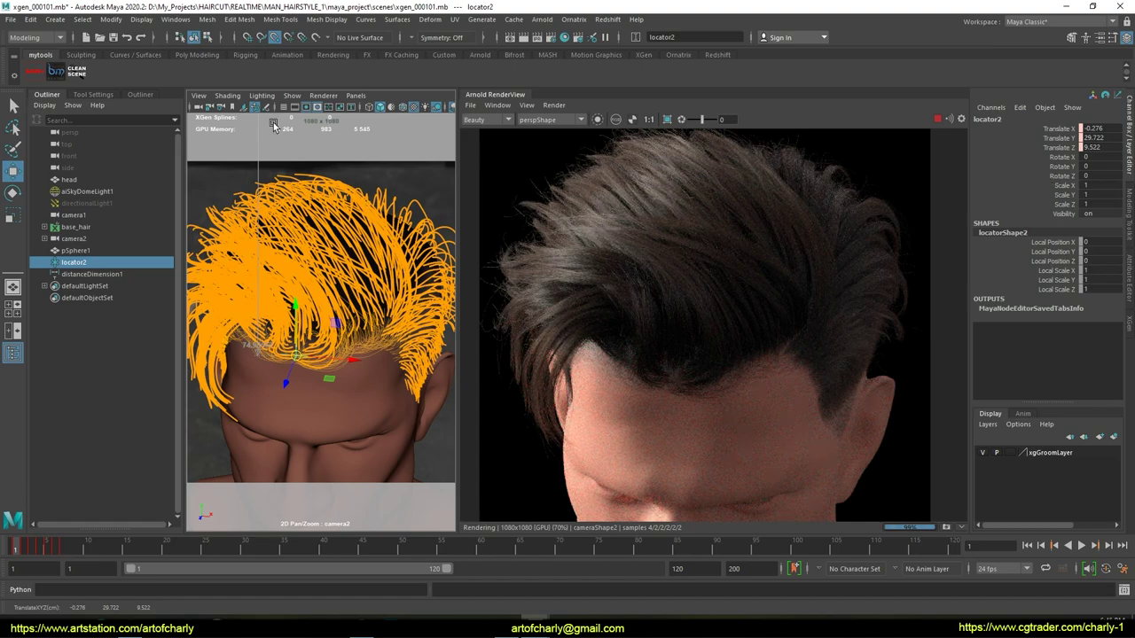
{"action": "left_click", "coordinate": [102, 191]}
{"action": "middle_click_drag", "start_coordinate": [1055, 165], "coordinate": [1094, 179]}
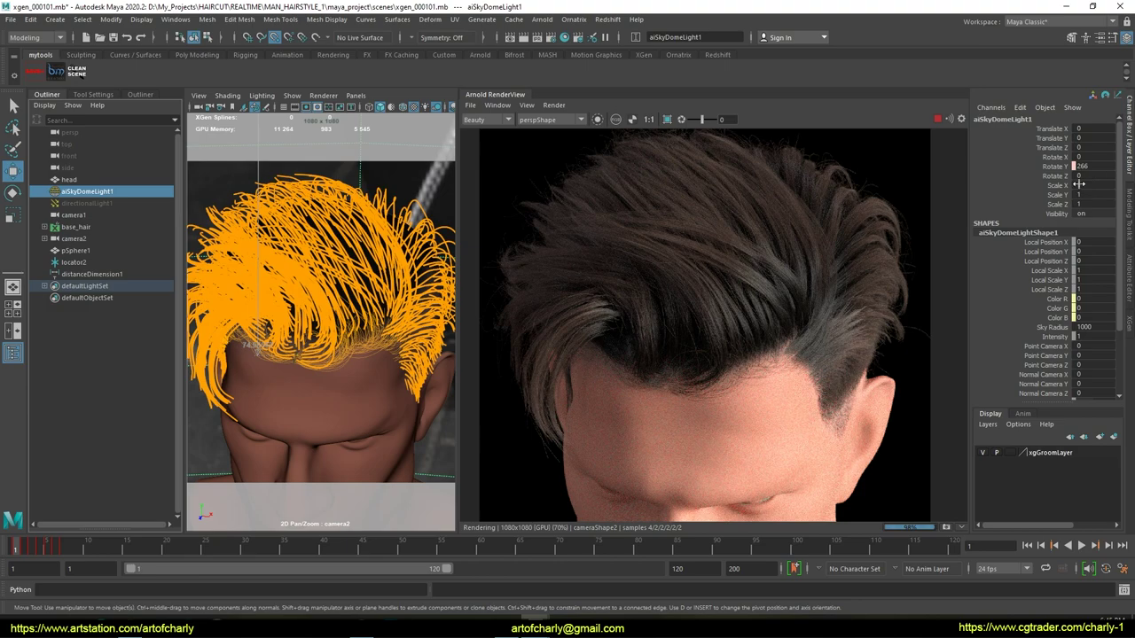
Zoom in for a hairline close-up and nudge locator2 along the front hairline.
{"action": "scroll", "coordinate": [356, 372], "scroll_direction": "up", "scroll_amount": 5}
{"action": "mouse_move", "coordinate": [356, 370]}
{"action": "left_mouse_down", "text": "alt"}
{"action": "mouse_move", "coordinate": [375, 351]}
{"action": "mouse_move", "coordinate": [354, 277]}
{"action": "mouse_move", "coordinate": [324, 330]}
{"action": "left_mouse_up", "text": "alt"}
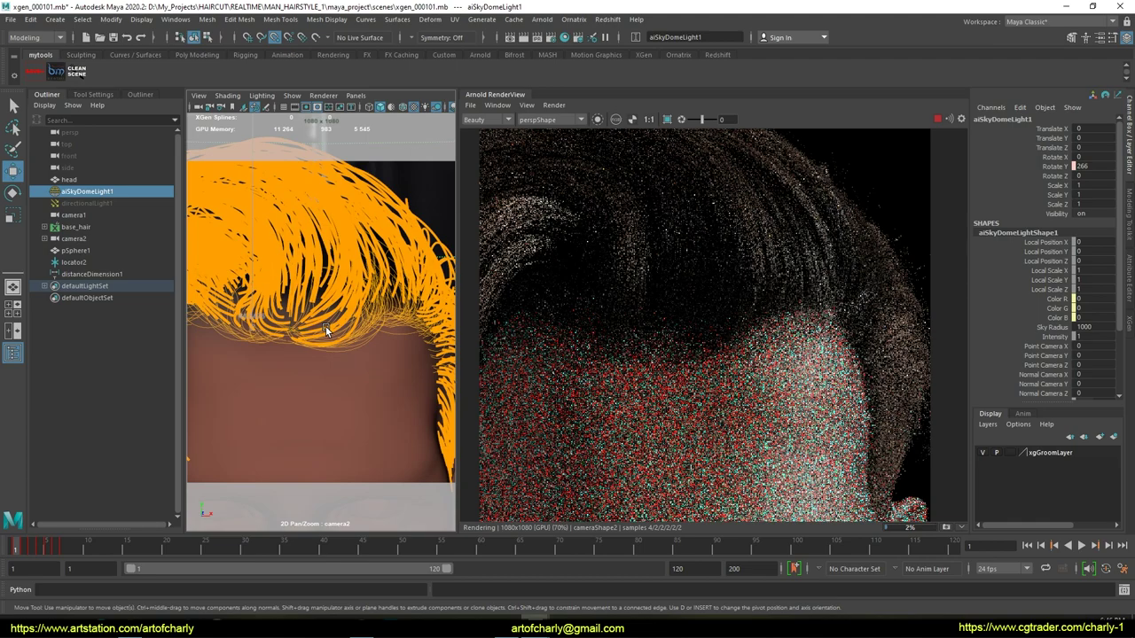
{"action": "left_click", "coordinate": [87, 263]}
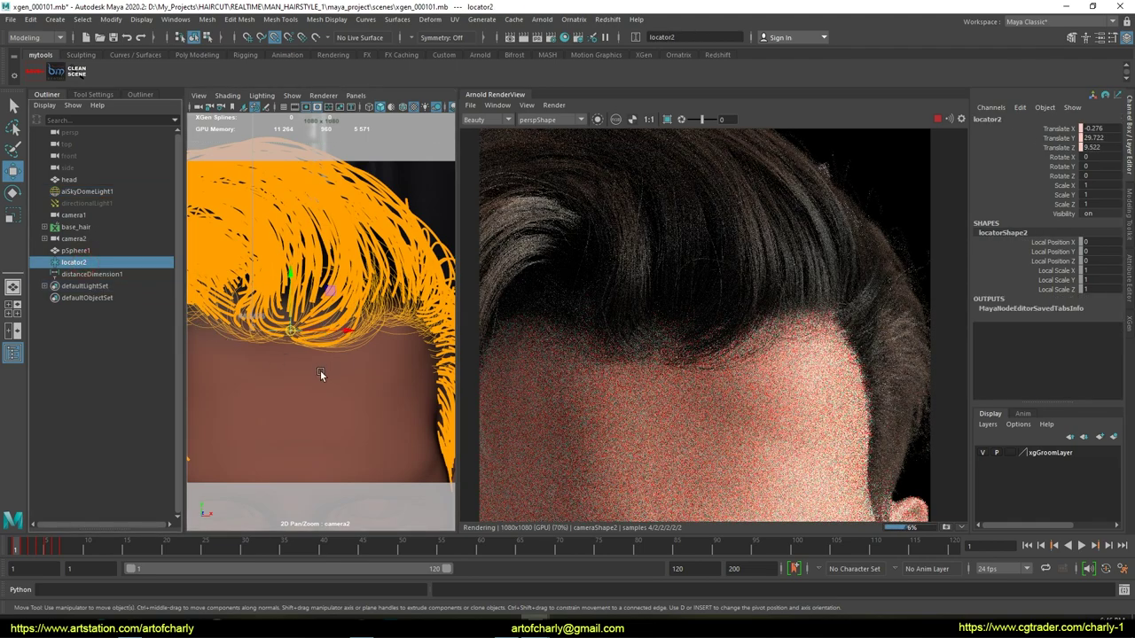
{"action": "mouse_move", "coordinate": [294, 332]}
{"action": "left_mouse_down"}
{"action": "mouse_move", "coordinate": [345, 334]}
{"action": "mouse_move", "coordinate": [302, 328]}
{"action": "left_mouse_up"}
{"action": "key", "text": "q"}
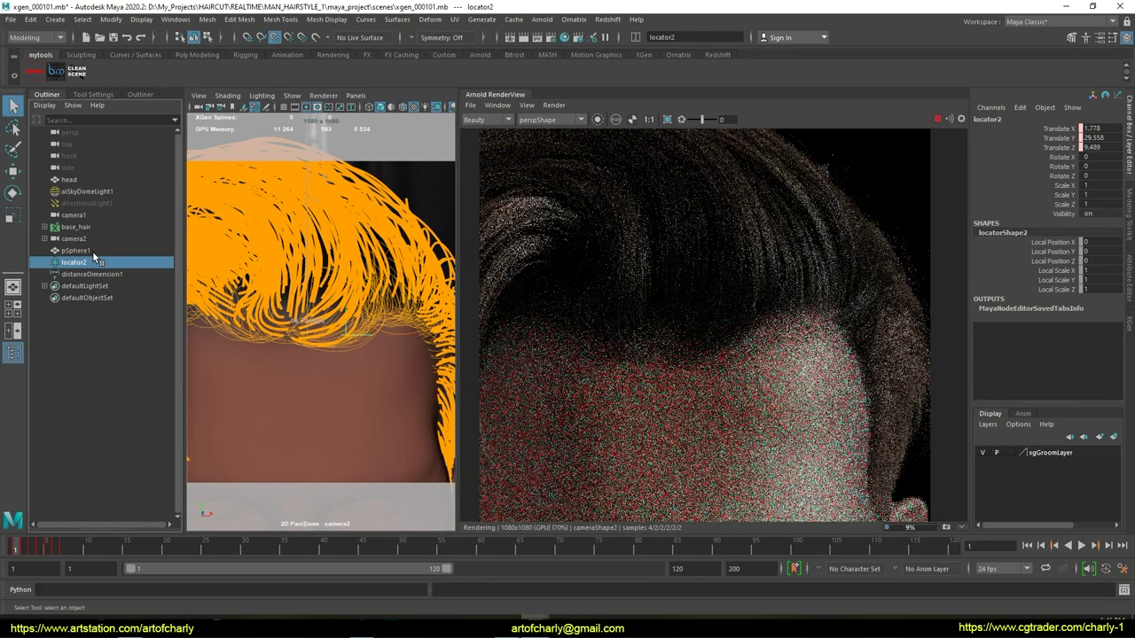
{"action": "left_click", "coordinate": [91, 239]}
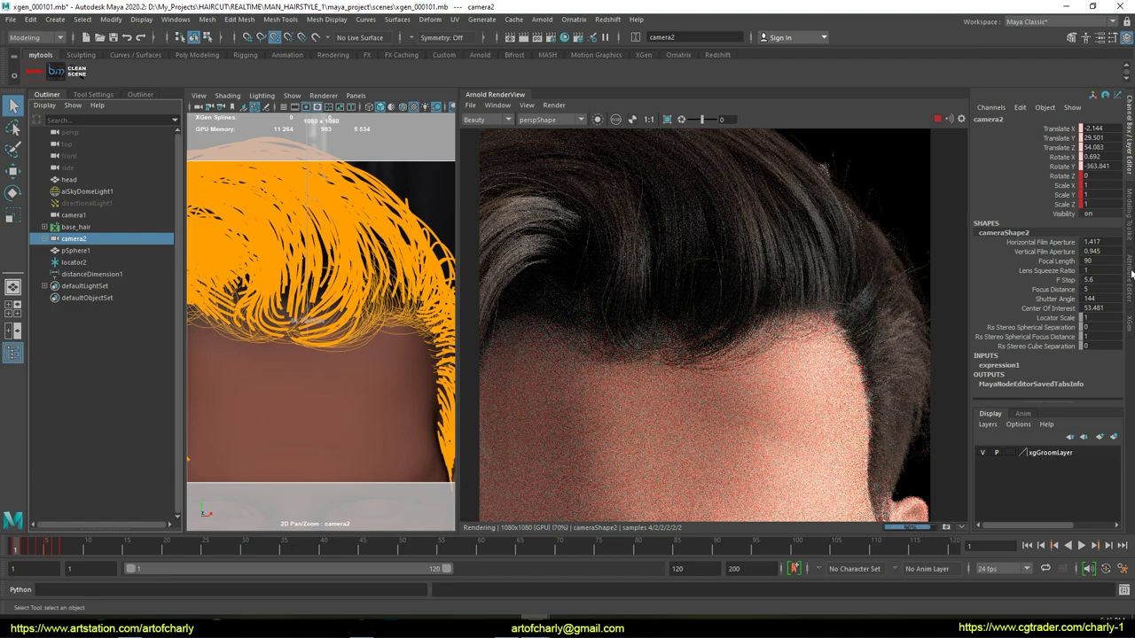
In camera2's Arnold settings, set Aperture Size to 1, then reduce it to 0.1.
{"action": "left_click", "coordinate": [1130, 275]}
{"action": "scroll", "coordinate": [909, 361], "scroll_direction": "down", "scroll_amount": 3}
{"action": "scroll", "coordinate": [909, 360], "scroll_direction": "down", "scroll_amount": 3}
{"action": "scroll", "coordinate": [910, 363], "scroll_direction": "down", "scroll_amount": 3}
{"action": "scroll", "coordinate": [910, 363], "scroll_direction": "down", "scroll_amount": 2}
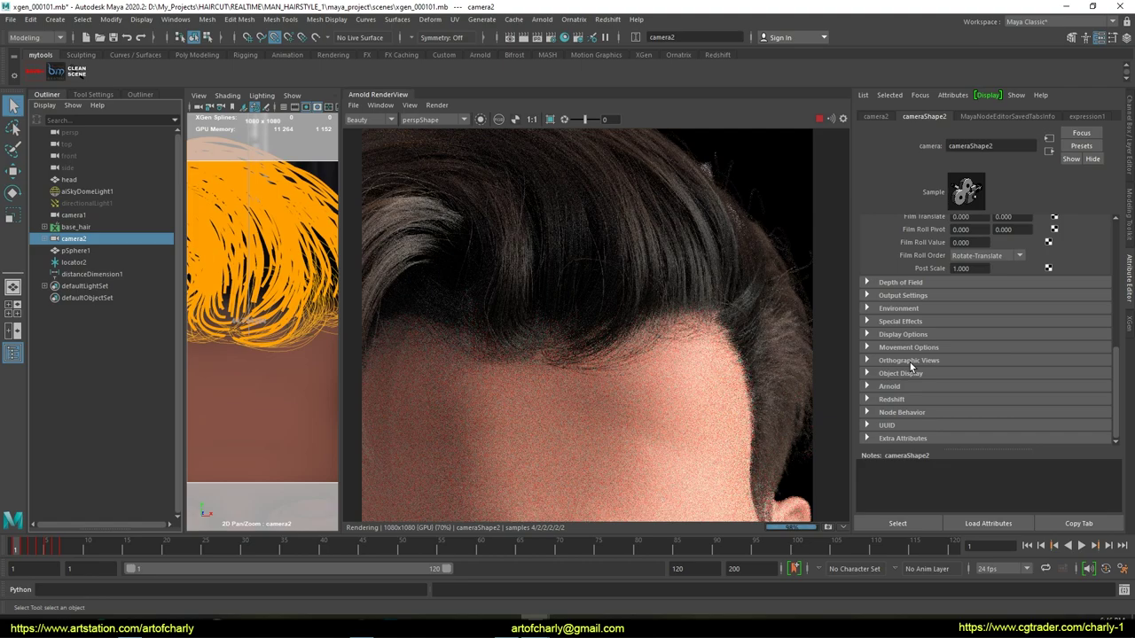
{"action": "left_click", "coordinate": [889, 387]}
{"action": "scroll", "coordinate": [905, 382], "scroll_direction": "down", "scroll_amount": 2}
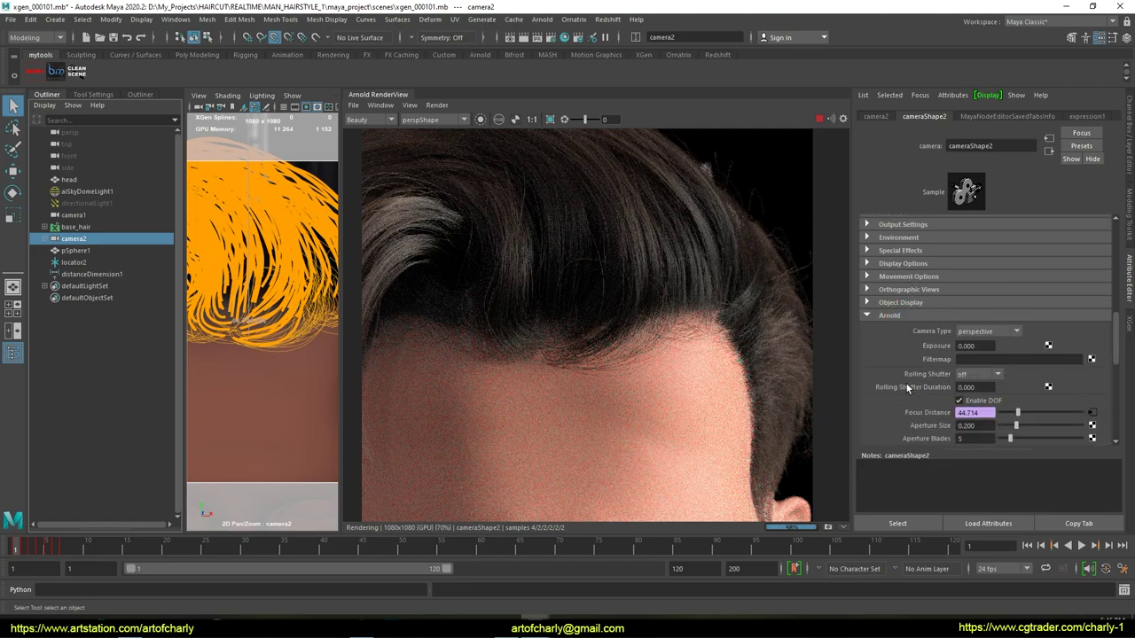
{"action": "scroll", "coordinate": [906, 383], "scroll_direction": "down", "scroll_amount": 2}
{"action": "double_click", "coordinate": [983, 355]}
{"action": "type", "text": "1"}
{"action": "key", "text": "Return"}
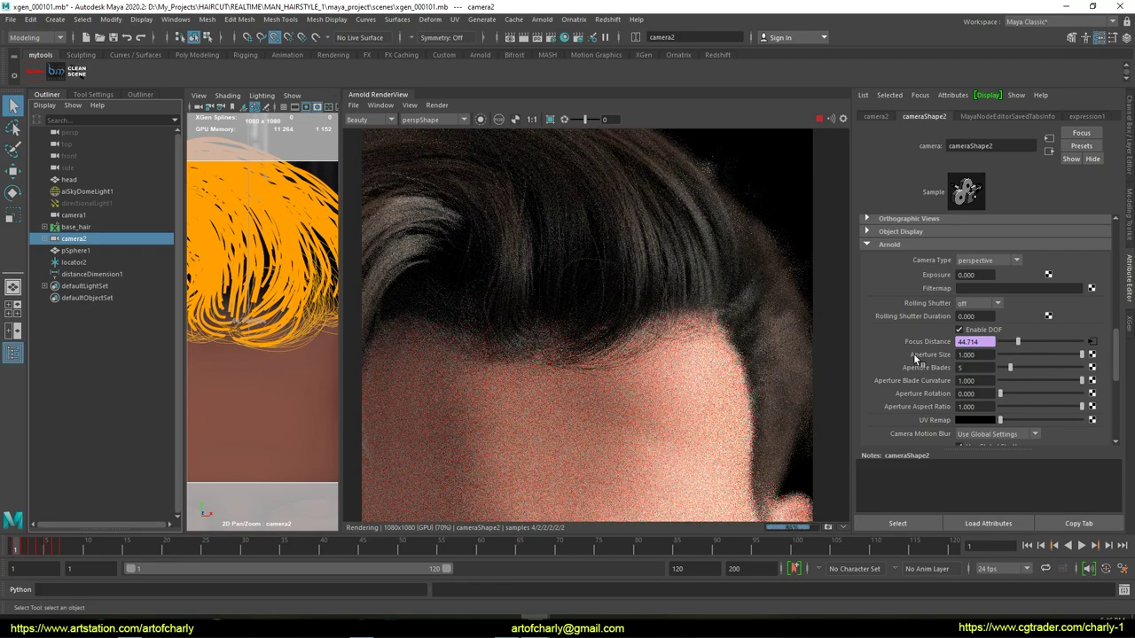
{"action": "scroll", "coordinate": [272, 329], "scroll_direction": "up", "scroll_amount": 3}
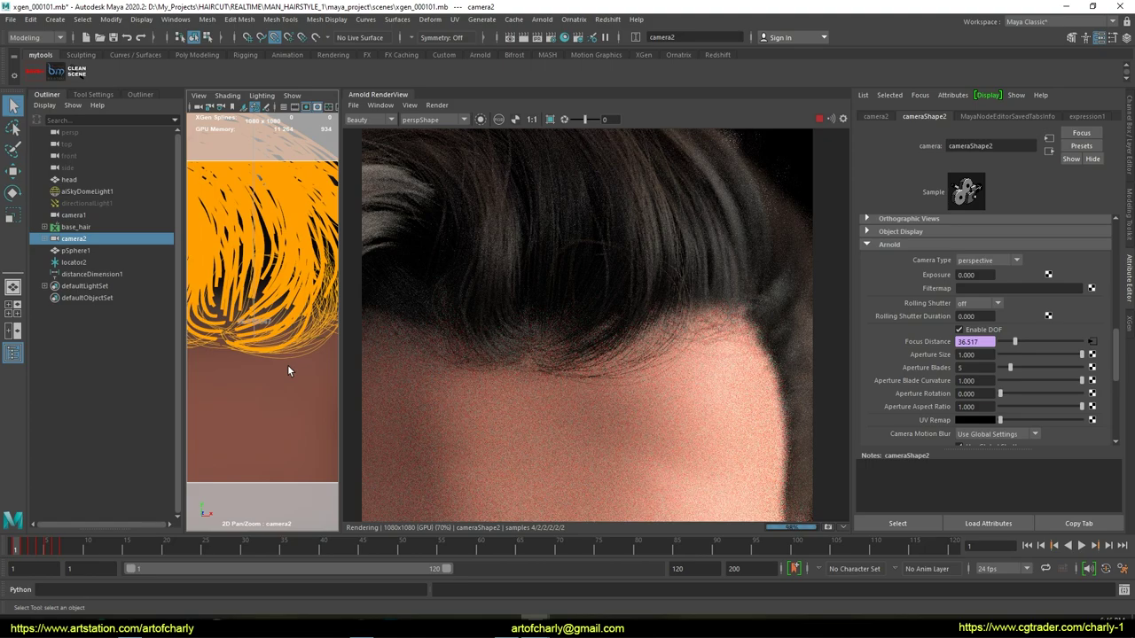
{"action": "double_click", "coordinate": [976, 354]}
{"action": "type", "text": "0.1"}
{"action": "key", "text": "Return"}
Dolly and tumble camera2 back out to frame the whole head in the render.
{"action": "mouse_move", "coordinate": [323, 364]}
{"action": "right_mouse_down", "text": "alt"}
{"action": "mouse_move", "coordinate": [276, 254]}
{"action": "mouse_move", "coordinate": [314, 305]}
{"action": "right_mouse_up", "text": "alt"}
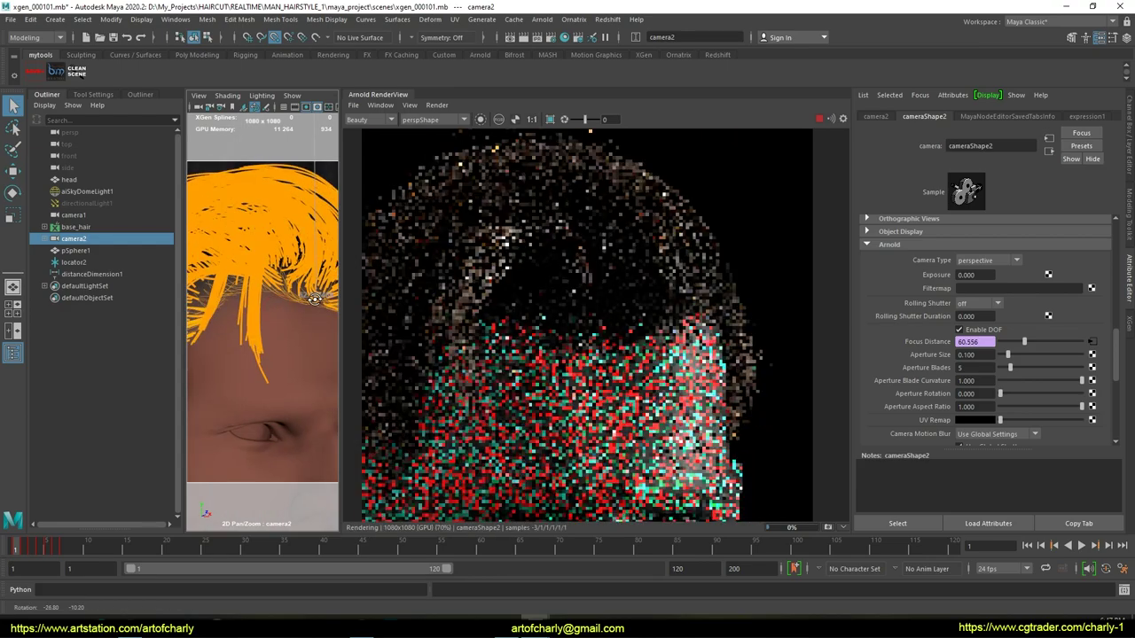
{"action": "left_click_drag", "start_coordinate": [315, 304], "coordinate": [284, 337], "text": "alt"}
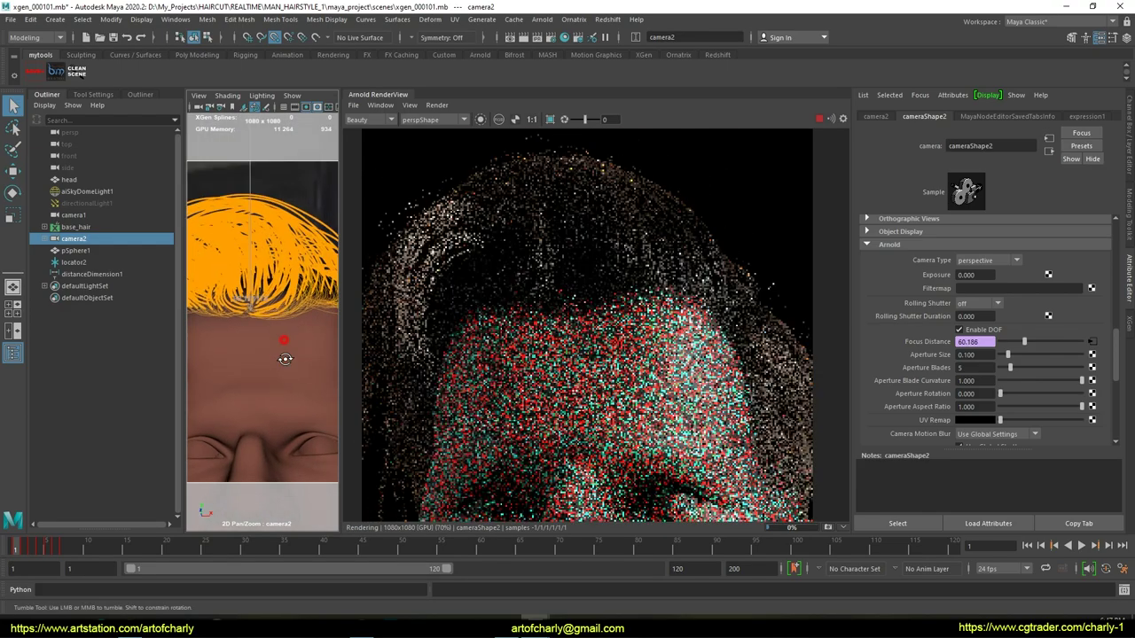
{"action": "middle_click_drag", "start_coordinate": [285, 337], "coordinate": [281, 328], "text": "alt"}
{"action": "right_click_drag", "start_coordinate": [280, 328], "coordinate": [289, 355], "text": "alt"}
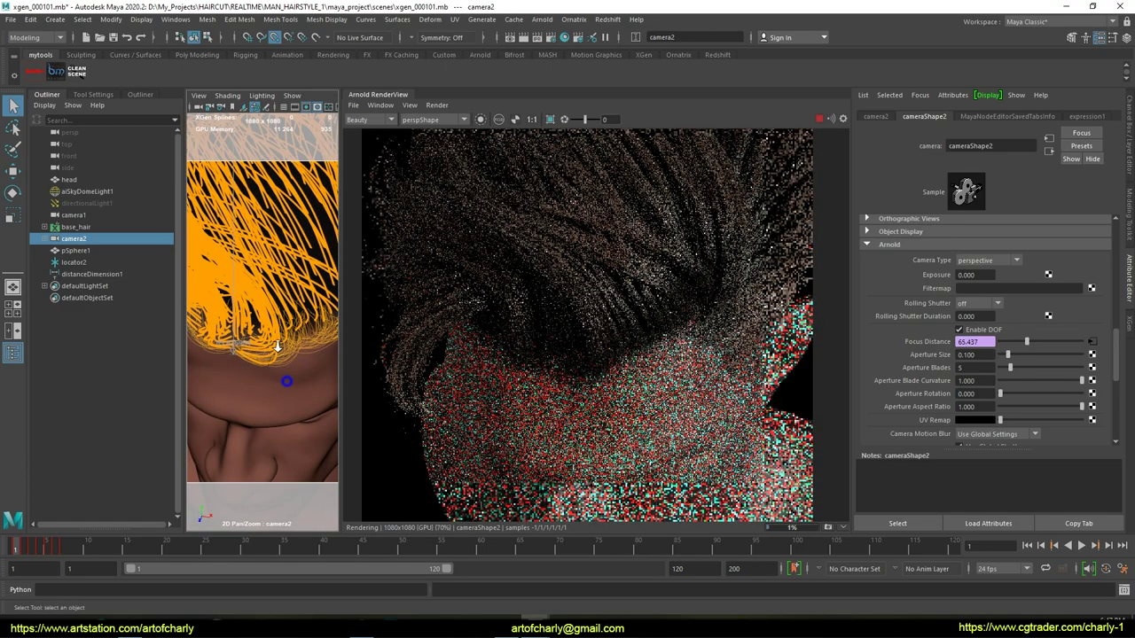
{"action": "left_click_drag", "start_coordinate": [288, 352], "coordinate": [349, 364], "text": "alt"}
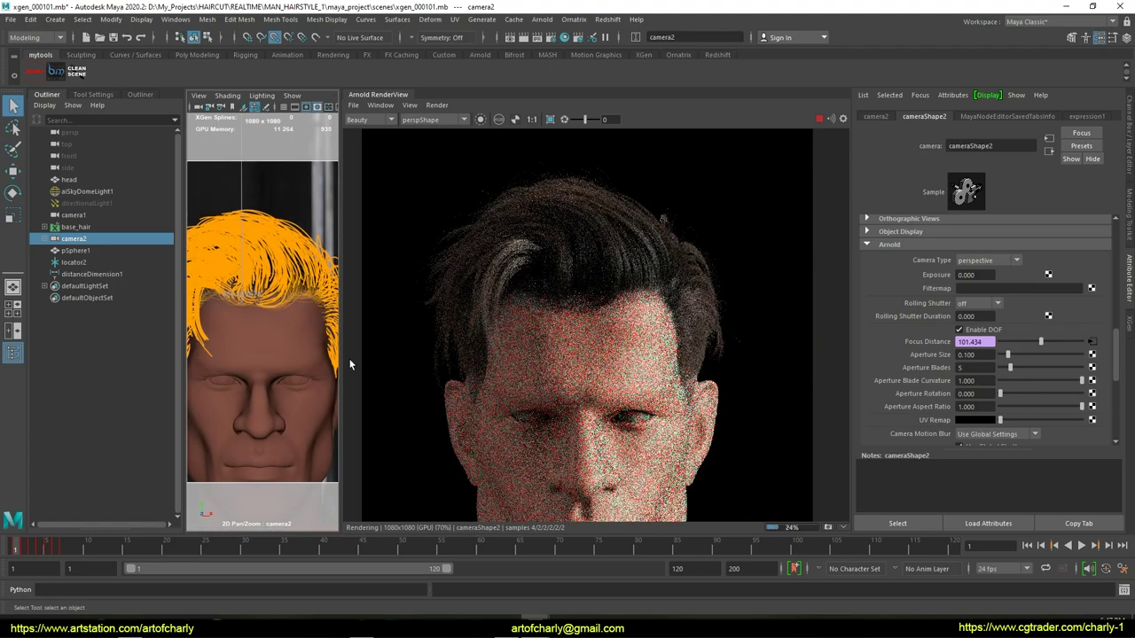
Select locator2 and frame a close-up of the side hairline.
{"action": "left_click_drag", "start_coordinate": [304, 342], "coordinate": [304, 405], "text": "alt"}
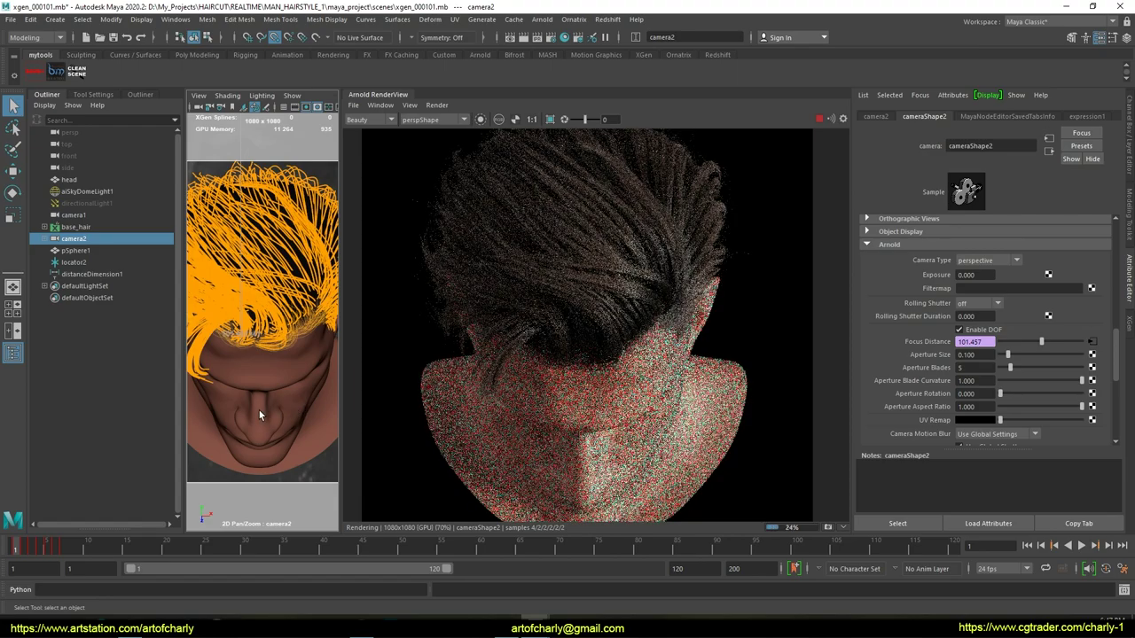
{"action": "left_click", "coordinate": [73, 262]}
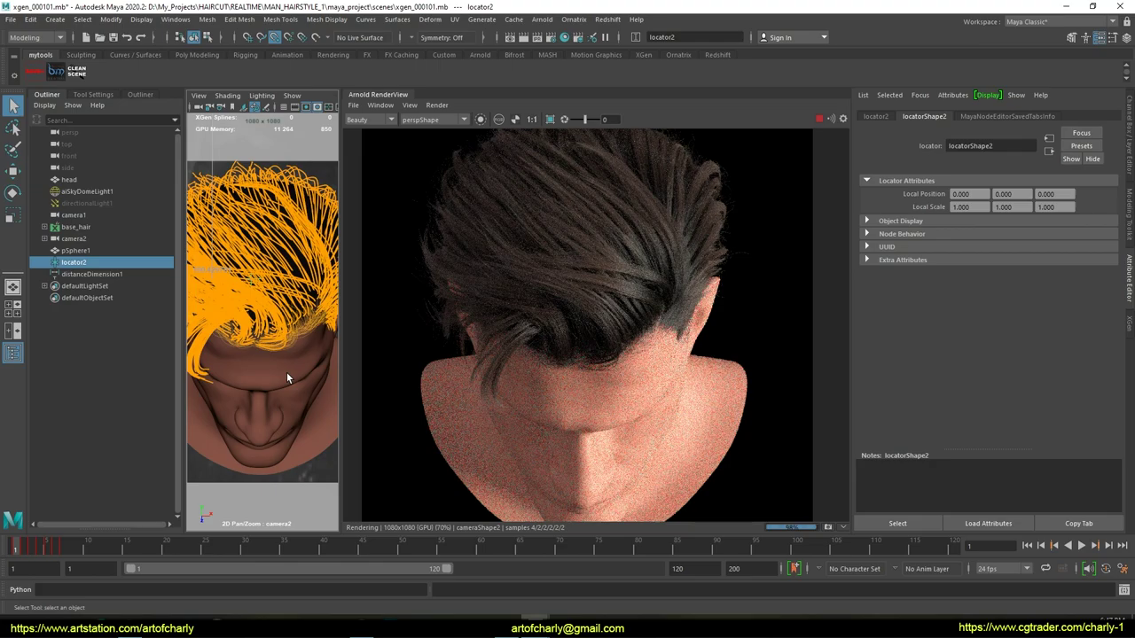
{"action": "left_click_drag", "start_coordinate": [302, 378], "coordinate": [224, 337], "text": "alt"}
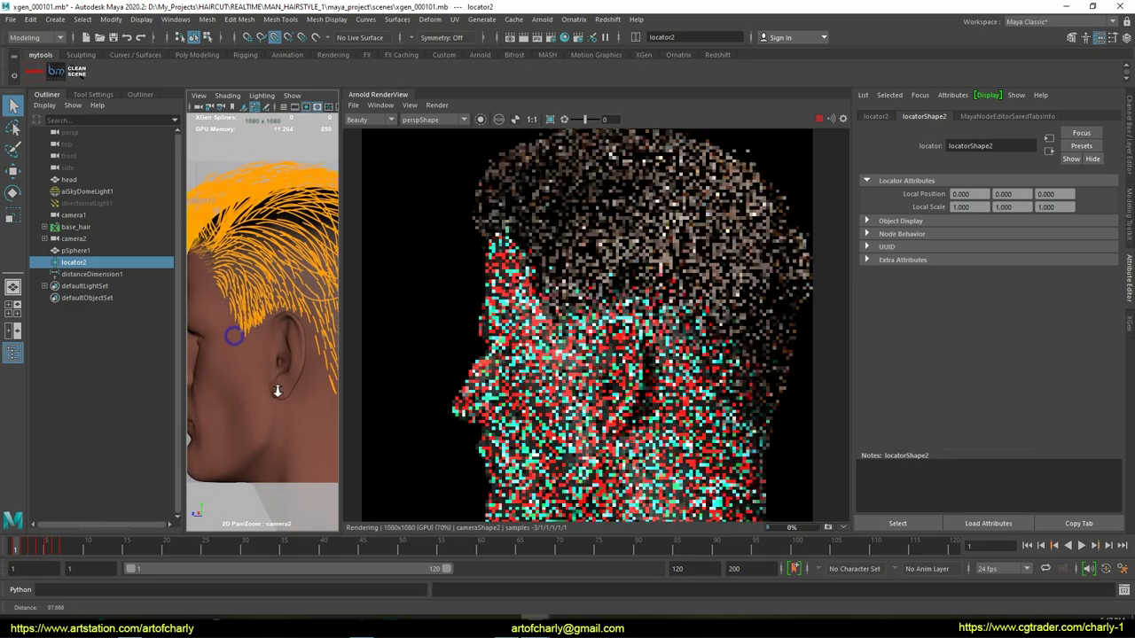
{"action": "scroll", "coordinate": [231, 337], "scroll_direction": "up", "scroll_amount": 5}
{"action": "scroll", "coordinate": [240, 304], "scroll_direction": "up", "scroll_amount": 2}
{"action": "middle_click_drag", "start_coordinate": [239, 304], "coordinate": [255, 346], "text": "alt"}
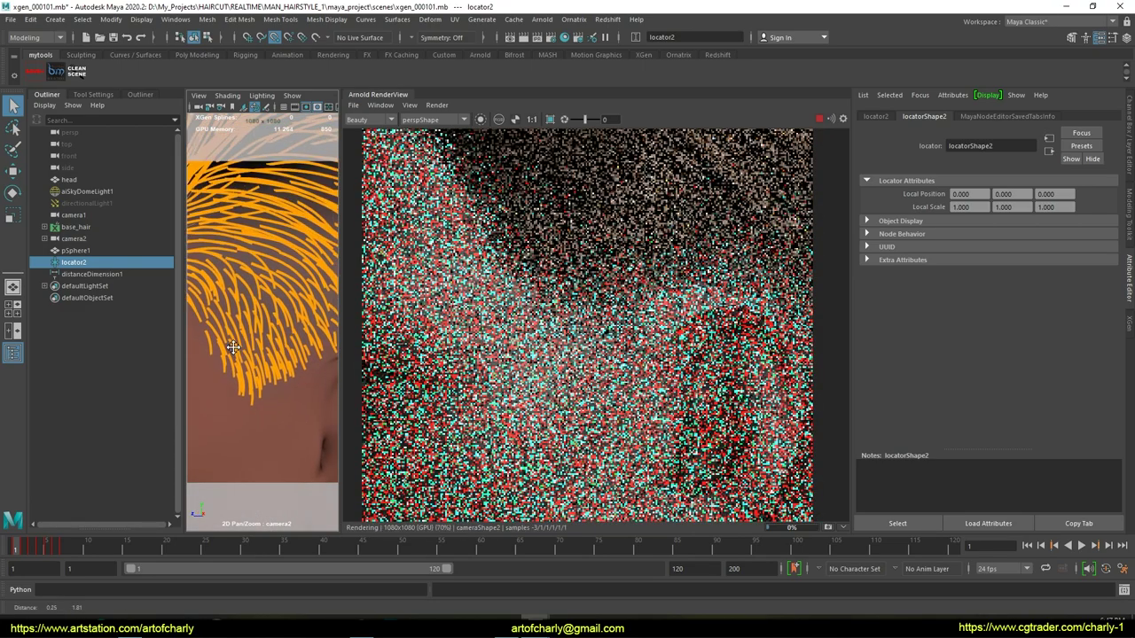
{"action": "scroll", "coordinate": [255, 346], "scroll_direction": "up", "scroll_amount": 2}
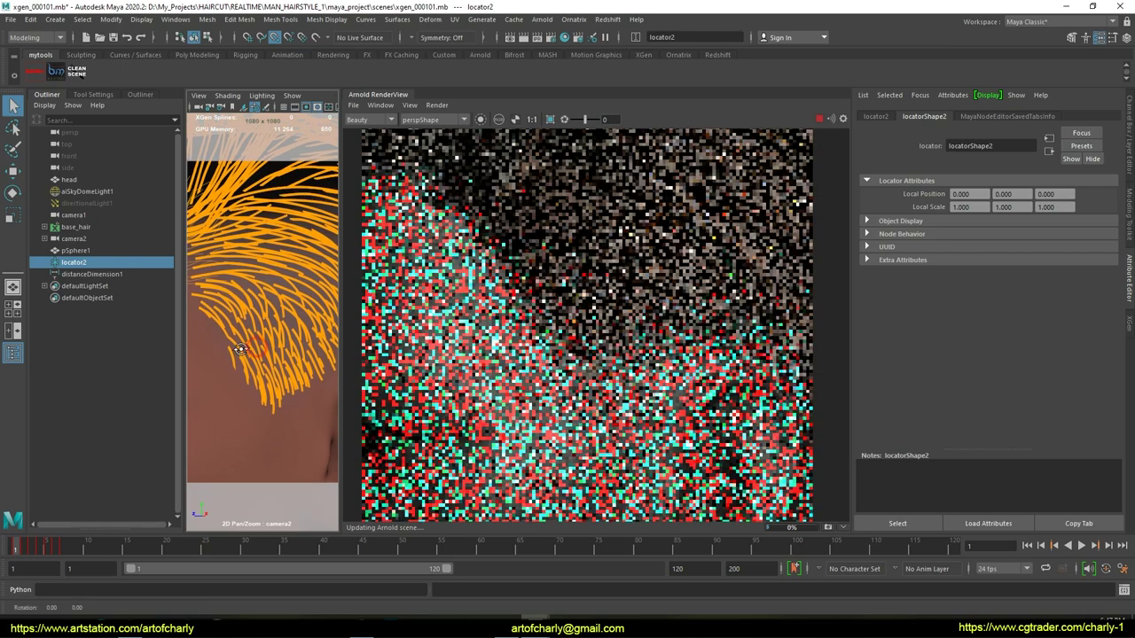
Move locator2 onto the side hairline, then select aiSkyDomeLight1.
{"action": "key", "text": "w"}
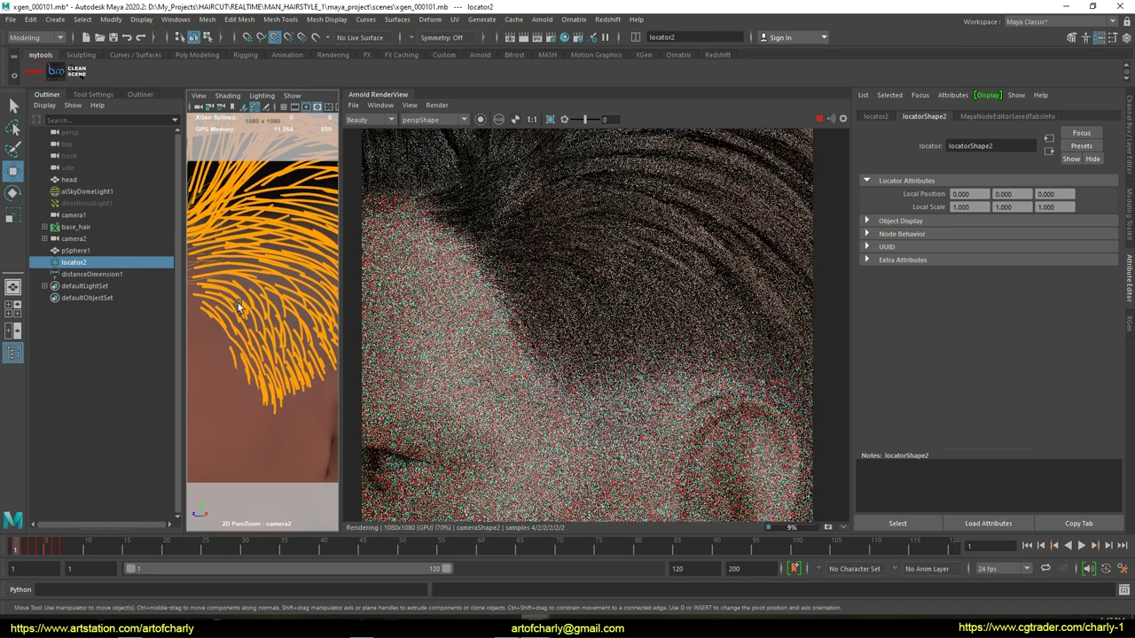
{"action": "scroll", "coordinate": [260, 306], "scroll_direction": "down", "scroll_amount": 2}
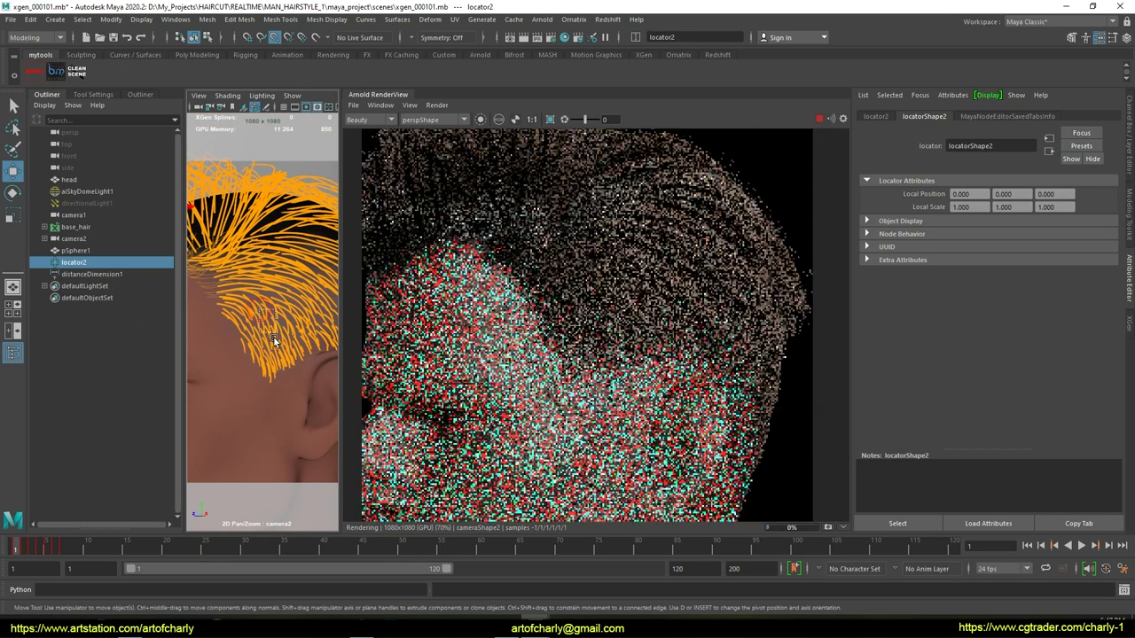
{"action": "left_click", "coordinate": [272, 336]}
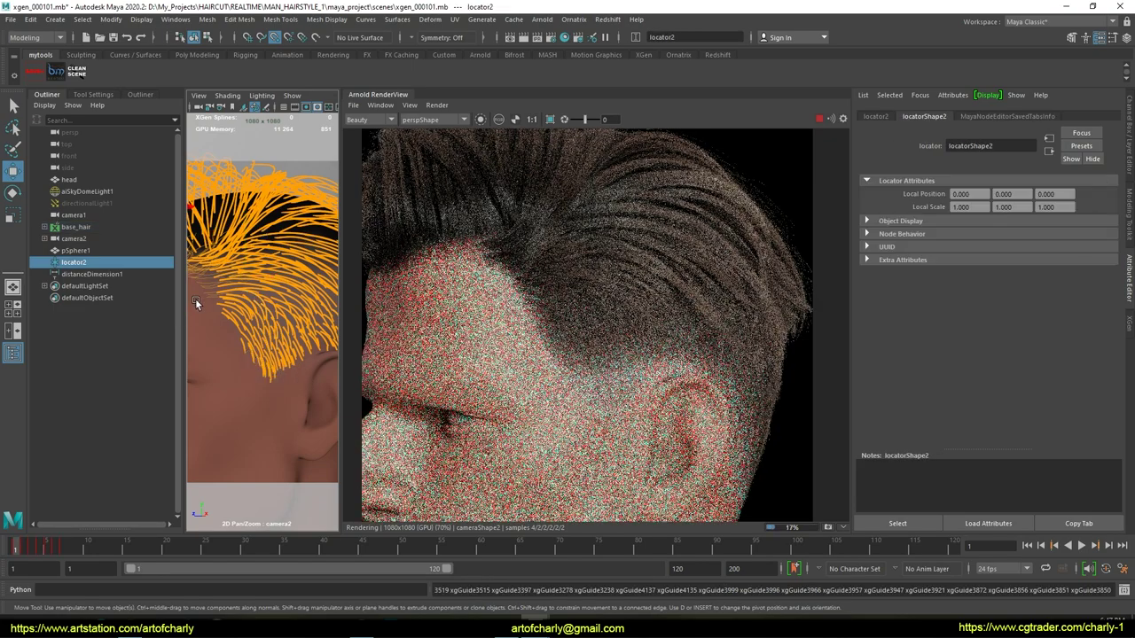
{"action": "middle_click_drag", "start_coordinate": [195, 298], "coordinate": [255, 330]}
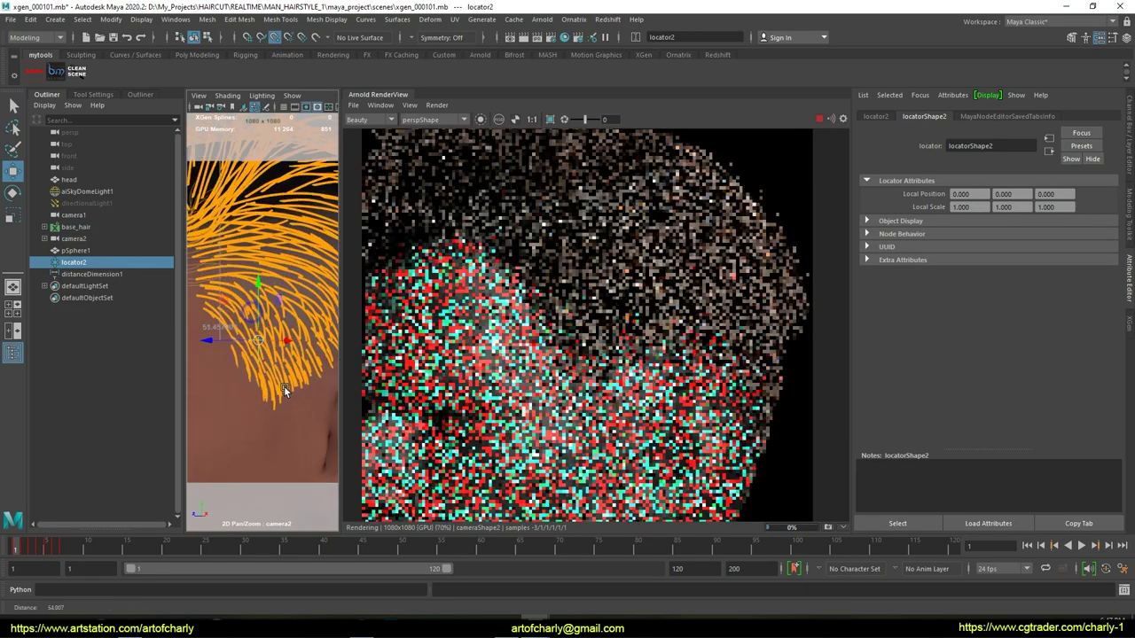
{"action": "scroll", "coordinate": [266, 355], "scroll_direction": "up", "scroll_amount": 3}
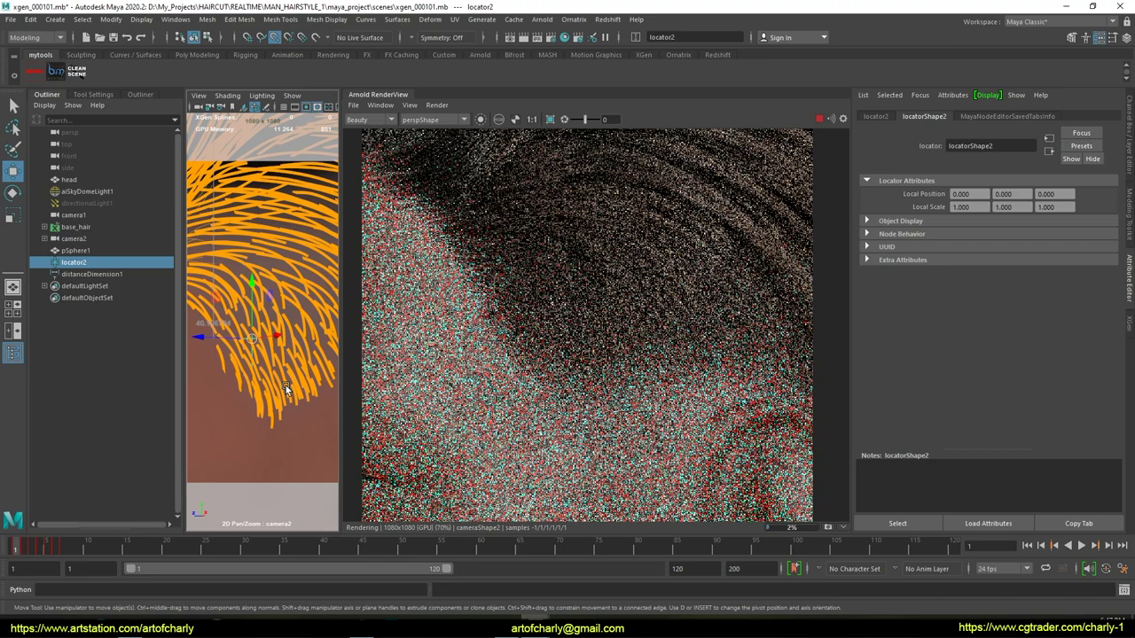
{"action": "left_click", "coordinate": [100, 193]}
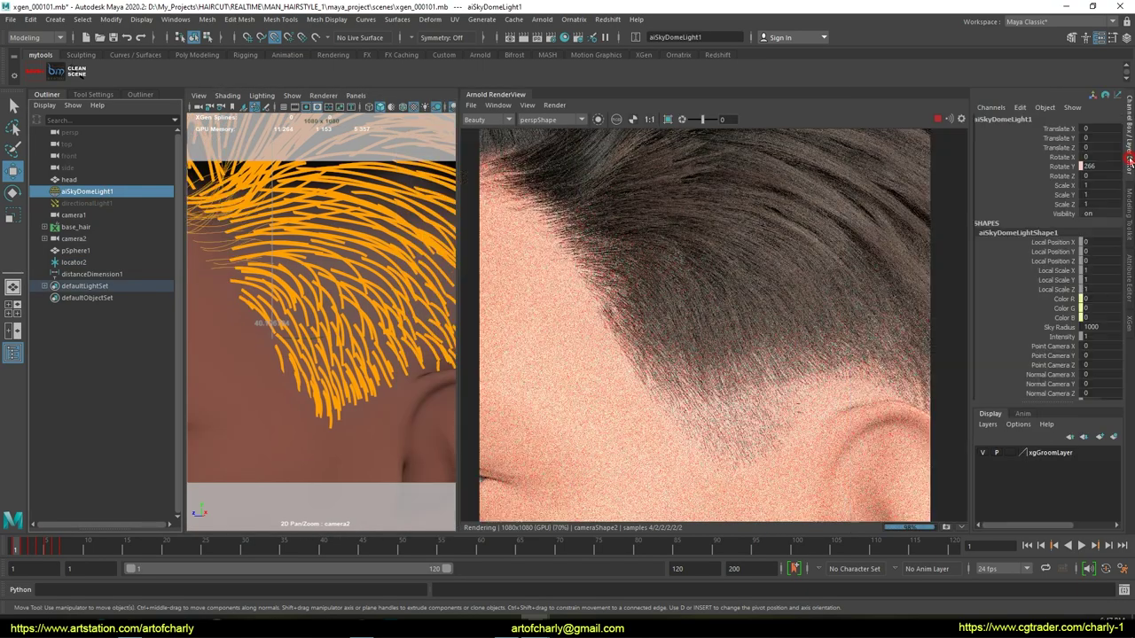
Turn the sky dome light's Rotate Y from 223 to -93 and frame the back of the head.
{"action": "left_click", "coordinate": [1129, 164]}
{"action": "key", "text": "Return"}
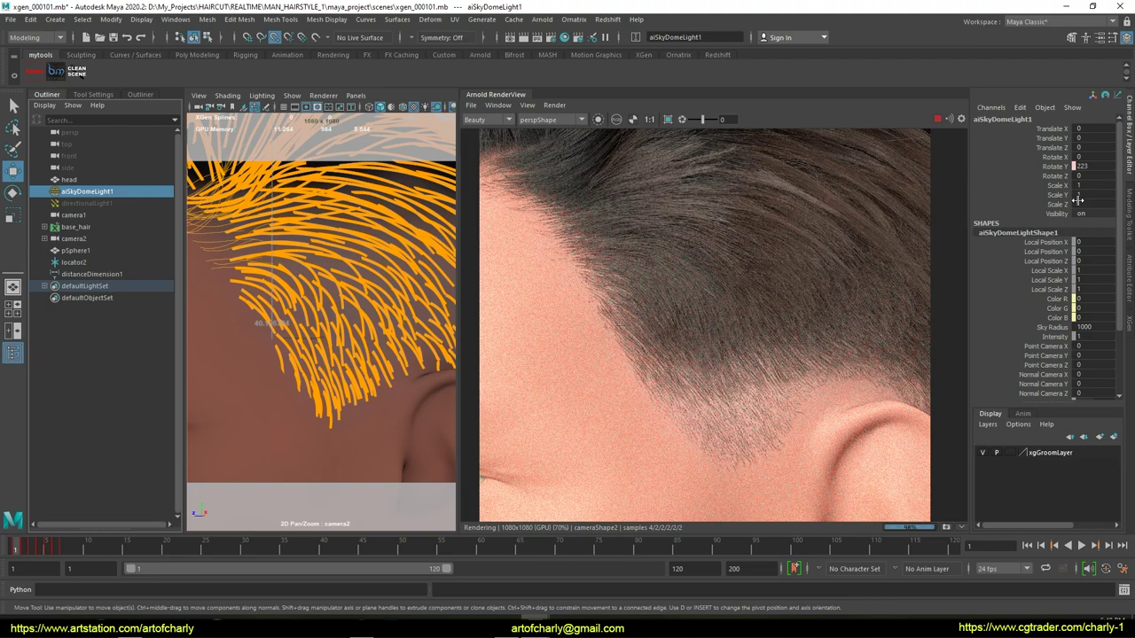
{"action": "left_click_drag", "start_coordinate": [1089, 165], "coordinate": [1019, 166], "text": "ctrl"}
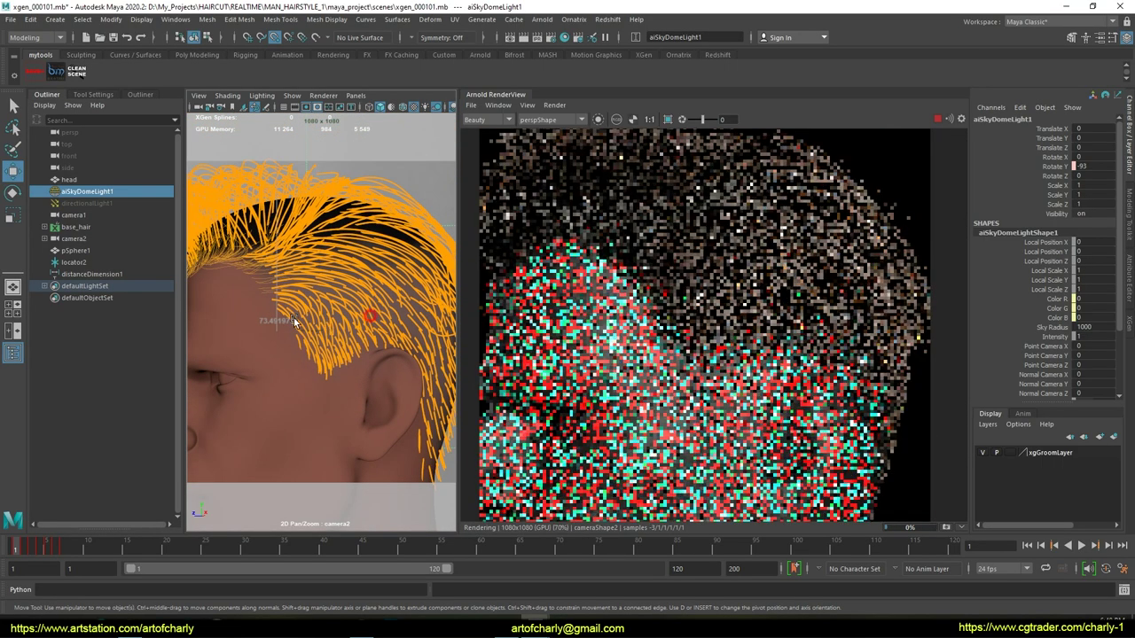
{"action": "left_click_drag", "start_coordinate": [318, 269], "coordinate": [266, 329], "text": "alt"}
{"action": "mouse_move", "coordinate": [266, 329]}
{"action": "middle_mouse_down", "text": "alt"}
{"action": "mouse_move", "coordinate": [183, 302]}
{"action": "mouse_move", "coordinate": [266, 322]}
{"action": "middle_mouse_up", "text": "alt"}
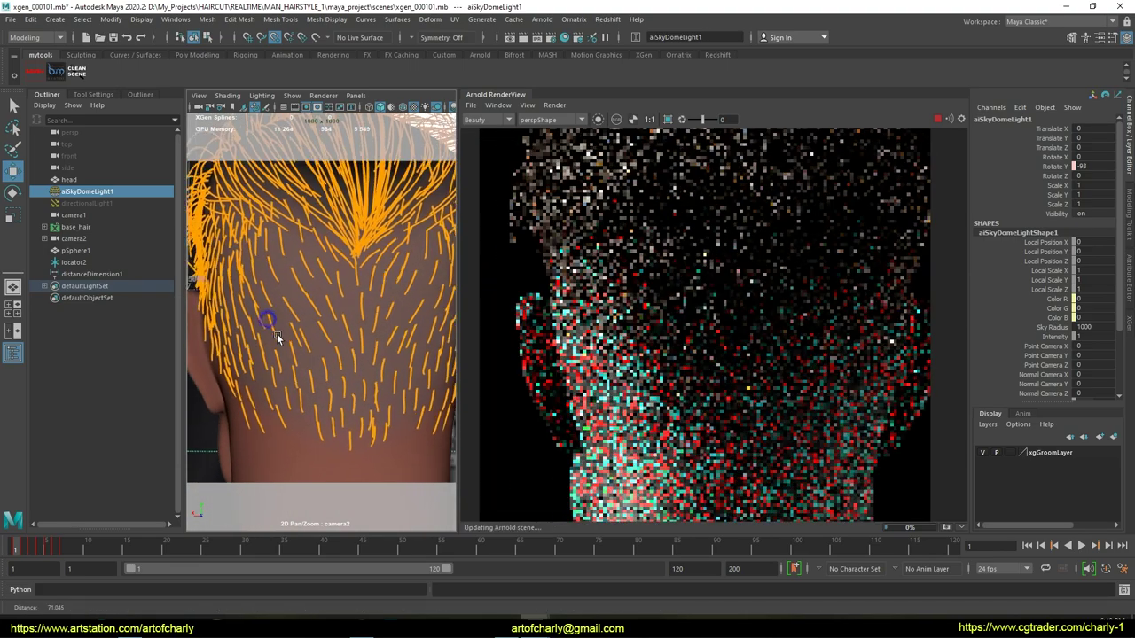
Rotate the dome light to -24 degrees while framing the back of the head.
{"action": "middle_click_drag", "start_coordinate": [266, 321], "coordinate": [294, 352], "text": "alt"}
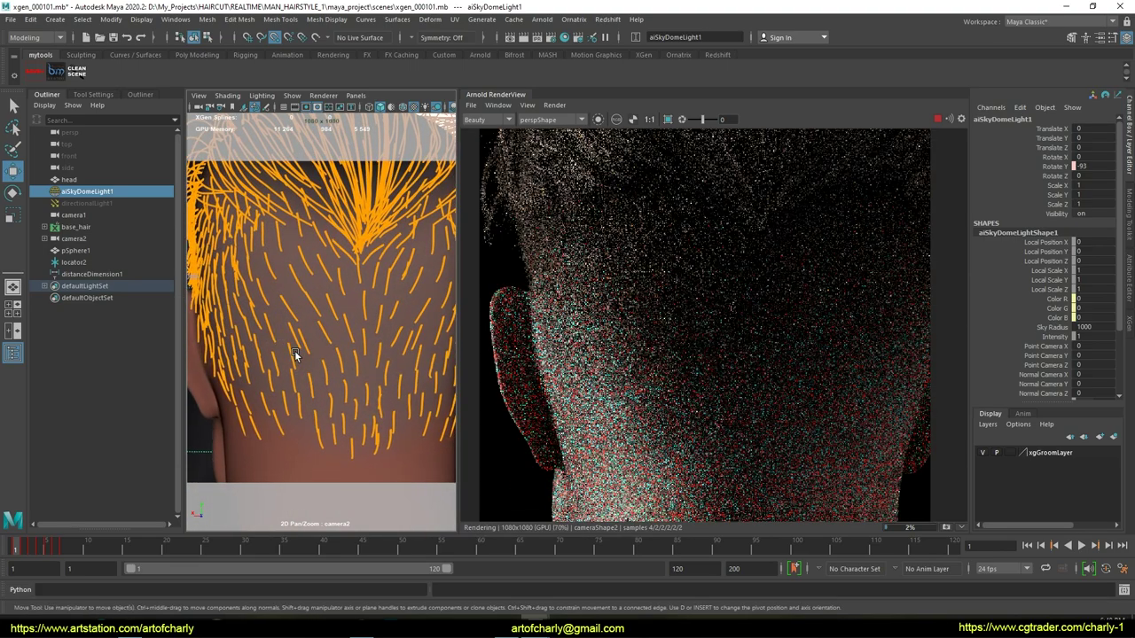
{"action": "mouse_move", "coordinate": [293, 346]}
{"action": "middle_mouse_down"}
{"action": "mouse_move", "coordinate": [310, 345]}
{"action": "mouse_move", "coordinate": [268, 346]}
{"action": "middle_mouse_up"}
{"action": "key", "text": "q"}
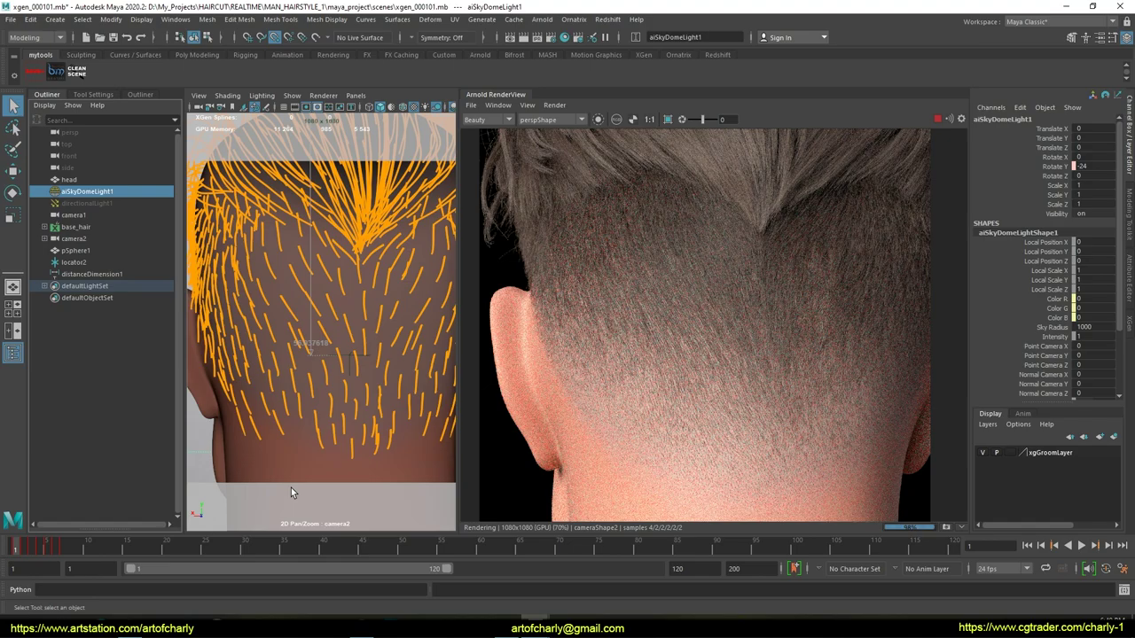
Move locator2 onto the nape hairs to refocus the render.
{"action": "left_click_drag", "start_coordinate": [369, 371], "coordinate": [339, 373], "text": "alt"}
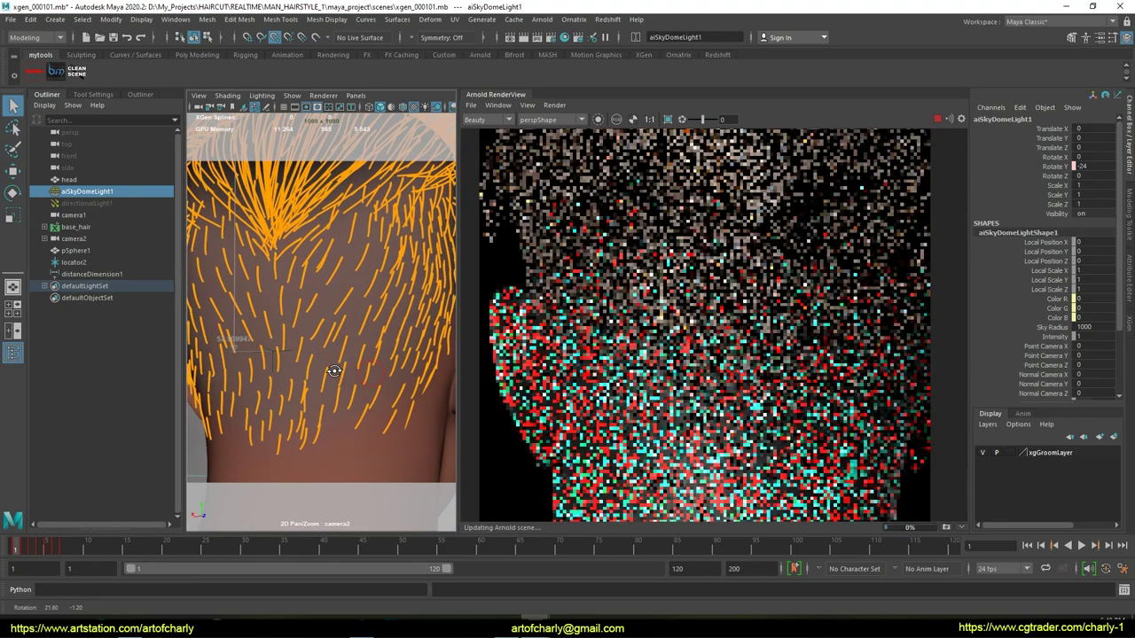
{"action": "scroll", "coordinate": [338, 372], "scroll_direction": "up", "scroll_amount": 5}
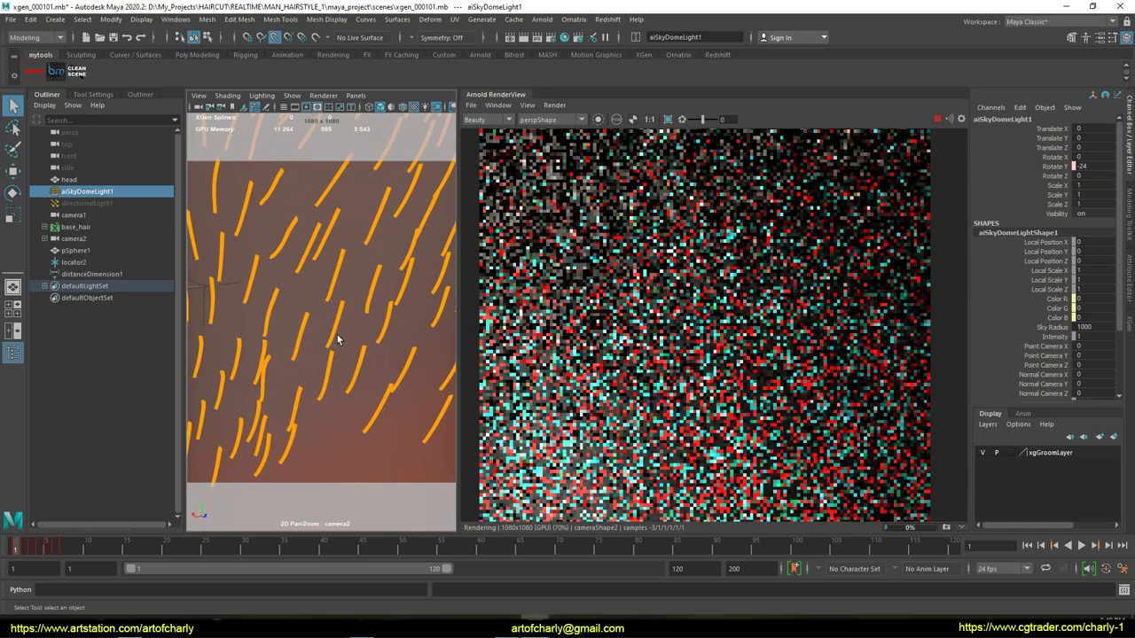
{"action": "left_click", "coordinate": [82, 263]}
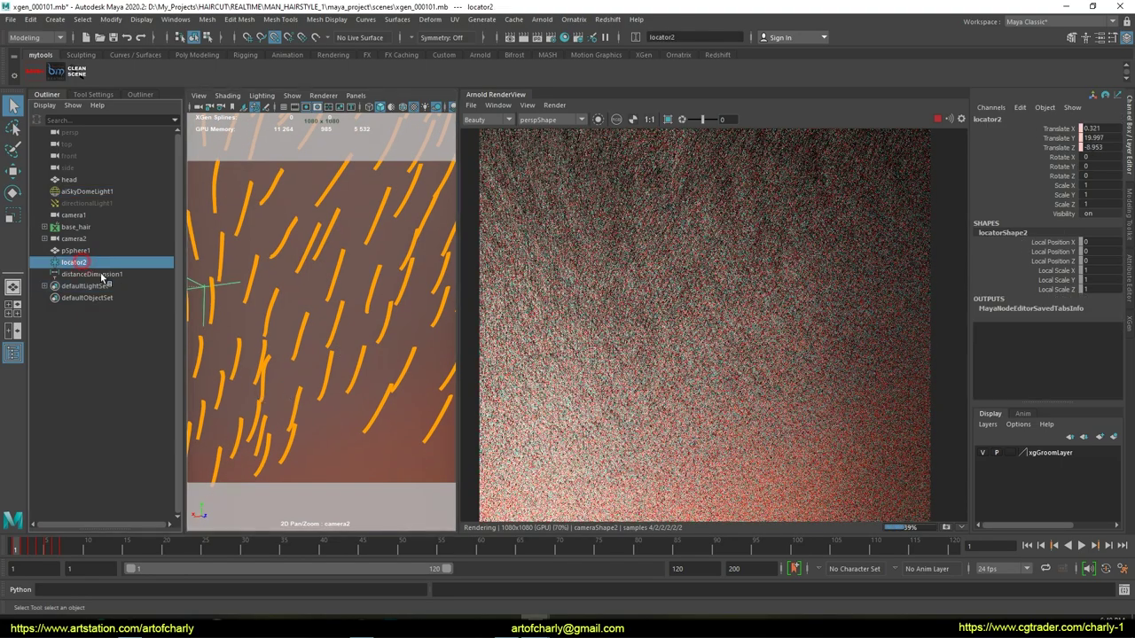
{"action": "key", "text": "w"}
{"action": "left_click_drag", "start_coordinate": [208, 299], "coordinate": [378, 396]}
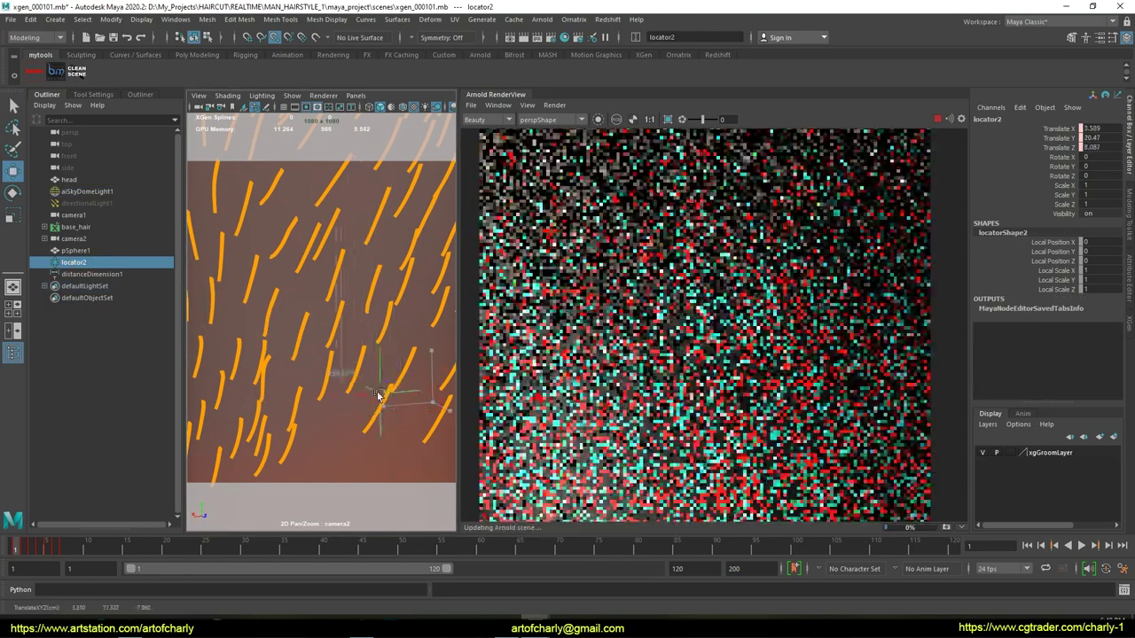
{"action": "key", "text": "q"}
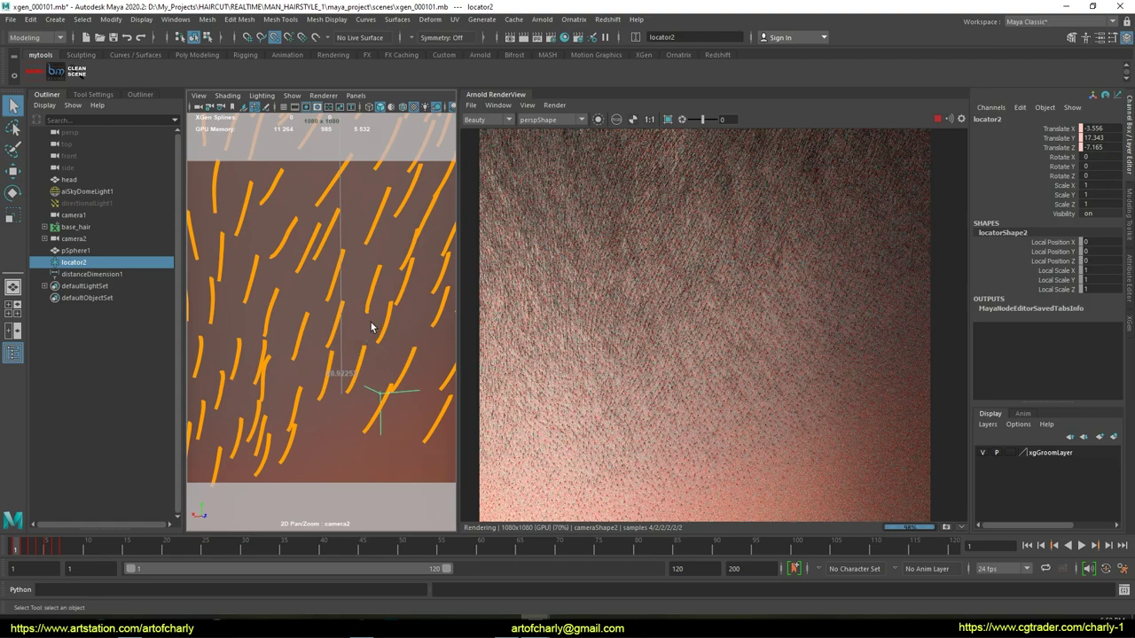
{"action": "scroll", "coordinate": [377, 311], "scroll_direction": "down", "scroll_amount": 3}
{"action": "mouse_move", "coordinate": [385, 291]}
{"action": "left_mouse_down", "text": "alt"}
{"action": "mouse_move", "coordinate": [377, 311]}
{"action": "mouse_move", "coordinate": [343, 329]}
{"action": "left_mouse_up", "text": "alt"}
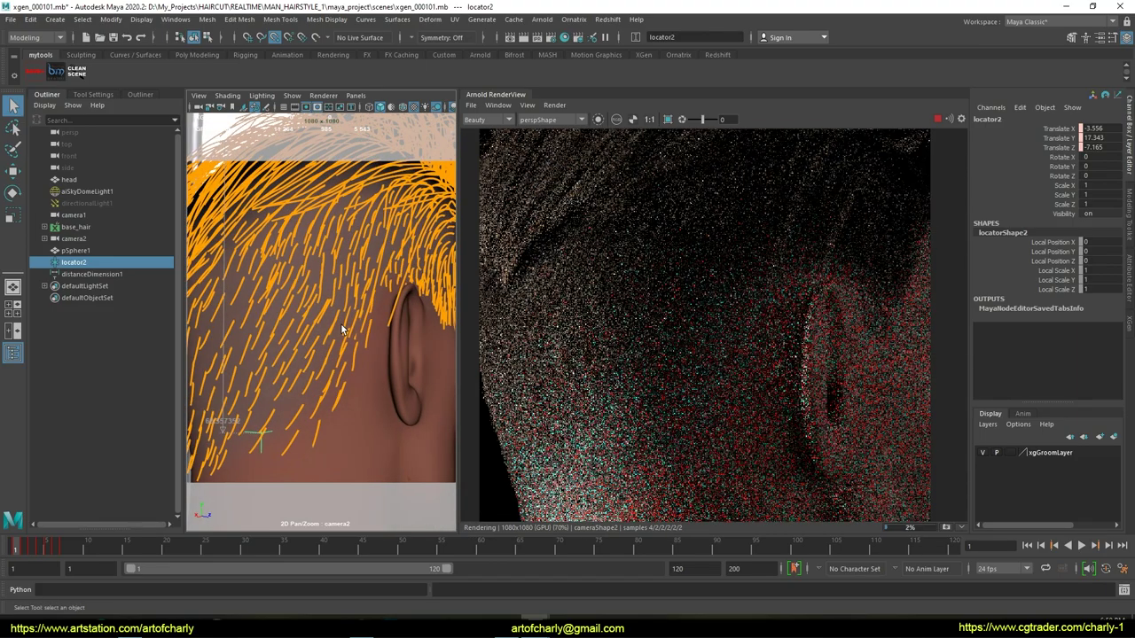
Place locator2 behind the ear and set the sky dome Rotate Y to 120.
{"action": "left_click_drag", "start_coordinate": [256, 432], "coordinate": [380, 435]}
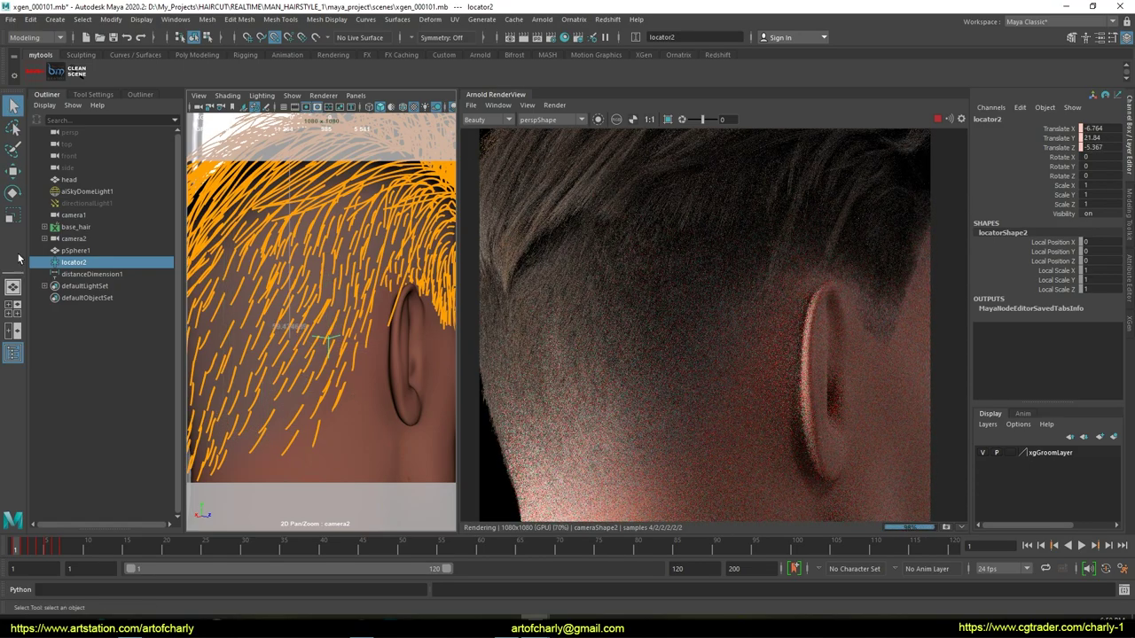
{"action": "left_click", "coordinate": [103, 191]}
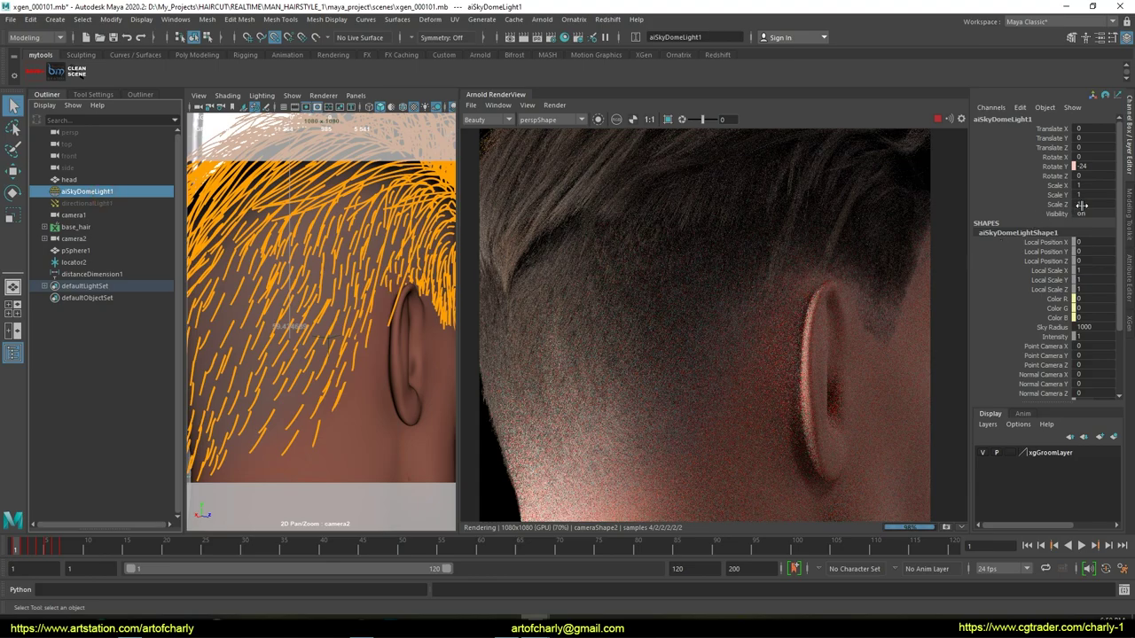
{"action": "left_click_drag", "start_coordinate": [1088, 167], "coordinate": [1088, 166]}
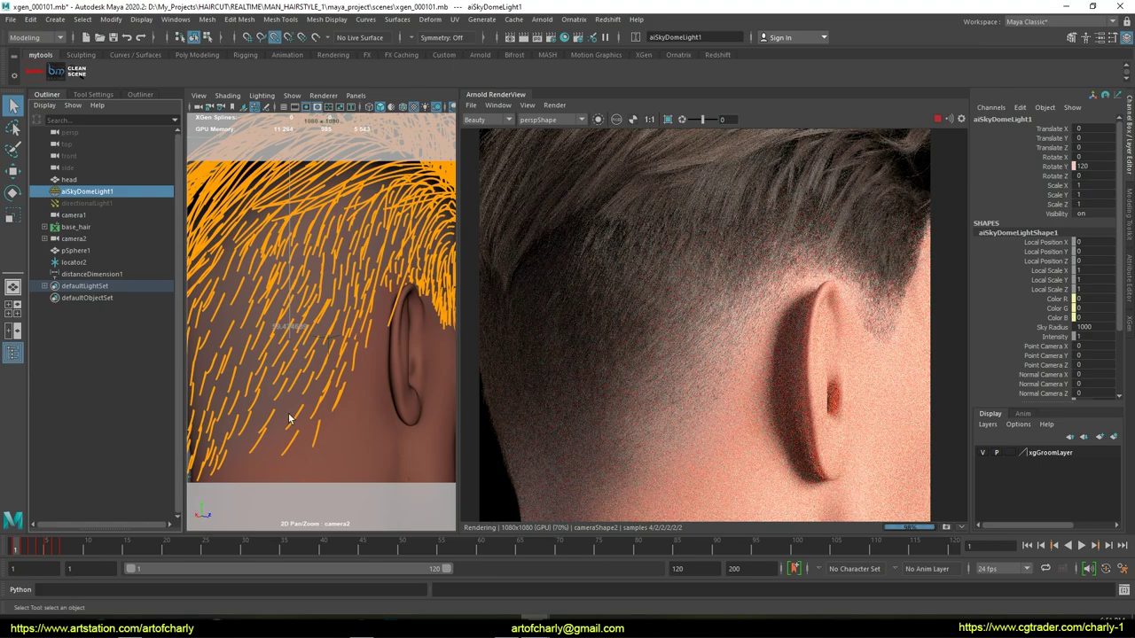
{"action": "left_click_drag", "start_coordinate": [288, 418], "coordinate": [251, 353], "text": "alt"}
{"action": "right_click_drag", "start_coordinate": [251, 353], "coordinate": [321, 395], "text": "alt"}
{"action": "mouse_move", "coordinate": [320, 394]}
{"action": "left_mouse_down", "text": "alt"}
{"action": "mouse_move", "coordinate": [310, 354]}
{"action": "mouse_move", "coordinate": [340, 335]}
{"action": "left_mouse_up", "text": "alt"}
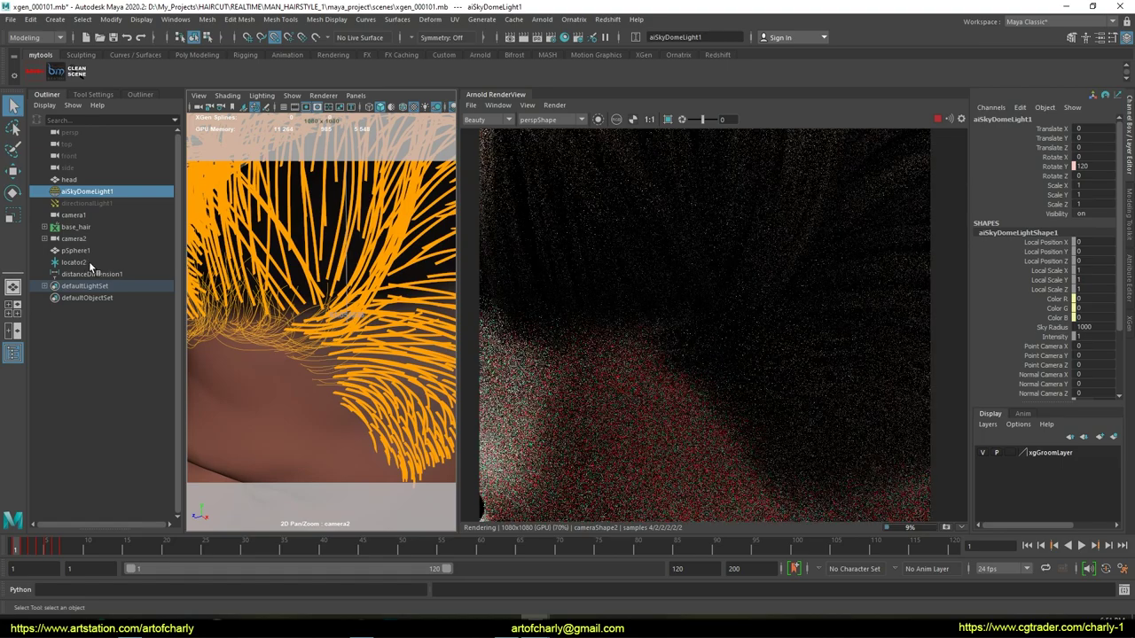
Move locator2 to a new focus spot on the hairline.
{"action": "left_click", "coordinate": [89, 262]}
{"action": "key", "text": "w"}
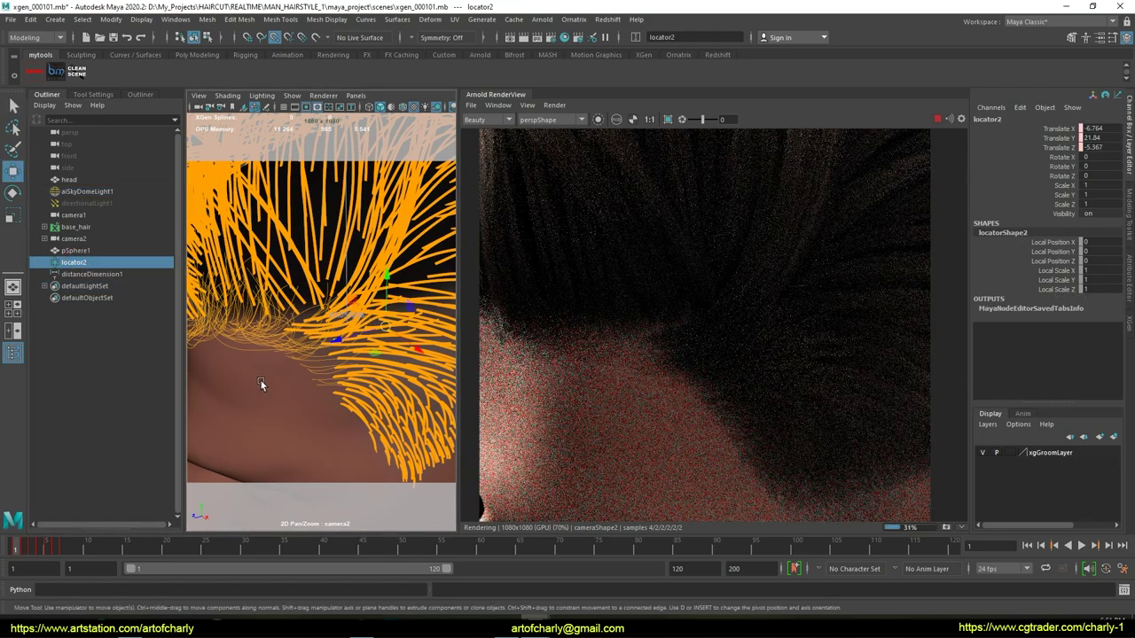
{"action": "middle_click_drag", "start_coordinate": [261, 381], "coordinate": [278, 348]}
{"action": "key", "text": "q"}
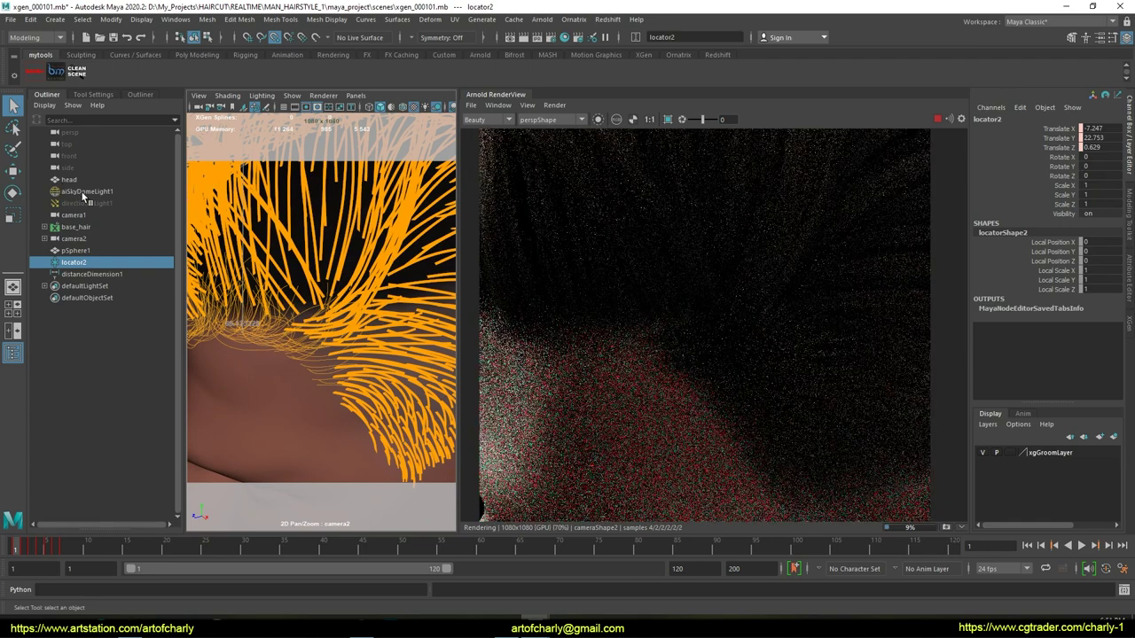
Set the sky dome light's Rotate Y to about 206 and reselect locator2.
{"action": "left_click", "coordinate": [80, 190]}
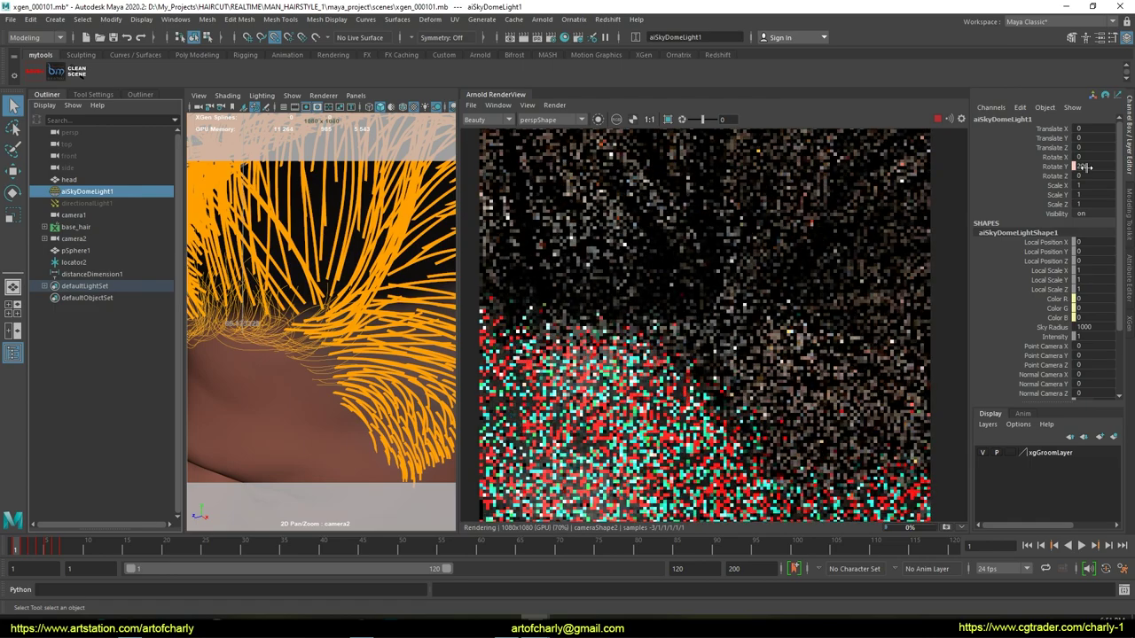
{"action": "middle_click_drag", "start_coordinate": [1081, 167], "coordinate": [1085, 168]}
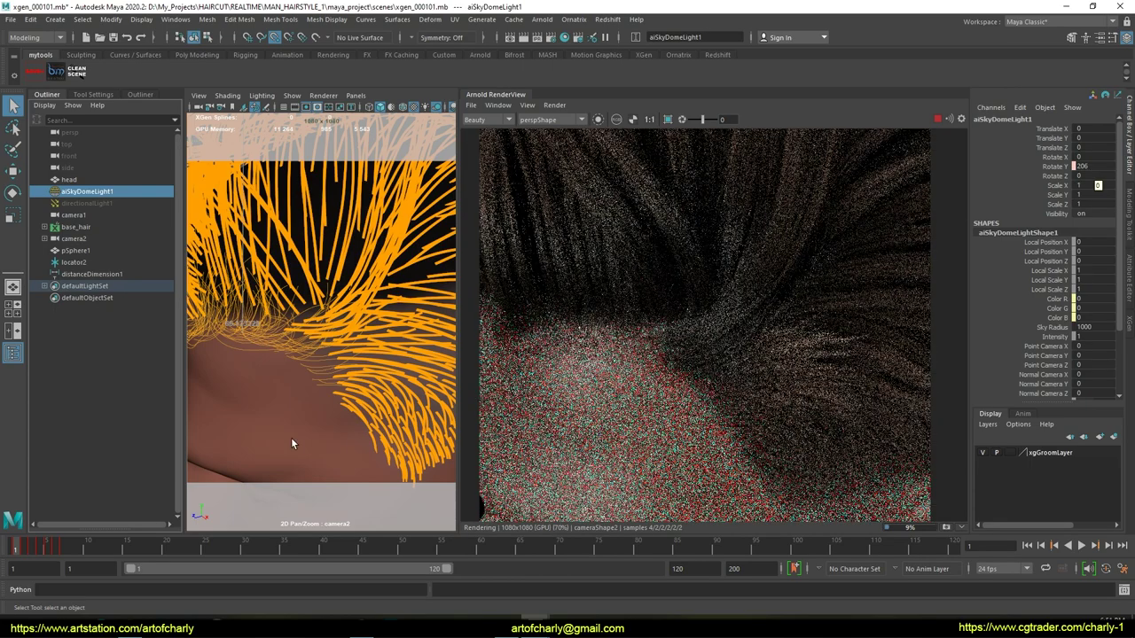
{"action": "mouse_move", "coordinate": [306, 380]}
{"action": "left_mouse_down", "text": "alt"}
{"action": "mouse_move", "coordinate": [293, 358]}
{"action": "mouse_move", "coordinate": [331, 372]}
{"action": "mouse_move", "coordinate": [286, 384]}
{"action": "mouse_move", "coordinate": [307, 379]}
{"action": "left_mouse_up", "text": "alt"}
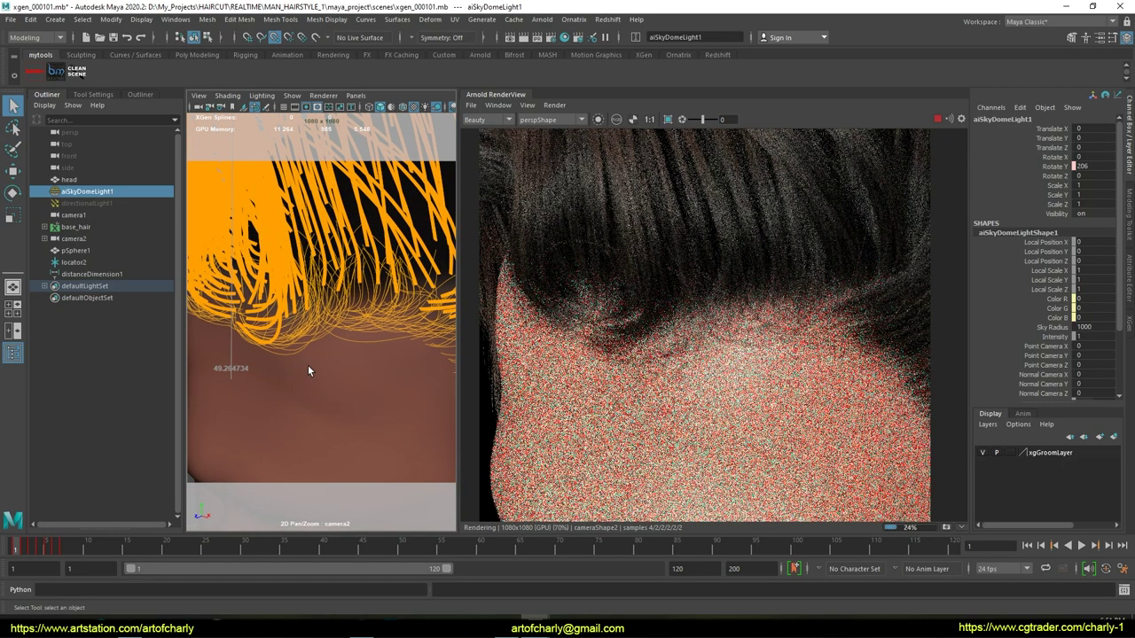
{"action": "left_click", "coordinate": [83, 265]}
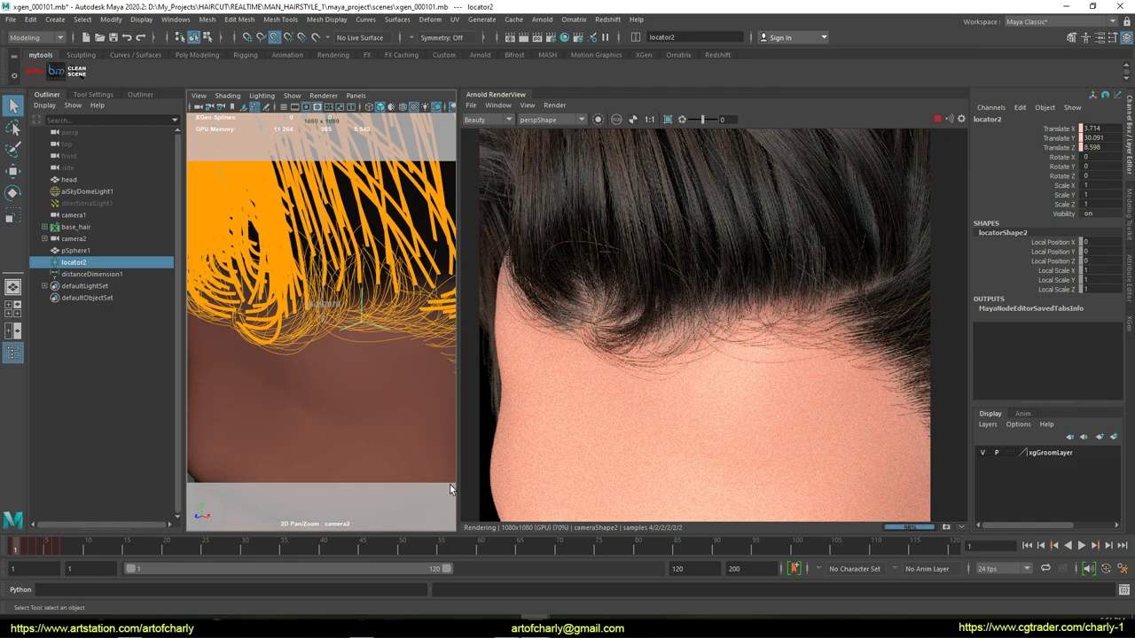
Move locator2 up onto the hairline.
{"action": "mouse_move", "coordinate": [266, 311]}
{"action": "left_mouse_down", "text": "alt"}
{"action": "mouse_move", "coordinate": [294, 358]}
{"action": "mouse_move", "coordinate": [324, 352]}
{"action": "left_mouse_up", "text": "alt"}
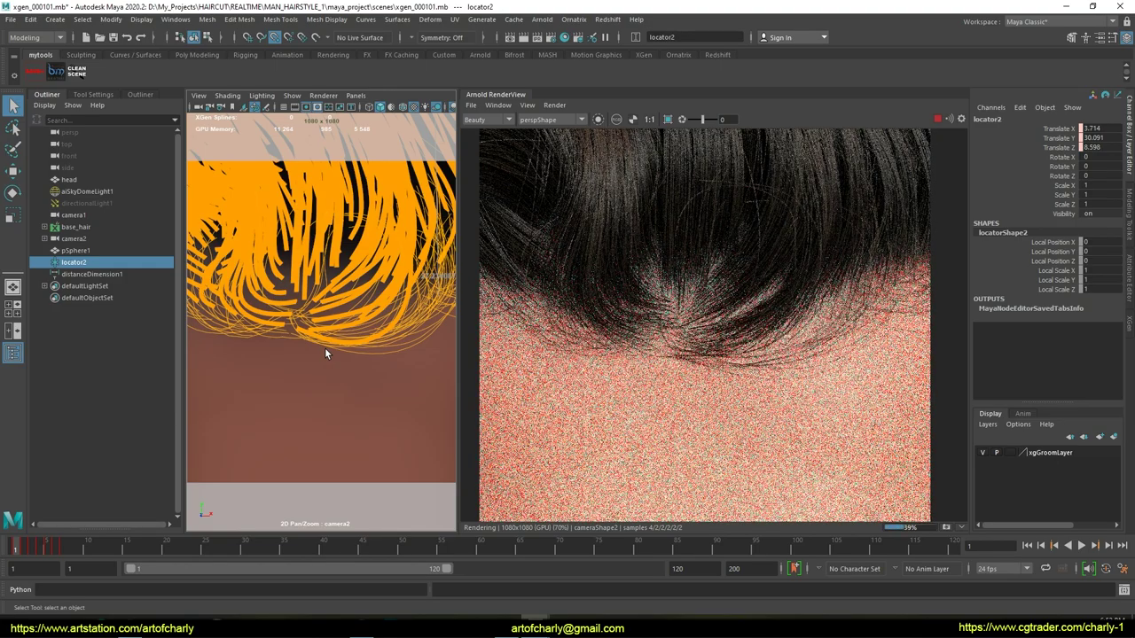
{"action": "key", "text": "w"}
{"action": "mouse_move", "coordinate": [324, 352]}
{"action": "left_mouse_down"}
{"action": "mouse_move", "coordinate": [290, 312]}
{"action": "mouse_move", "coordinate": [313, 317]}
{"action": "left_mouse_up"}
{"action": "middle_click_drag", "start_coordinate": [324, 401], "coordinate": [330, 342]}
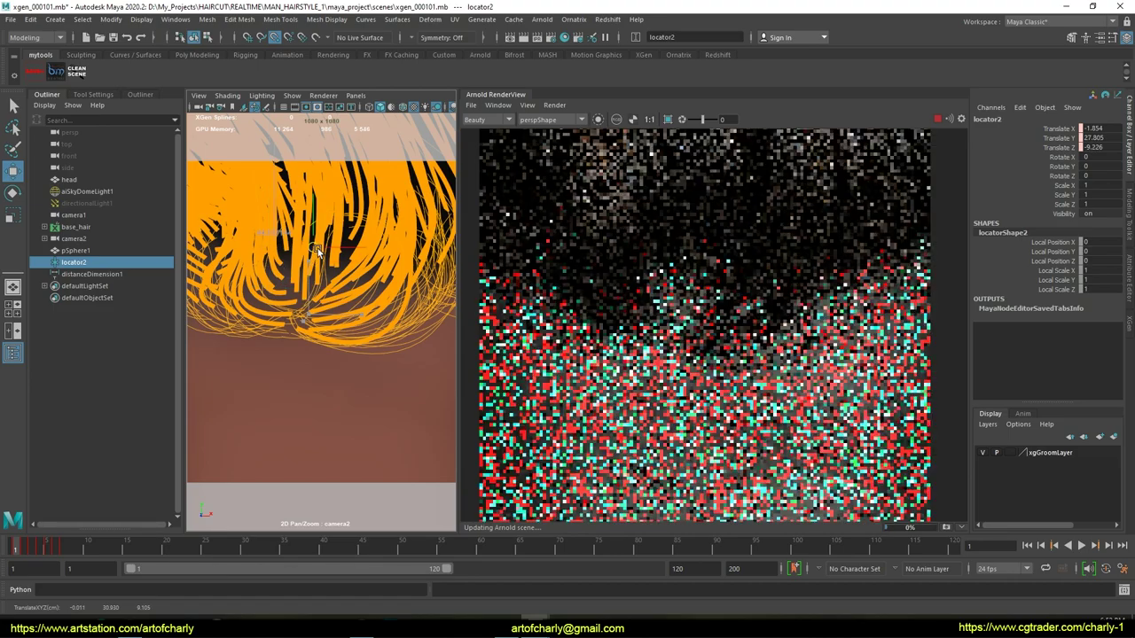
{"action": "key", "text": "q"}
Rotate the sky dome light to 132 degrees and stop the Arnold render.
{"action": "left_click", "coordinate": [87, 191]}
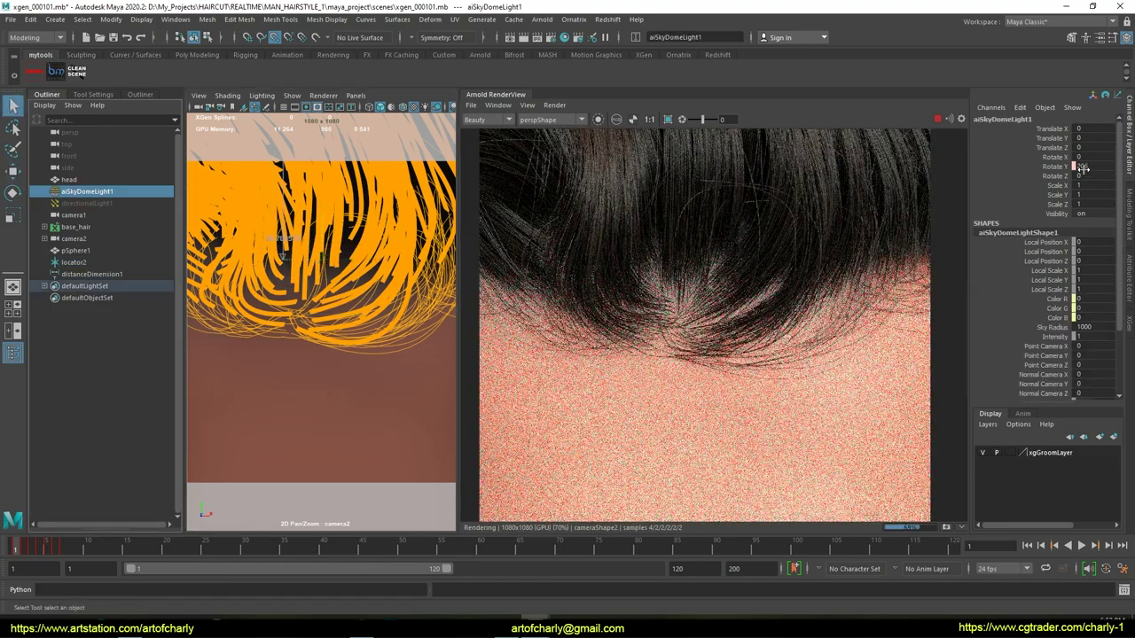
{"action": "middle_click_drag", "start_coordinate": [779, 363], "coordinate": [1120, 302]}
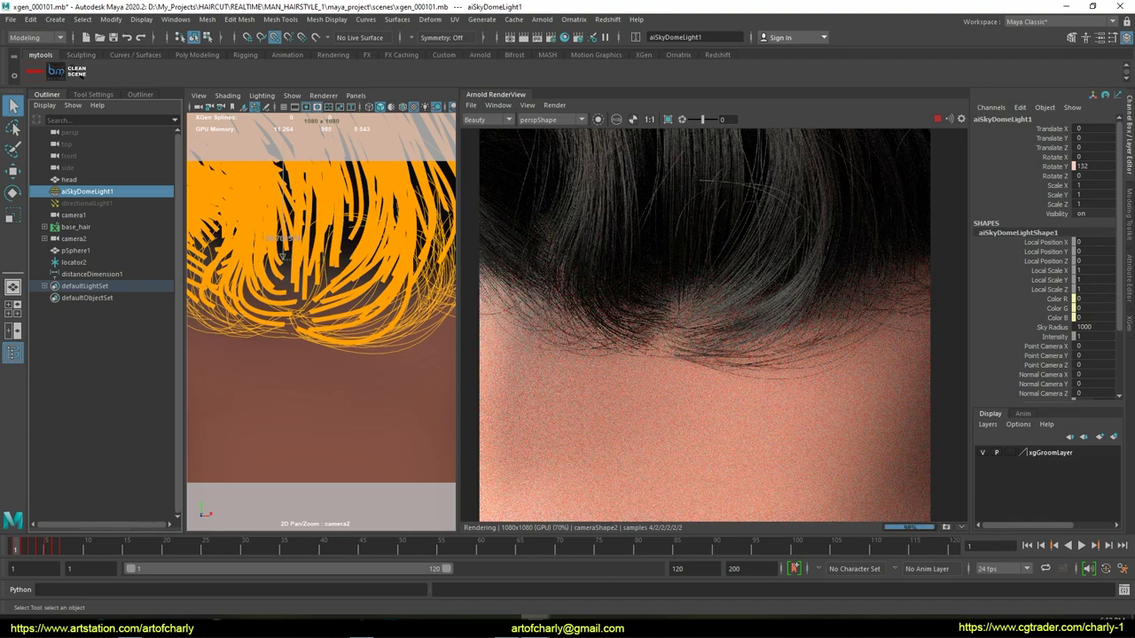
{"action": "left_click", "coordinate": [937, 120]}
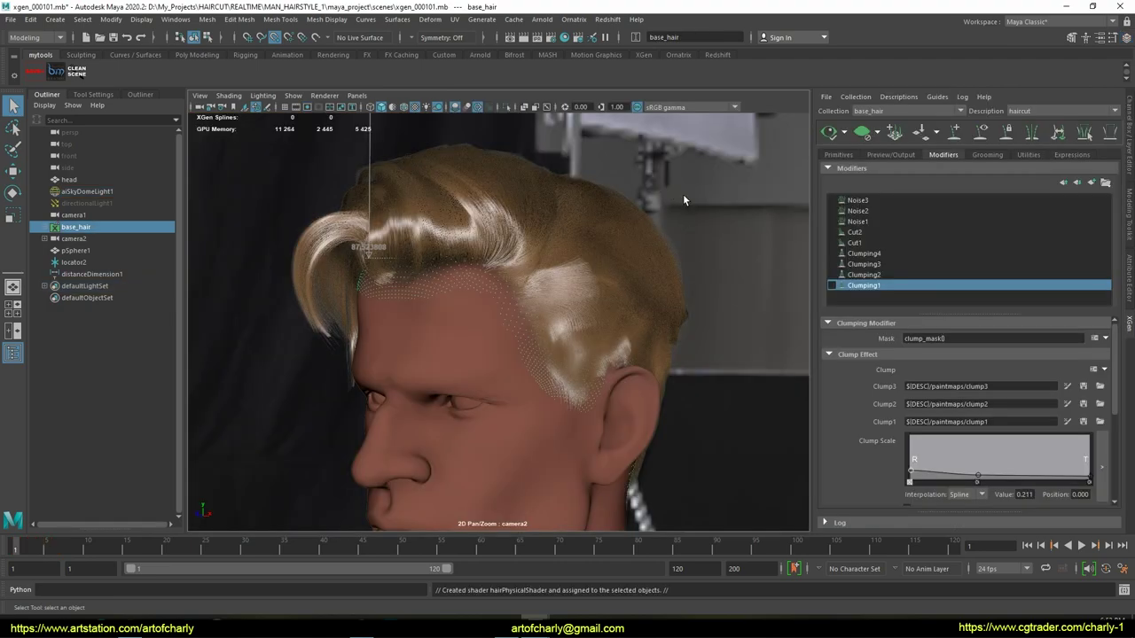
Turn on viewport multisample anti-aliasing and another display option.
{"action": "left_click", "coordinate": [765, 212]}
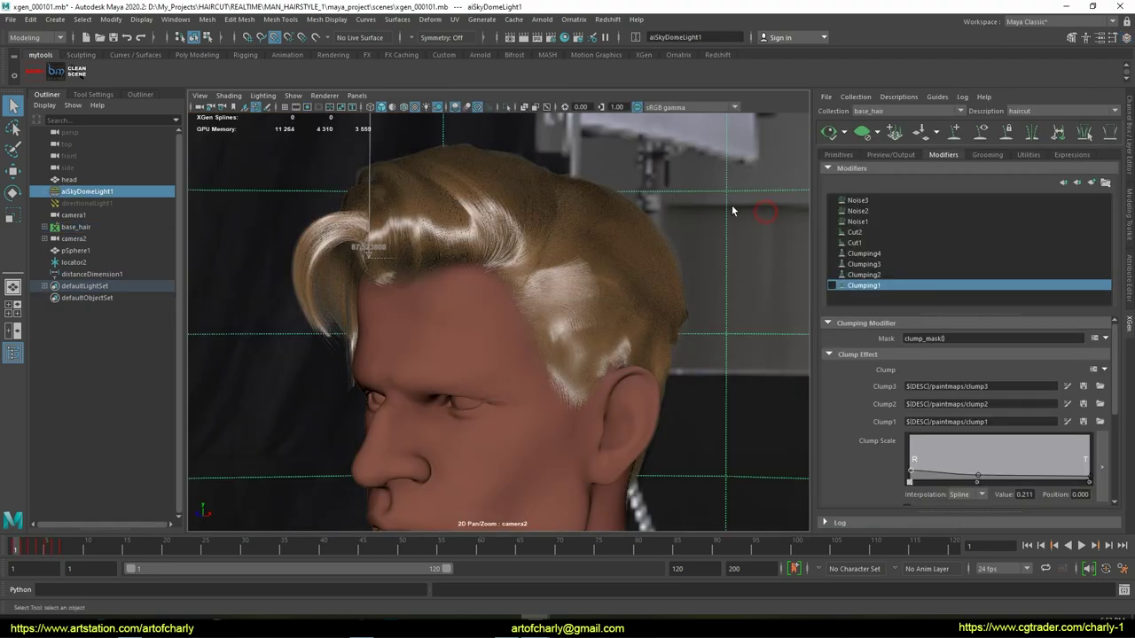
{"action": "left_click", "coordinate": [475, 108]}
{"action": "left_click", "coordinate": [454, 107]}
{"action": "left_click_drag", "start_coordinate": [530, 242], "coordinate": [585, 246], "text": "alt"}
Enable Clumping1 through Clumping4, update the preview, and hide the sky dome light.
{"action": "left_click", "coordinate": [864, 286]}
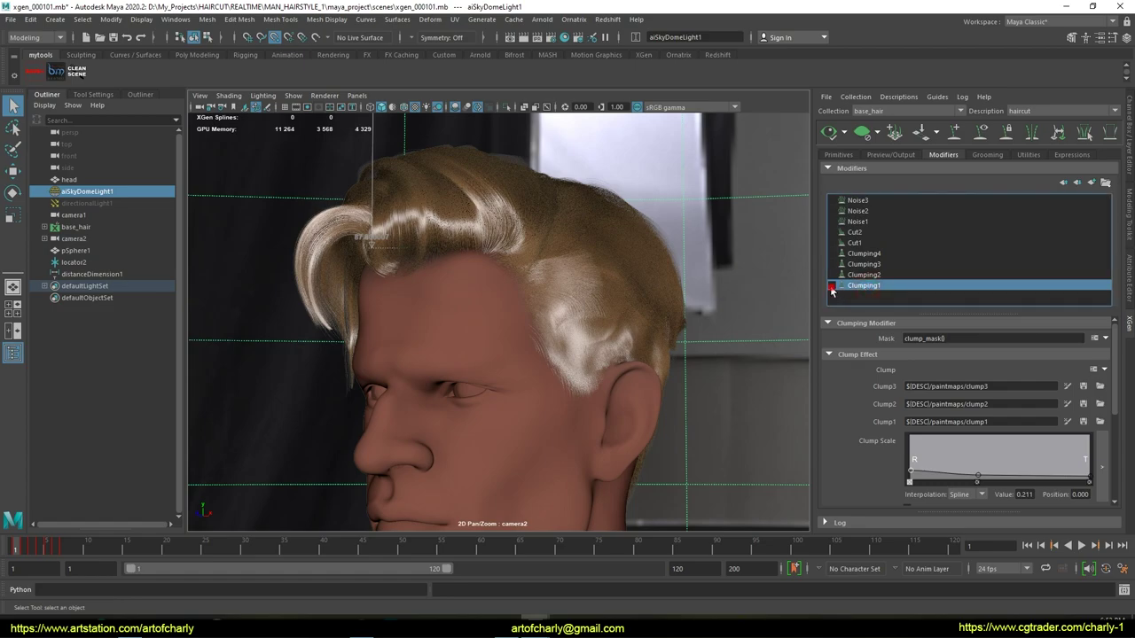
{"action": "left_click", "coordinate": [830, 132]}
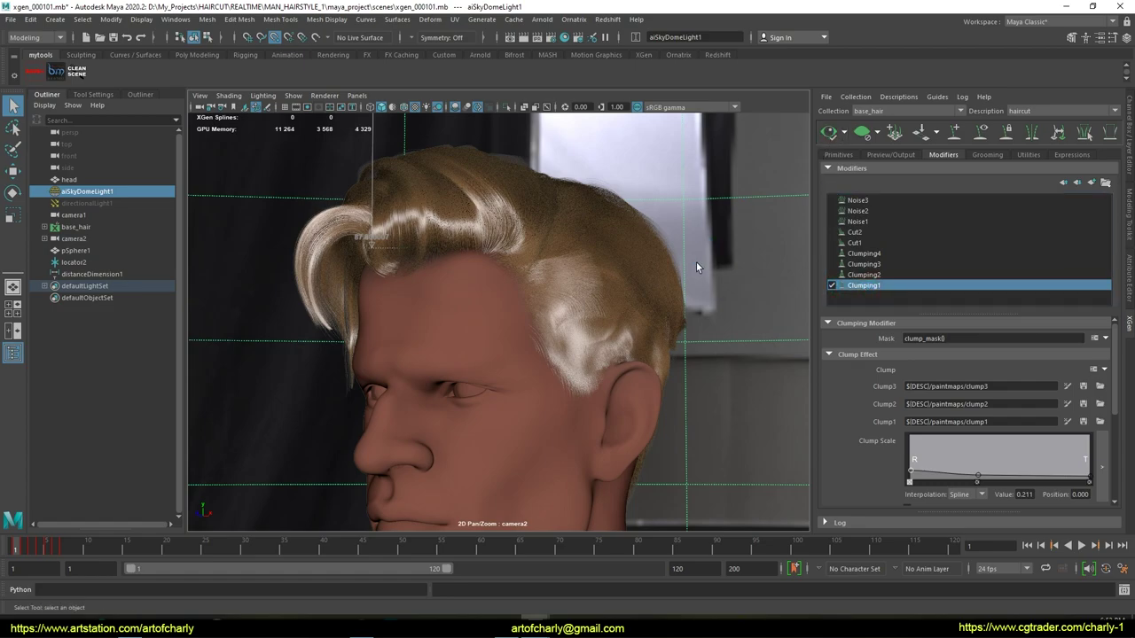
{"action": "left_click_drag", "start_coordinate": [704, 260], "coordinate": [712, 268], "text": "alt"}
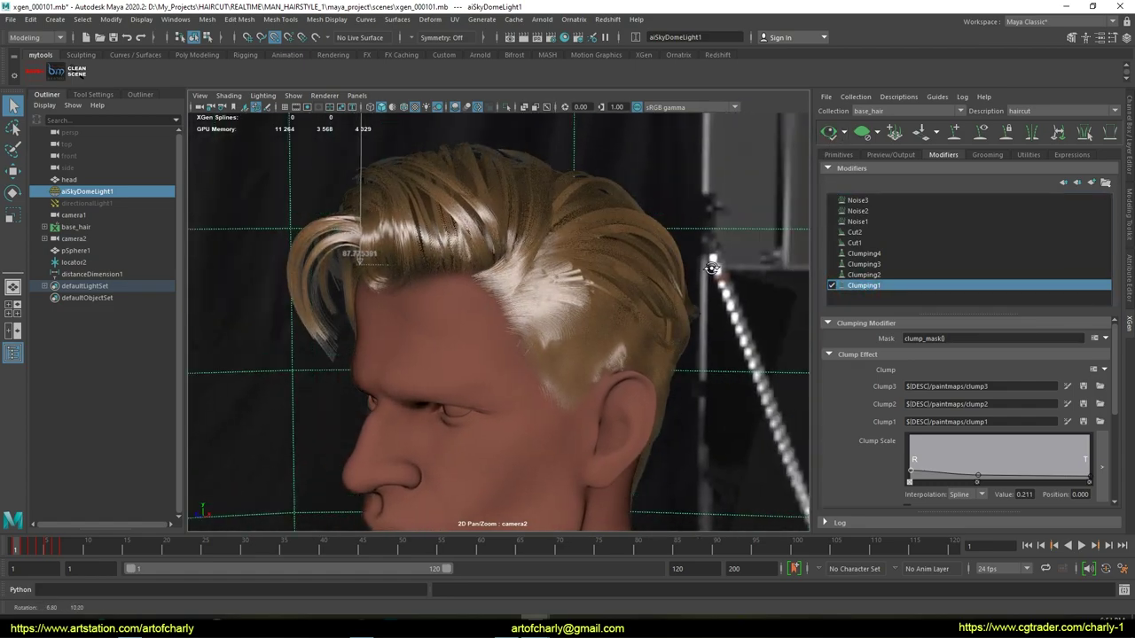
{"action": "left_click", "coordinate": [875, 275]}
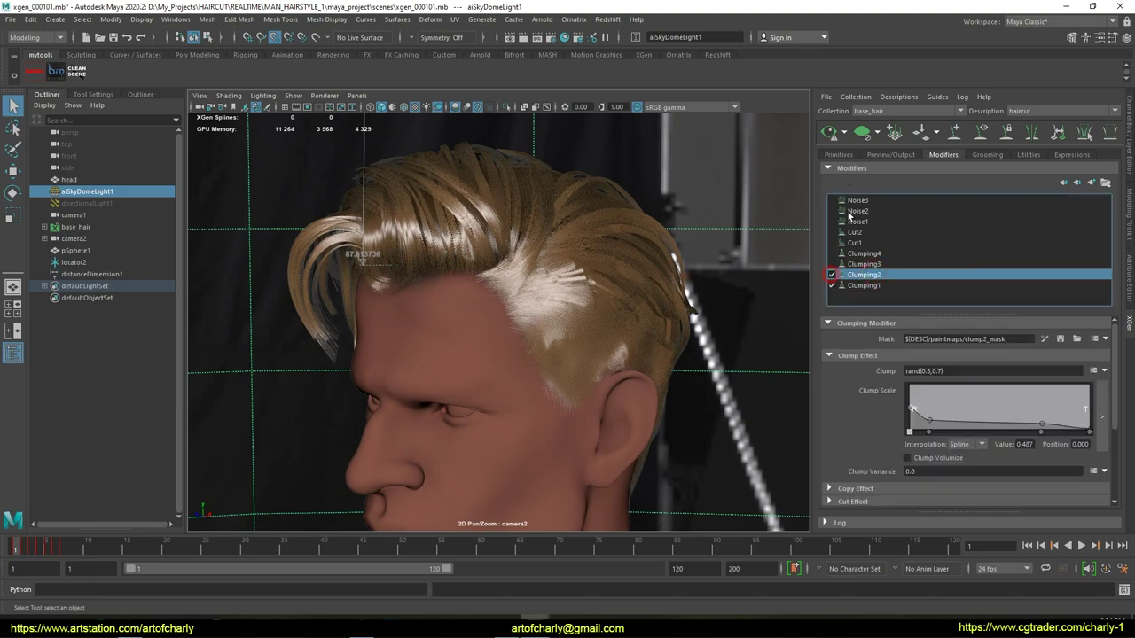
{"action": "left_click", "coordinate": [828, 134]}
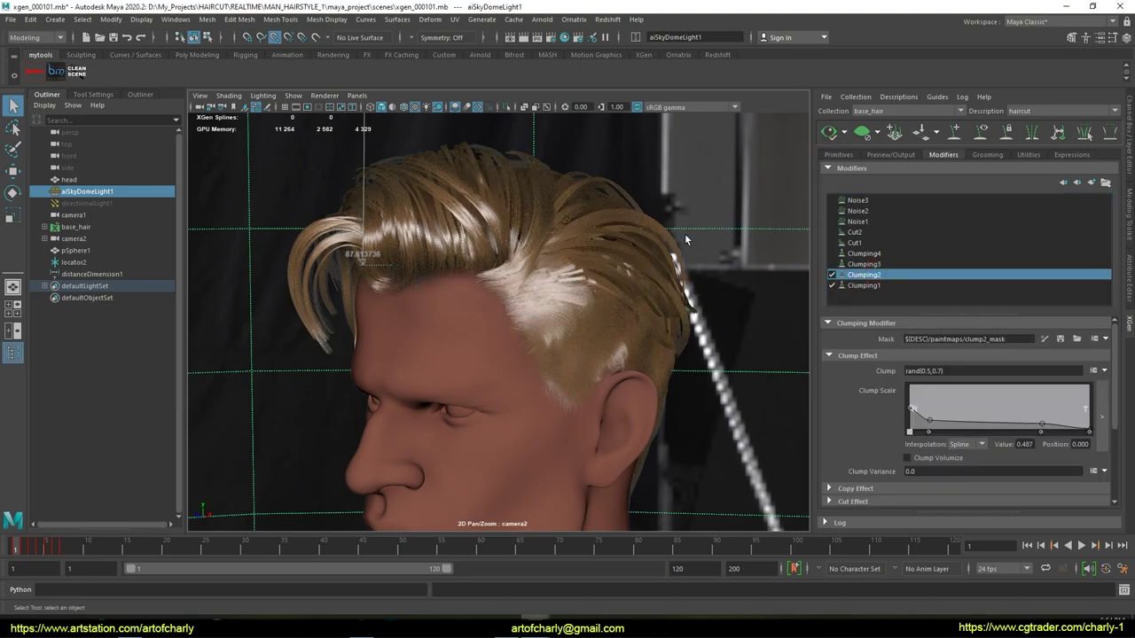
{"action": "left_click", "coordinate": [878, 264]}
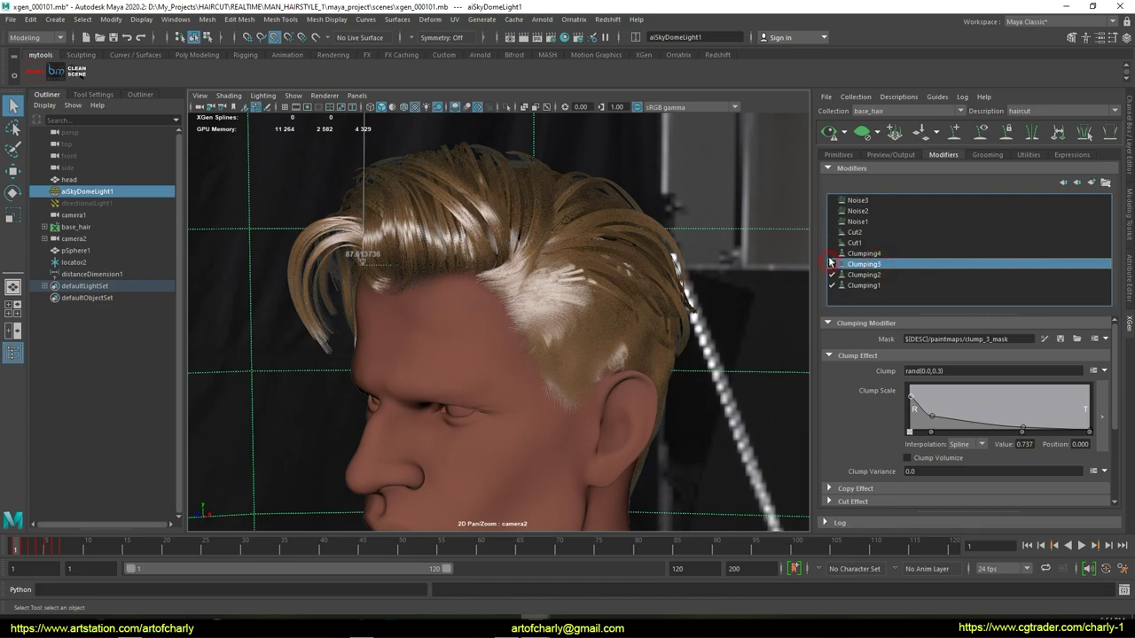
{"action": "left_click", "coordinate": [833, 255]}
{"action": "left_click", "coordinate": [829, 132]}
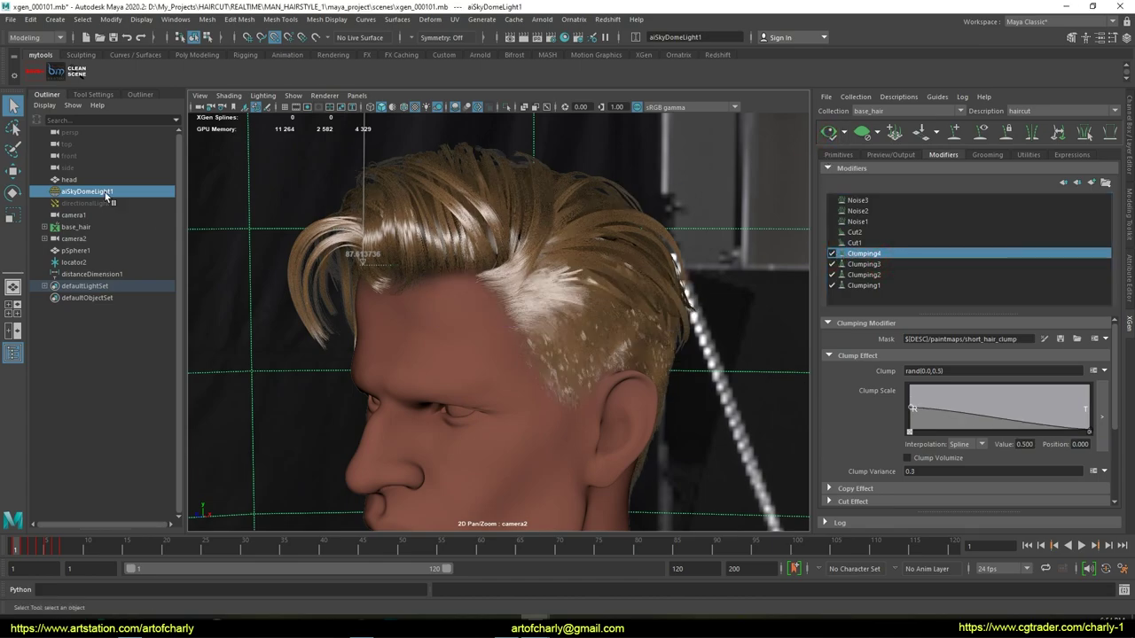
{"action": "key", "text": "ctrl+h"}
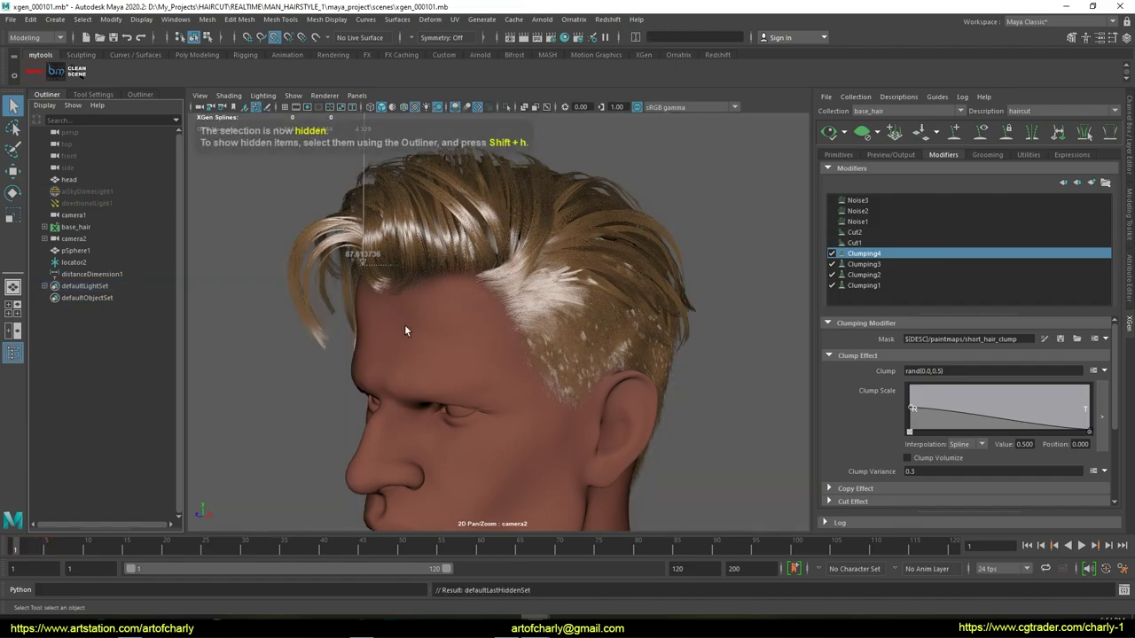
Enable the Cut1 modifier and update the hair preview.
{"action": "left_click_drag", "start_coordinate": [404, 324], "coordinate": [454, 338], "text": "alt"}
{"action": "scroll", "coordinate": [449, 344], "scroll_direction": "up", "scroll_amount": 3}
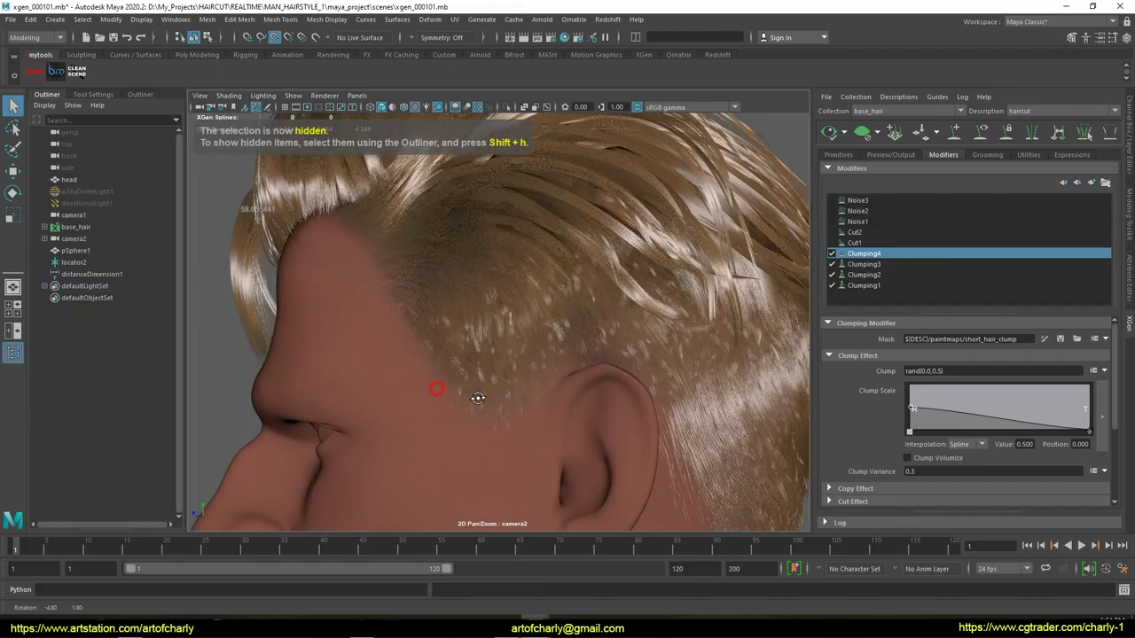
{"action": "left_click_drag", "start_coordinate": [473, 395], "coordinate": [471, 397], "text": "alt"}
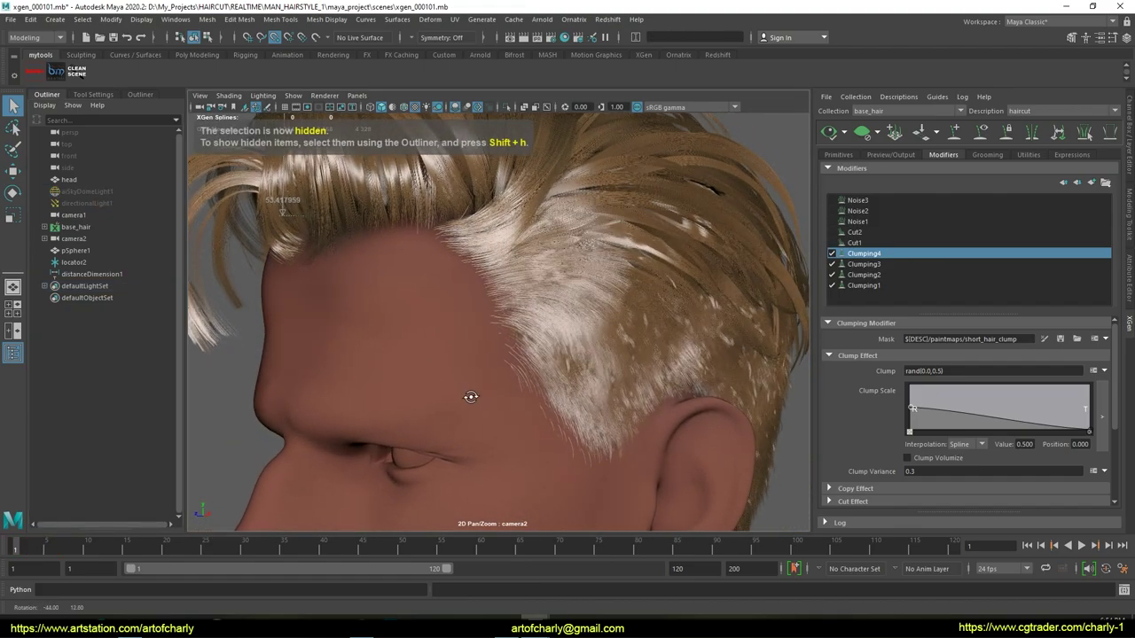
{"action": "scroll", "coordinate": [471, 396], "scroll_direction": "down", "scroll_amount": 3}
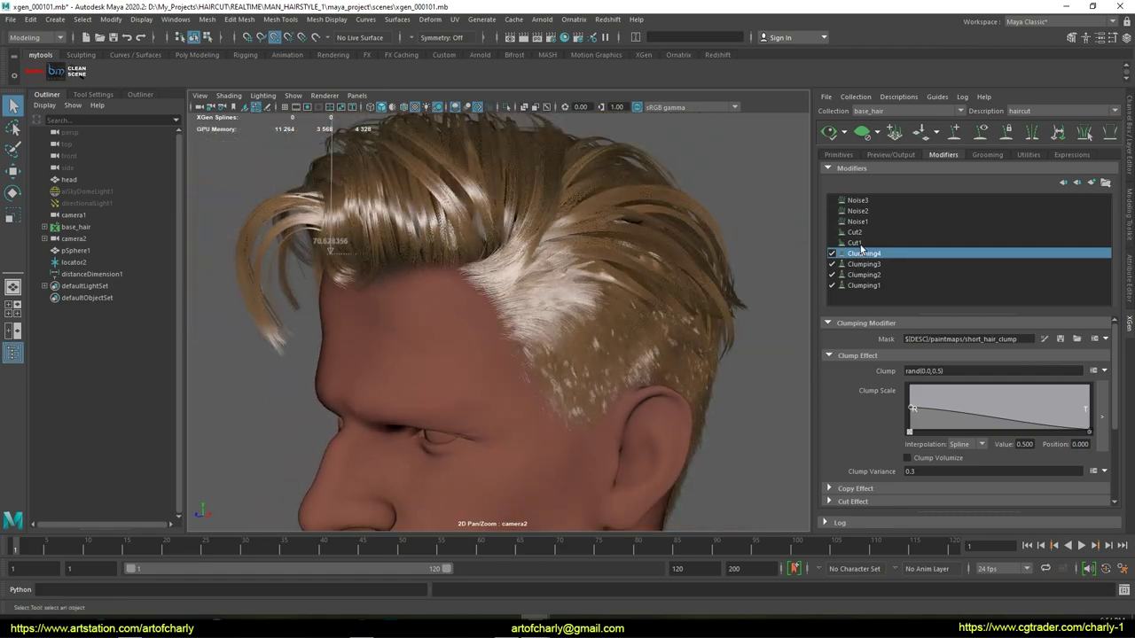
{"action": "left_click", "coordinate": [853, 243]}
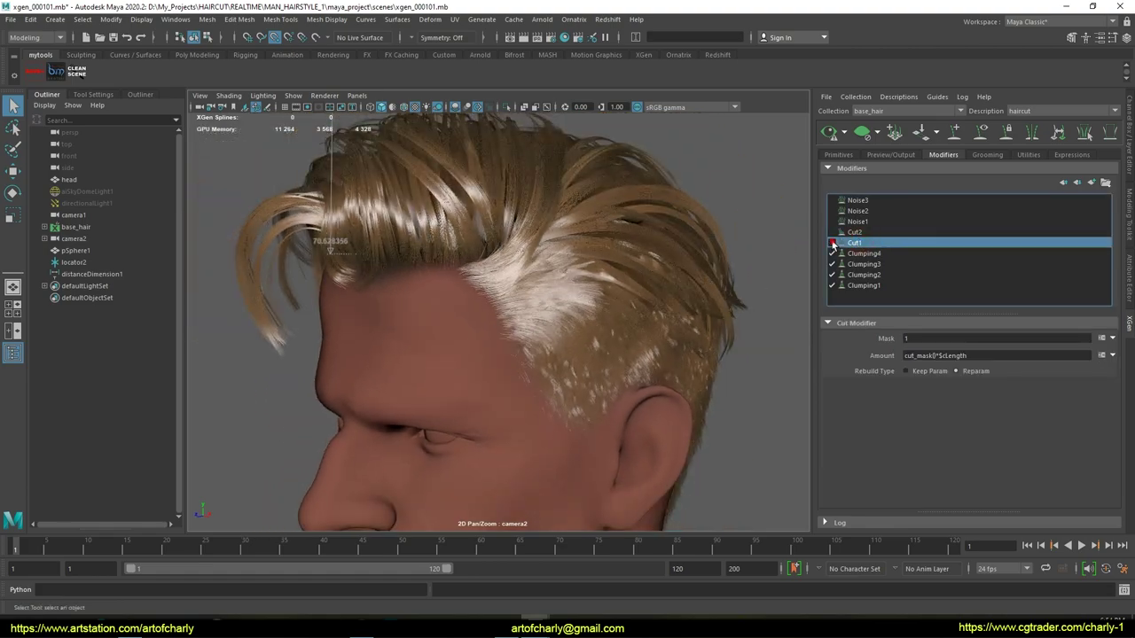
{"action": "left_click", "coordinate": [829, 134]}
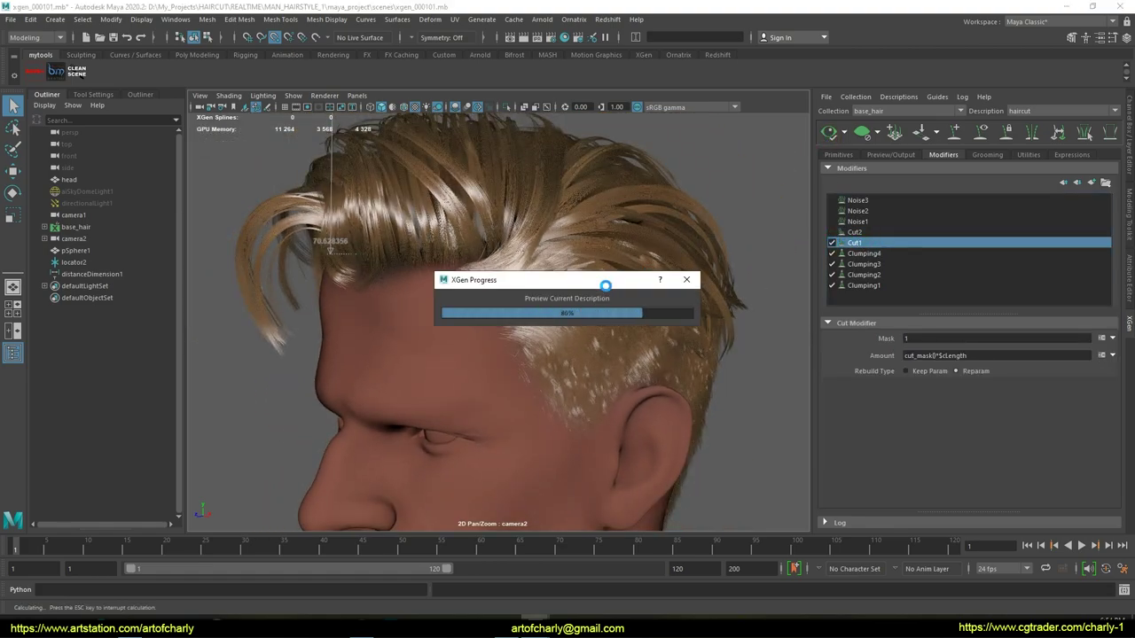
Orbit around the ear, temple and back of the head to inspect the side fade.
{"action": "mouse_move", "coordinate": [714, 373]}
{"action": "left_mouse_down", "text": "alt"}
{"action": "mouse_move", "coordinate": [602, 345]}
{"action": "mouse_move", "coordinate": [656, 402]}
{"action": "left_mouse_up", "text": "alt"}
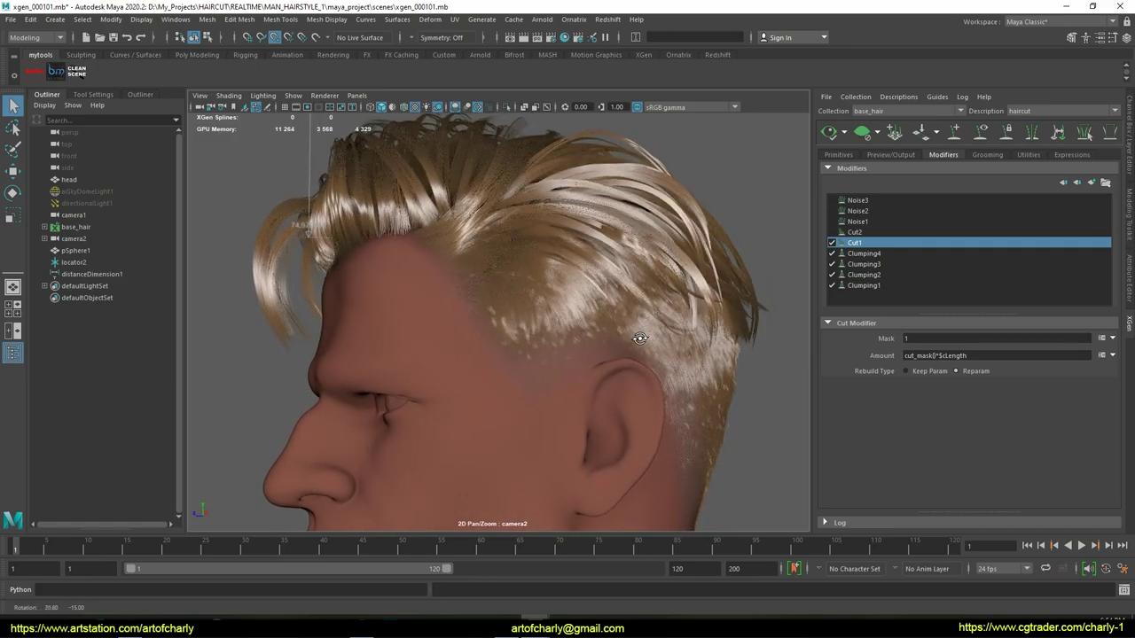
{"action": "right_click_drag", "start_coordinate": [657, 402], "coordinate": [660, 498], "text": "alt"}
{"action": "mouse_move", "coordinate": [660, 498]}
{"action": "left_mouse_down", "text": "alt"}
{"action": "mouse_move", "coordinate": [585, 378]}
{"action": "mouse_move", "coordinate": [519, 349]}
{"action": "mouse_move", "coordinate": [550, 342]}
{"action": "mouse_move", "coordinate": [535, 352]}
{"action": "left_mouse_up", "text": "alt"}
{"action": "mouse_move", "coordinate": [535, 352]}
{"action": "right_mouse_down", "text": "alt"}
{"action": "mouse_move", "coordinate": [577, 385]}
{"action": "mouse_move", "coordinate": [557, 343]}
{"action": "mouse_move", "coordinate": [474, 331]}
{"action": "mouse_move", "coordinate": [489, 289]}
{"action": "right_mouse_up", "text": "alt"}
{"action": "mouse_move", "coordinate": [489, 288]}
{"action": "left_mouse_down", "text": "alt"}
{"action": "mouse_move", "coordinate": [425, 314]}
{"action": "mouse_move", "coordinate": [595, 331]}
{"action": "mouse_move", "coordinate": [564, 352]}
{"action": "mouse_move", "coordinate": [588, 395]}
{"action": "mouse_move", "coordinate": [532, 373]}
{"action": "mouse_move", "coordinate": [514, 392]}
{"action": "mouse_move", "coordinate": [423, 371]}
{"action": "mouse_move", "coordinate": [709, 324]}
{"action": "mouse_move", "coordinate": [727, 332]}
{"action": "mouse_move", "coordinate": [528, 337]}
{"action": "left_mouse_up", "text": "alt"}
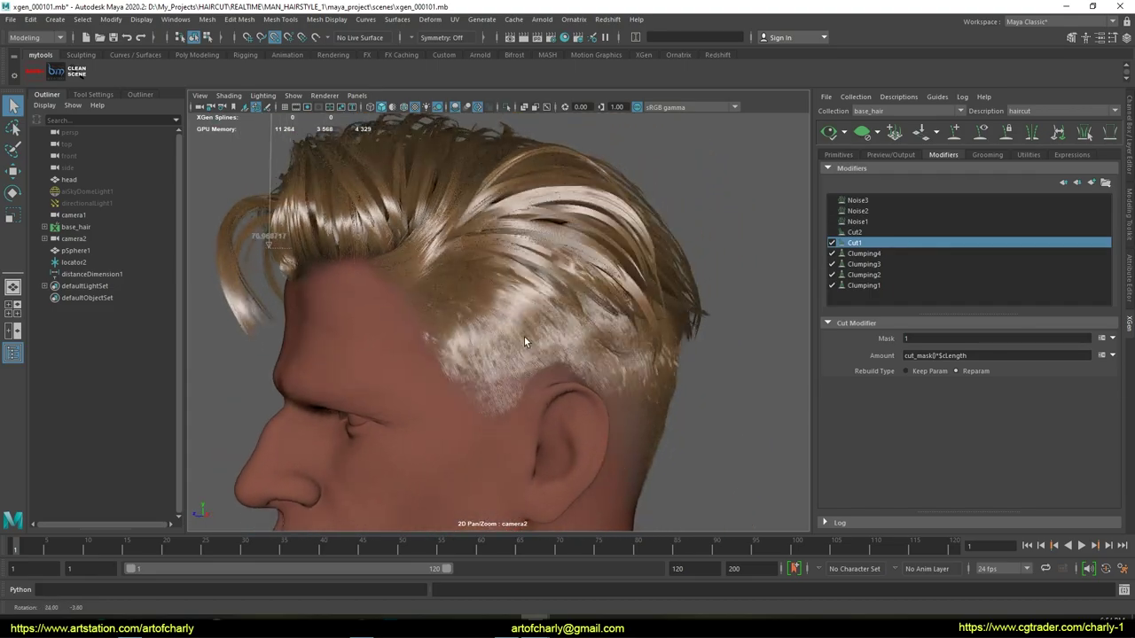
Enable Cut2 and Noise1, update the preview, and inspect the short side hair.
{"action": "left_click", "coordinate": [857, 233]}
{"action": "left_click", "coordinate": [829, 132]}
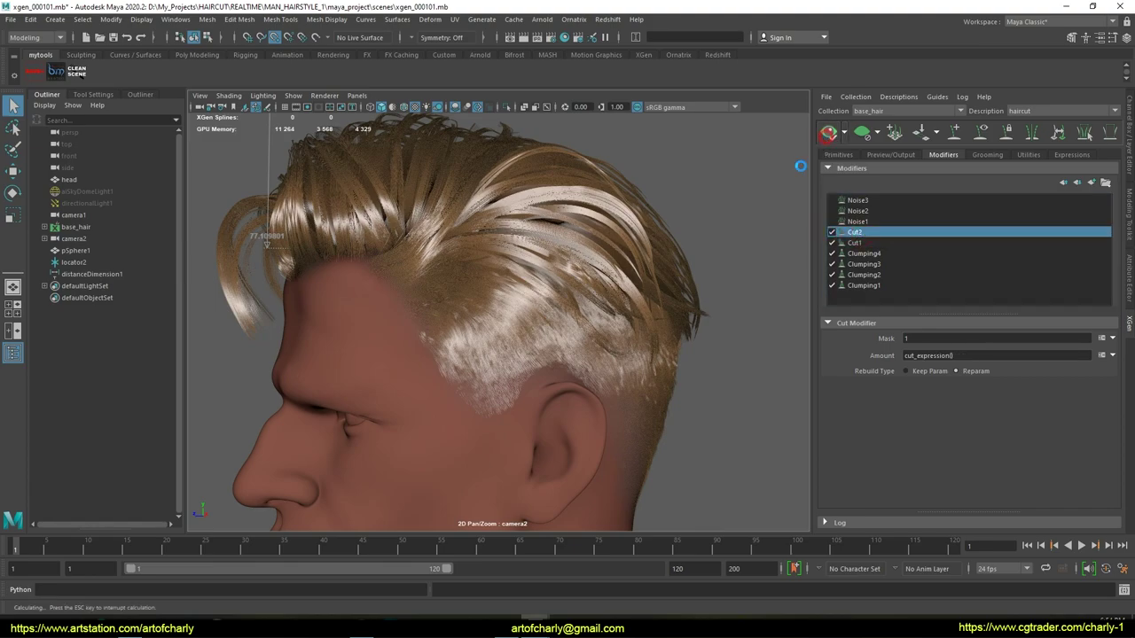
{"action": "mouse_move", "coordinate": [688, 305]}
{"action": "left_mouse_down", "text": "alt"}
{"action": "mouse_move", "coordinate": [722, 286]}
{"action": "mouse_move", "coordinate": [628, 286]}
{"action": "mouse_move", "coordinate": [526, 266]}
{"action": "mouse_move", "coordinate": [547, 296]}
{"action": "mouse_move", "coordinate": [577, 301]}
{"action": "mouse_move", "coordinate": [743, 295]}
{"action": "left_mouse_up", "text": "alt"}
{"action": "left_click", "coordinate": [855, 222]}
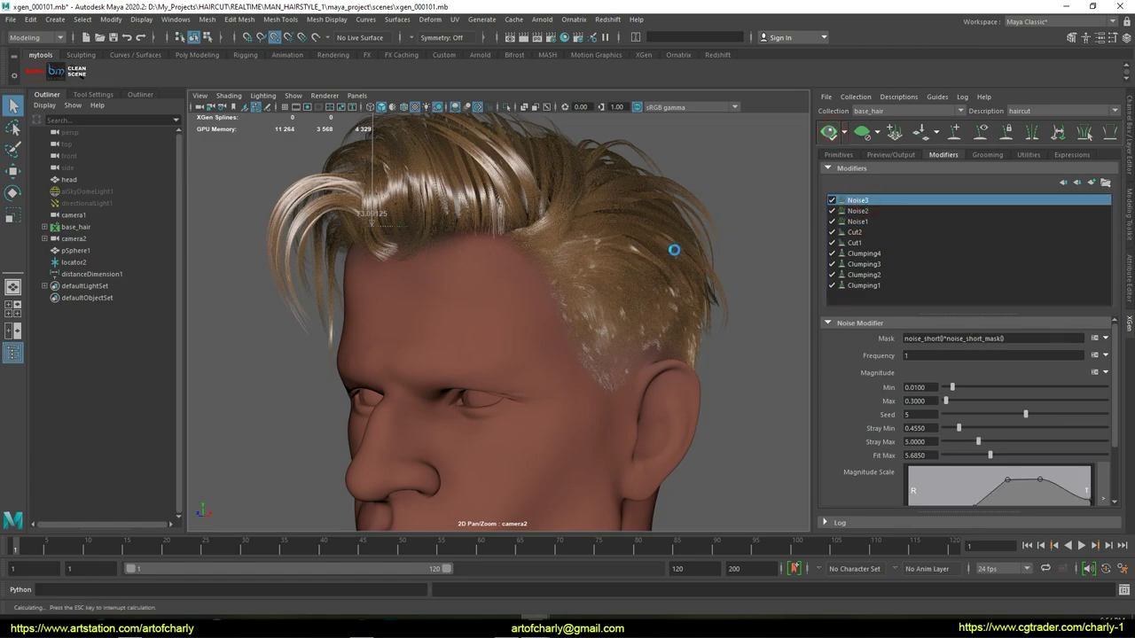
{"action": "left_click_drag", "start_coordinate": [610, 275], "coordinate": [531, 260], "text": "alt"}
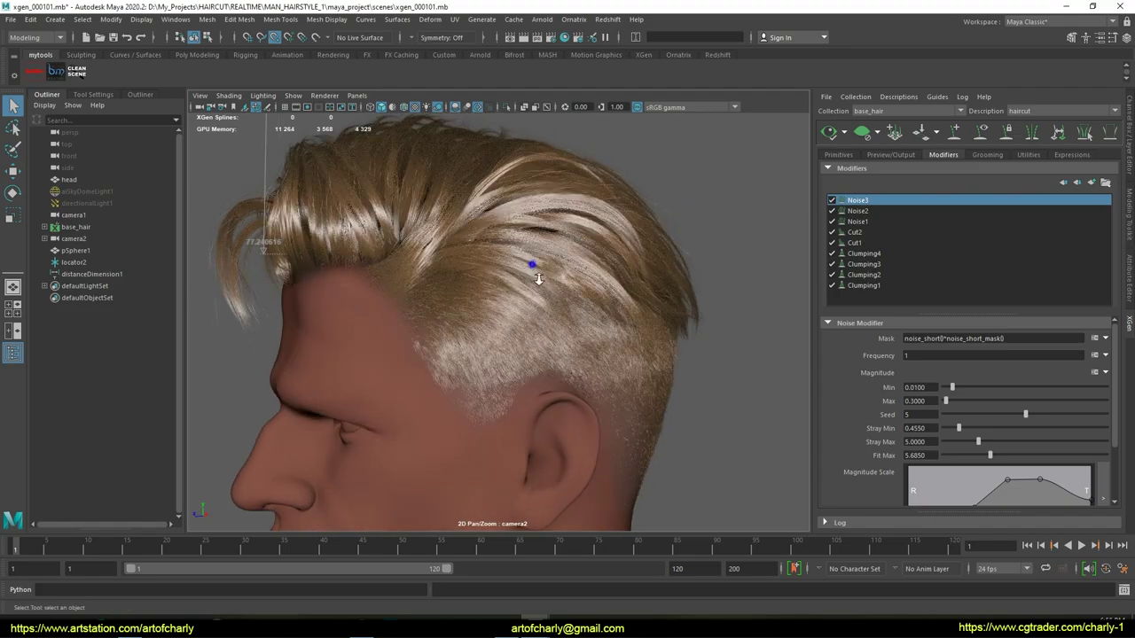
{"action": "scroll", "coordinate": [568, 293], "scroll_direction": "up", "scroll_amount": 5}
{"action": "scroll", "coordinate": [588, 390], "scroll_direction": "up", "scroll_amount": 5}
{"action": "left_click_drag", "start_coordinate": [588, 390], "coordinate": [589, 364], "text": "alt"}
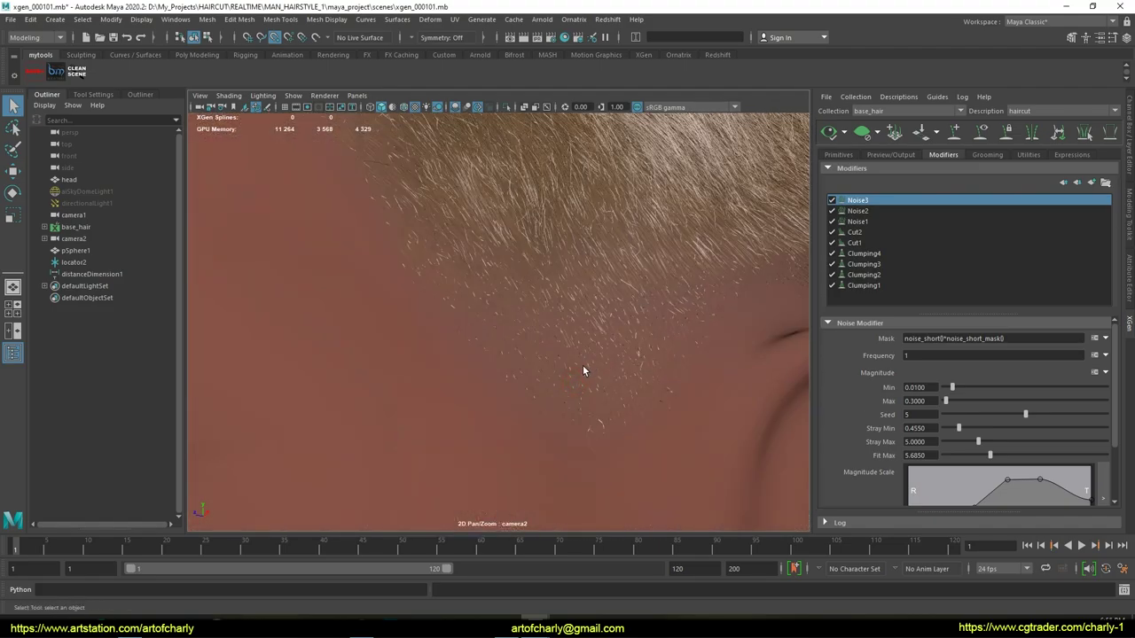
{"action": "mouse_move", "coordinate": [537, 282]}
{"action": "left_mouse_down", "text": "alt"}
{"action": "mouse_move", "coordinate": [459, 286]}
{"action": "mouse_move", "coordinate": [499, 251]}
{"action": "mouse_move", "coordinate": [488, 292]}
{"action": "mouse_move", "coordinate": [528, 227]}
{"action": "mouse_move", "coordinate": [481, 283]}
{"action": "mouse_move", "coordinate": [442, 257]}
{"action": "mouse_move", "coordinate": [456, 329]}
{"action": "mouse_move", "coordinate": [473, 274]}
{"action": "mouse_move", "coordinate": [583, 298]}
{"action": "mouse_move", "coordinate": [568, 278]}
{"action": "left_mouse_up", "text": "alt"}
Switch the head to plain grey shading and inspect the strands around the ear.
{"action": "key", "text": "5"}
{"action": "mouse_move", "coordinate": [567, 278]}
{"action": "right_mouse_down", "text": "alt"}
{"action": "mouse_move", "coordinate": [601, 435]}
{"action": "mouse_move", "coordinate": [583, 387]}
{"action": "mouse_move", "coordinate": [626, 396]}
{"action": "right_mouse_up", "text": "alt"}
{"action": "middle_click_drag", "start_coordinate": [626, 395], "coordinate": [594, 319], "text": "alt"}
{"action": "mouse_move", "coordinate": [595, 319]}
{"action": "right_mouse_down", "text": "alt"}
{"action": "mouse_move", "coordinate": [618, 399]}
{"action": "mouse_move", "coordinate": [524, 325]}
{"action": "mouse_move", "coordinate": [570, 350]}
{"action": "mouse_move", "coordinate": [571, 319]}
{"action": "right_mouse_up", "text": "alt"}
{"action": "mouse_move", "coordinate": [570, 319]}
{"action": "left_mouse_down", "text": "alt"}
{"action": "mouse_move", "coordinate": [527, 322]}
{"action": "mouse_move", "coordinate": [558, 277]}
{"action": "mouse_move", "coordinate": [511, 279]}
{"action": "mouse_move", "coordinate": [444, 318]}
{"action": "mouse_move", "coordinate": [379, 333]}
{"action": "mouse_move", "coordinate": [420, 322]}
{"action": "mouse_move", "coordinate": [499, 381]}
{"action": "mouse_move", "coordinate": [436, 388]}
{"action": "mouse_move", "coordinate": [456, 343]}
{"action": "mouse_move", "coordinate": [588, 375]}
{"action": "mouse_move", "coordinate": [527, 329]}
{"action": "mouse_move", "coordinate": [618, 377]}
{"action": "mouse_move", "coordinate": [550, 380]}
{"action": "mouse_move", "coordinate": [649, 399]}
{"action": "mouse_move", "coordinate": [672, 434]}
{"action": "mouse_move", "coordinate": [746, 373]}
{"action": "left_mouse_up", "text": "alt"}
{"action": "left_click_drag", "start_coordinate": [673, 367], "coordinate": [595, 358], "text": "alt"}
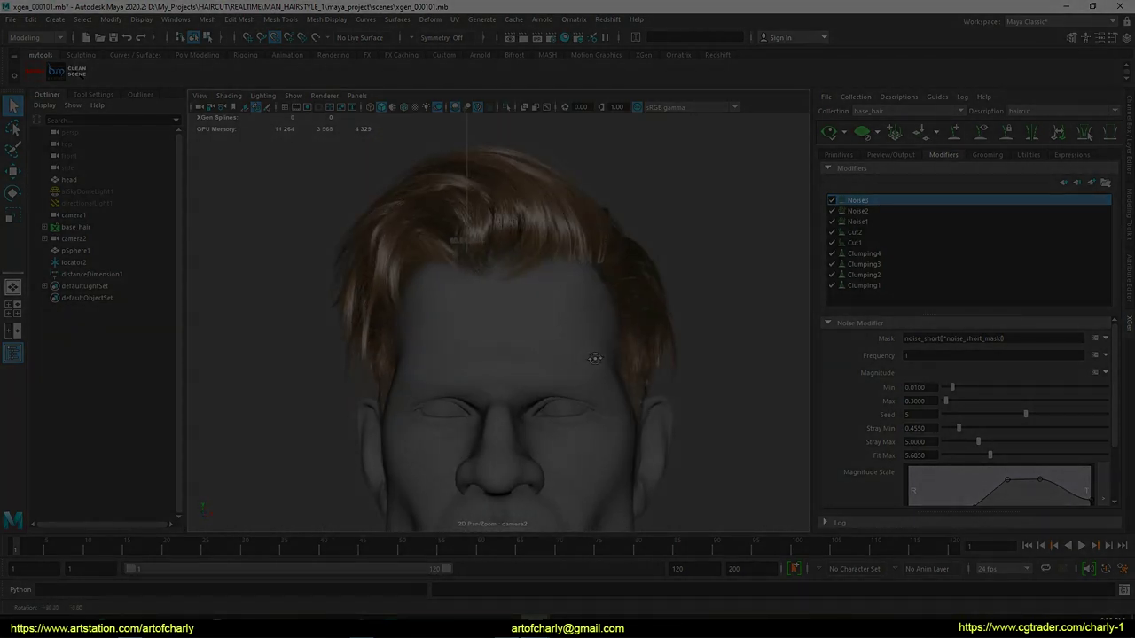